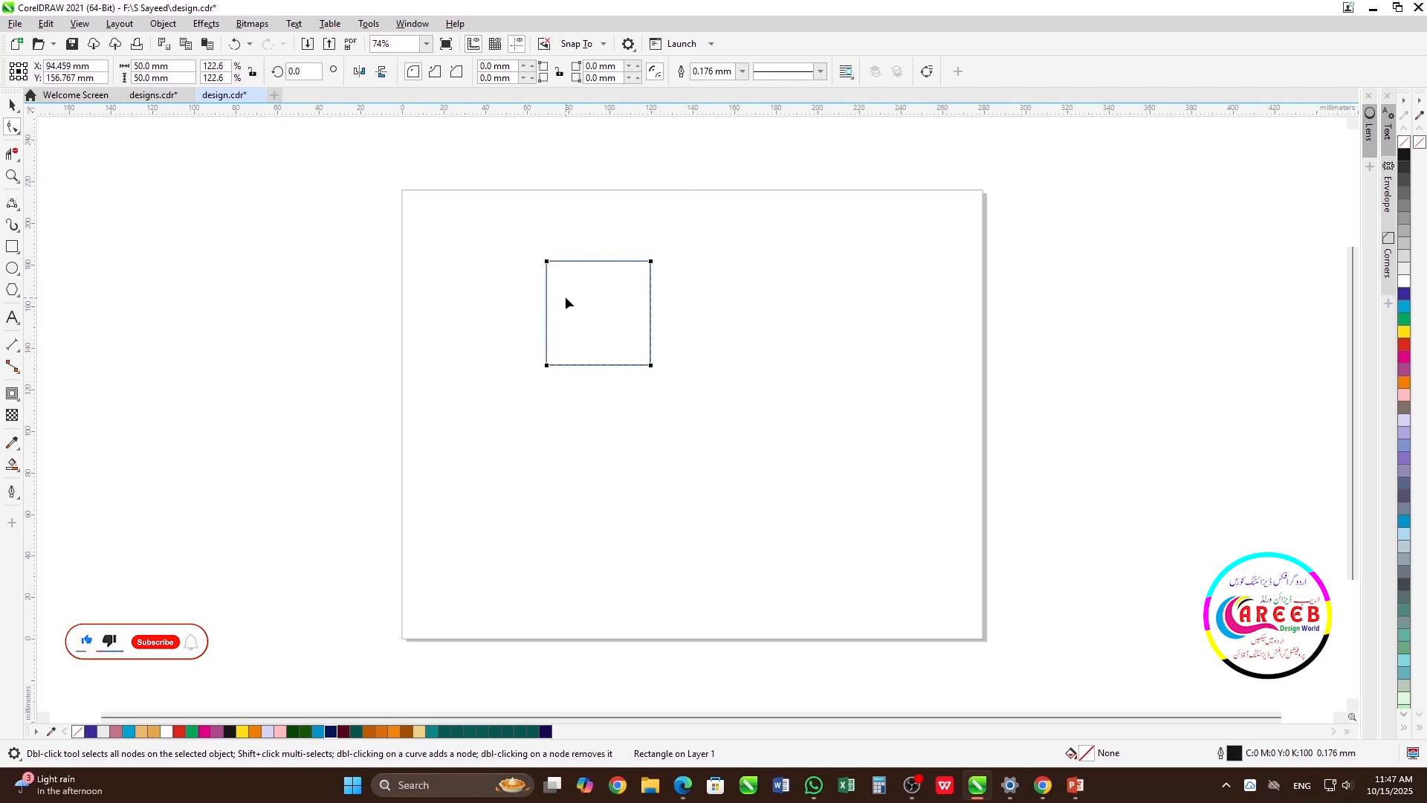
Round the square's upper-left and lower-right corners by 25 mm into a leaf shape and move it near the page's centre
mouse_move(547, 262)
mouse_down()
mouse_move(663, 378)
mouse_move(565, 282)
mouse_up()
key(space)
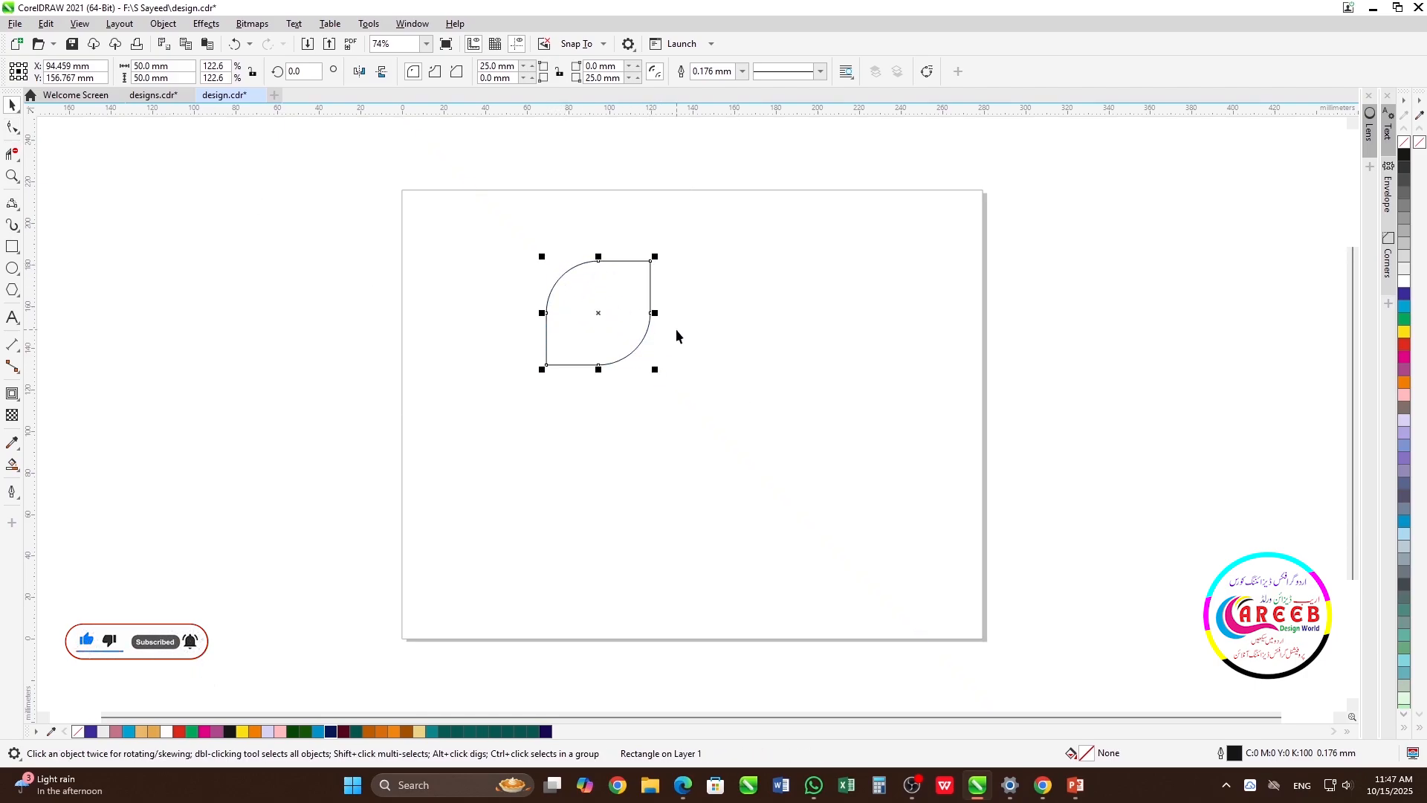
key(p)
drag(693, 415, 716, 356)
click(717, 355)
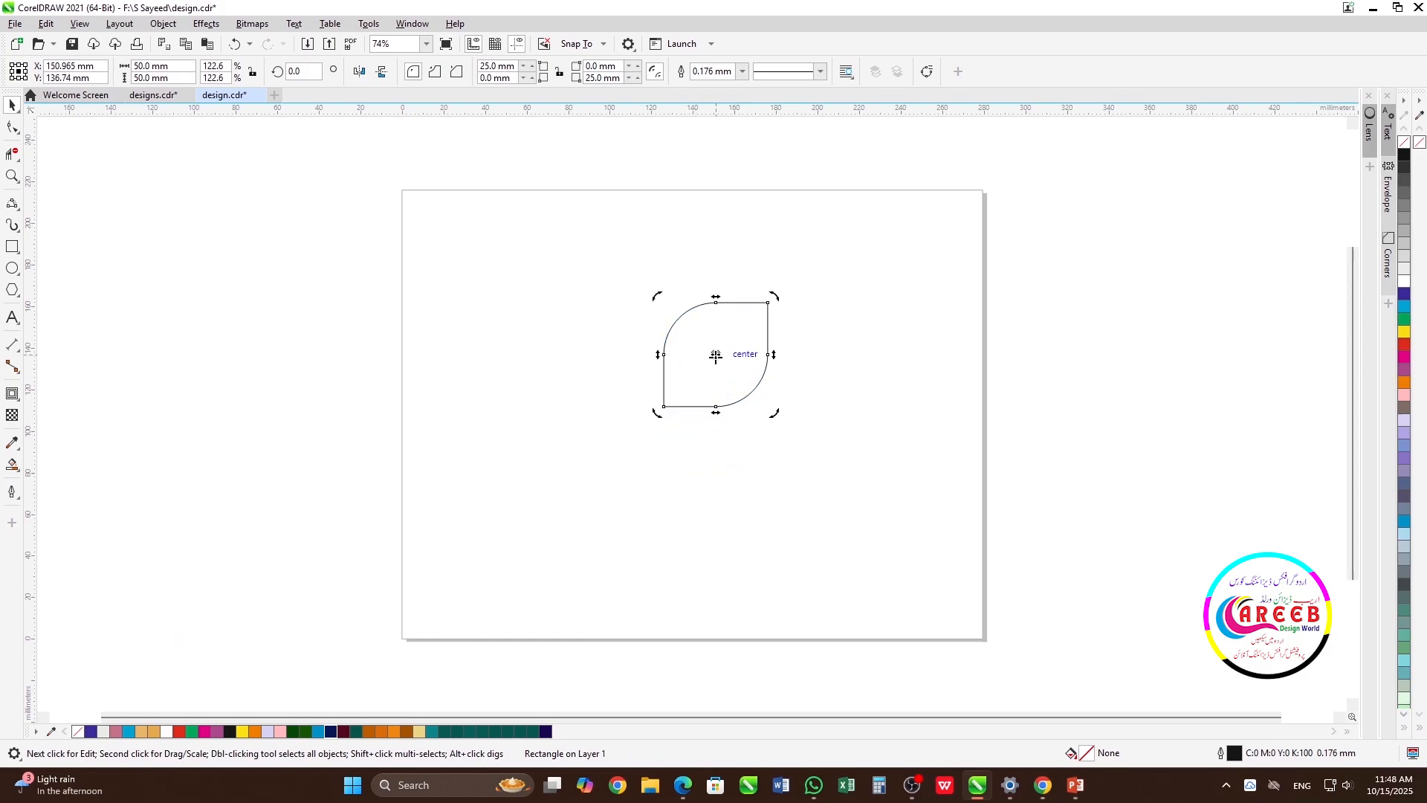
Place the leaf's rotation centre on its lower-left corner and make three copies rotated in 90° increments, forming a four-petal flower
drag(664, 407, 664, 407)
drag(778, 300, 576, 319)
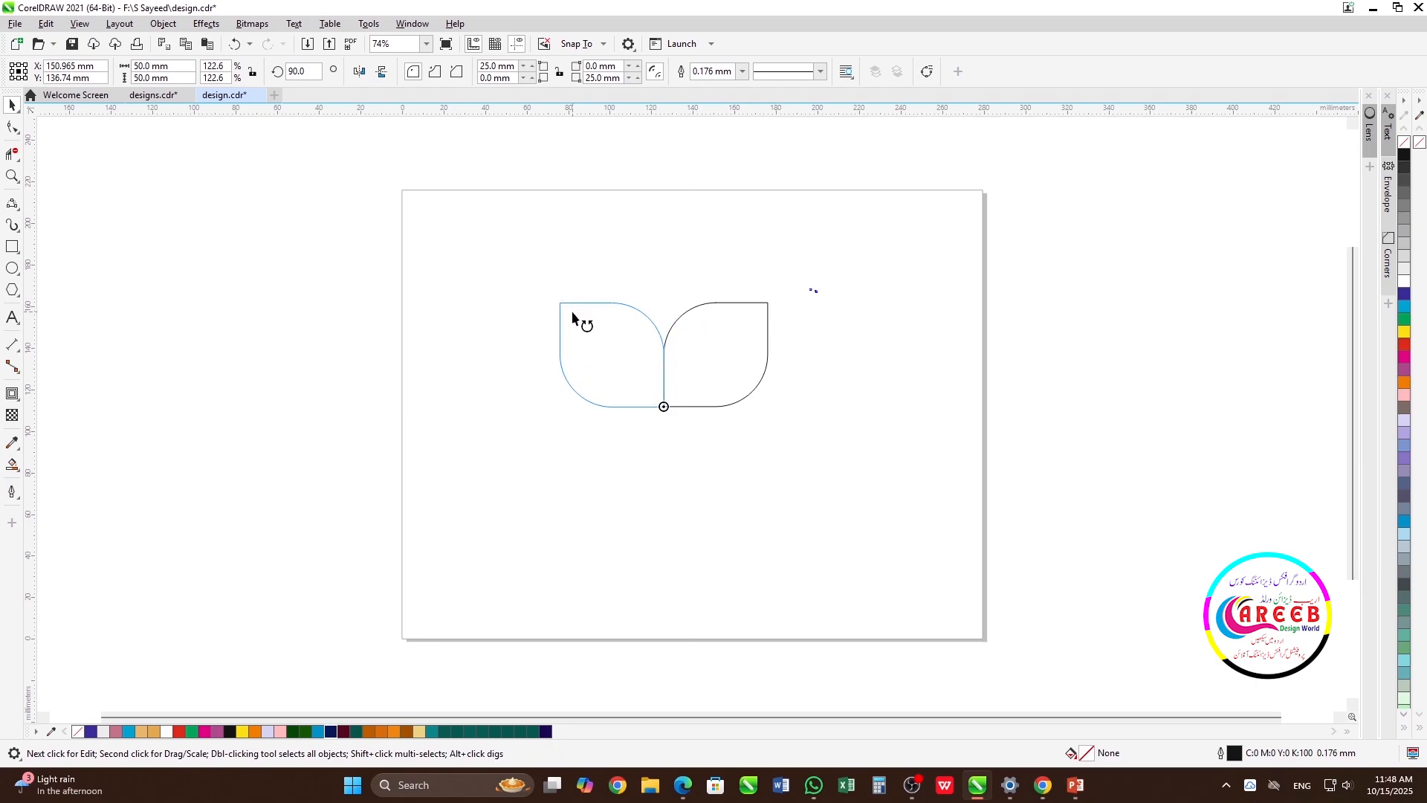
key(ctrl+r)
key(ctrl+r)
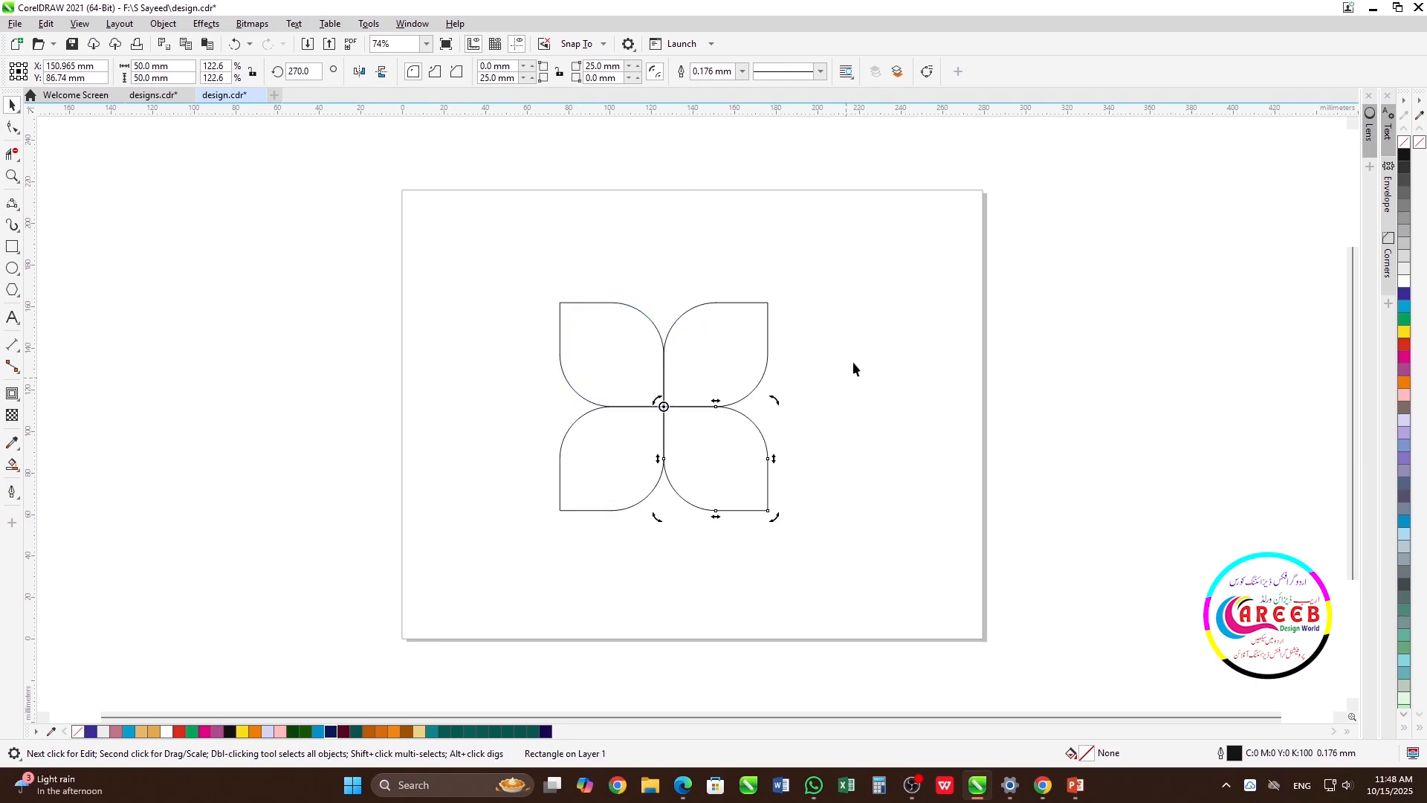
Group the four petals and add a copy of the group rotated 45° about the flower's centre
drag(874, 239, 487, 567)
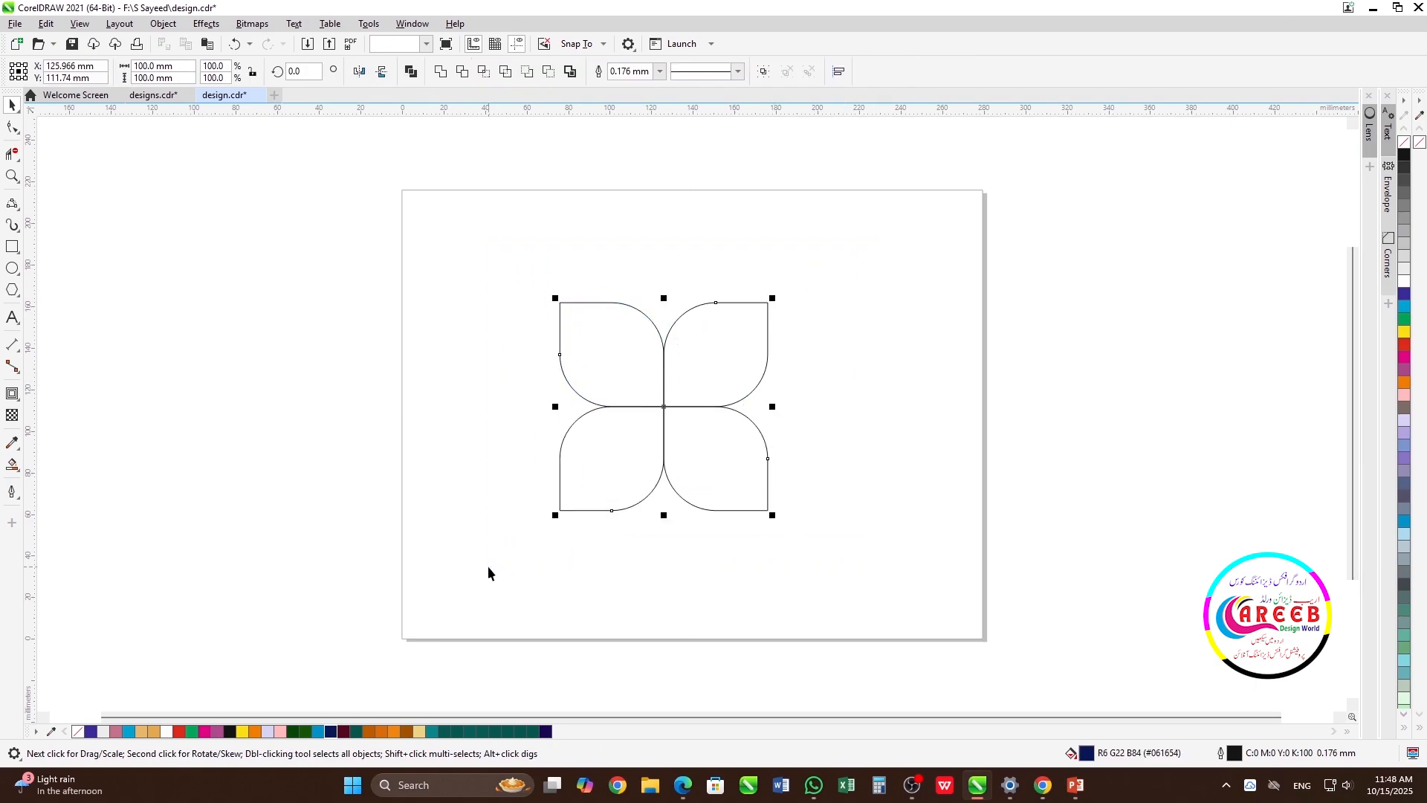
key(ctrl+g)
click(665, 409)
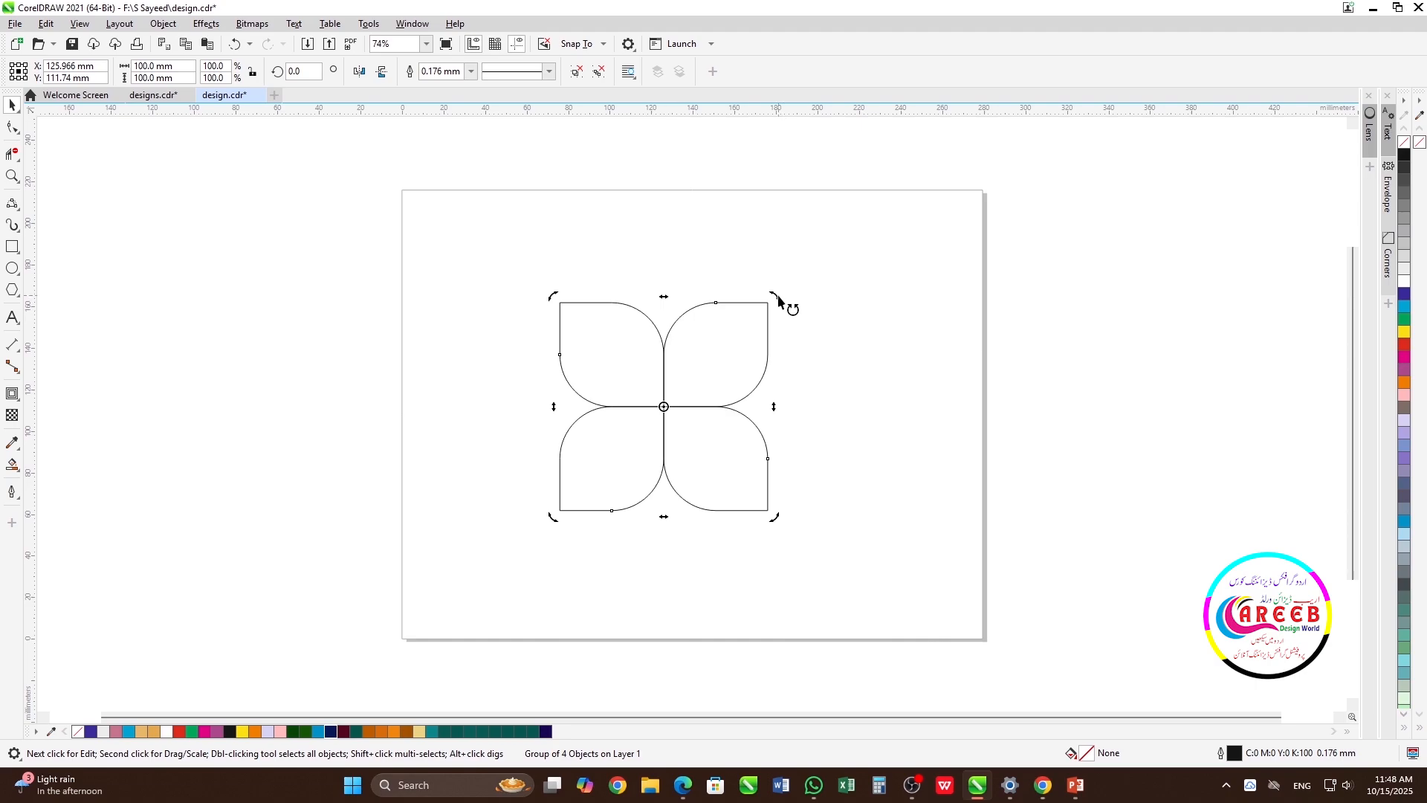
drag(779, 300, 659, 287)
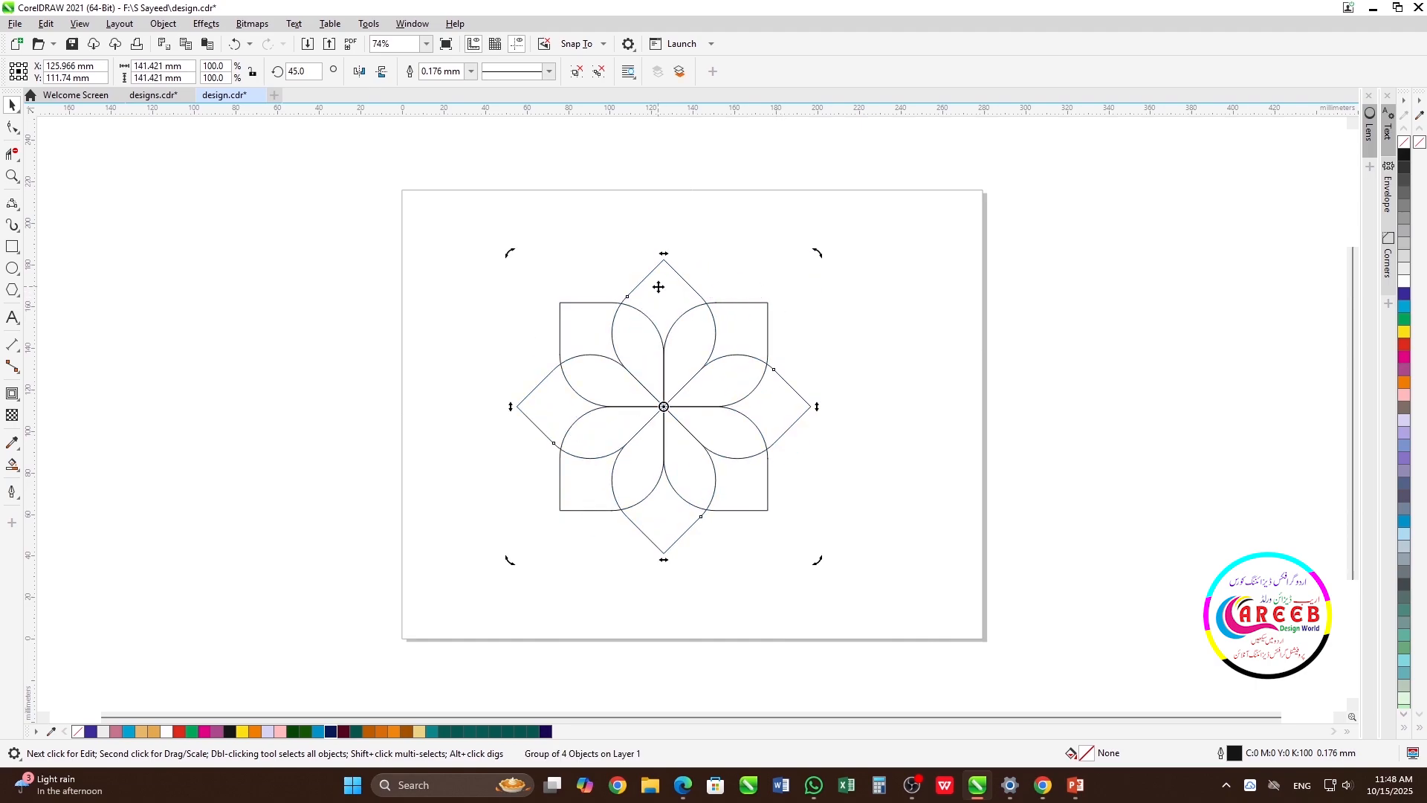
click(873, 358)
Select both petal groups and set their outline width to 5 mm
drag(572, 550, 478, 583)
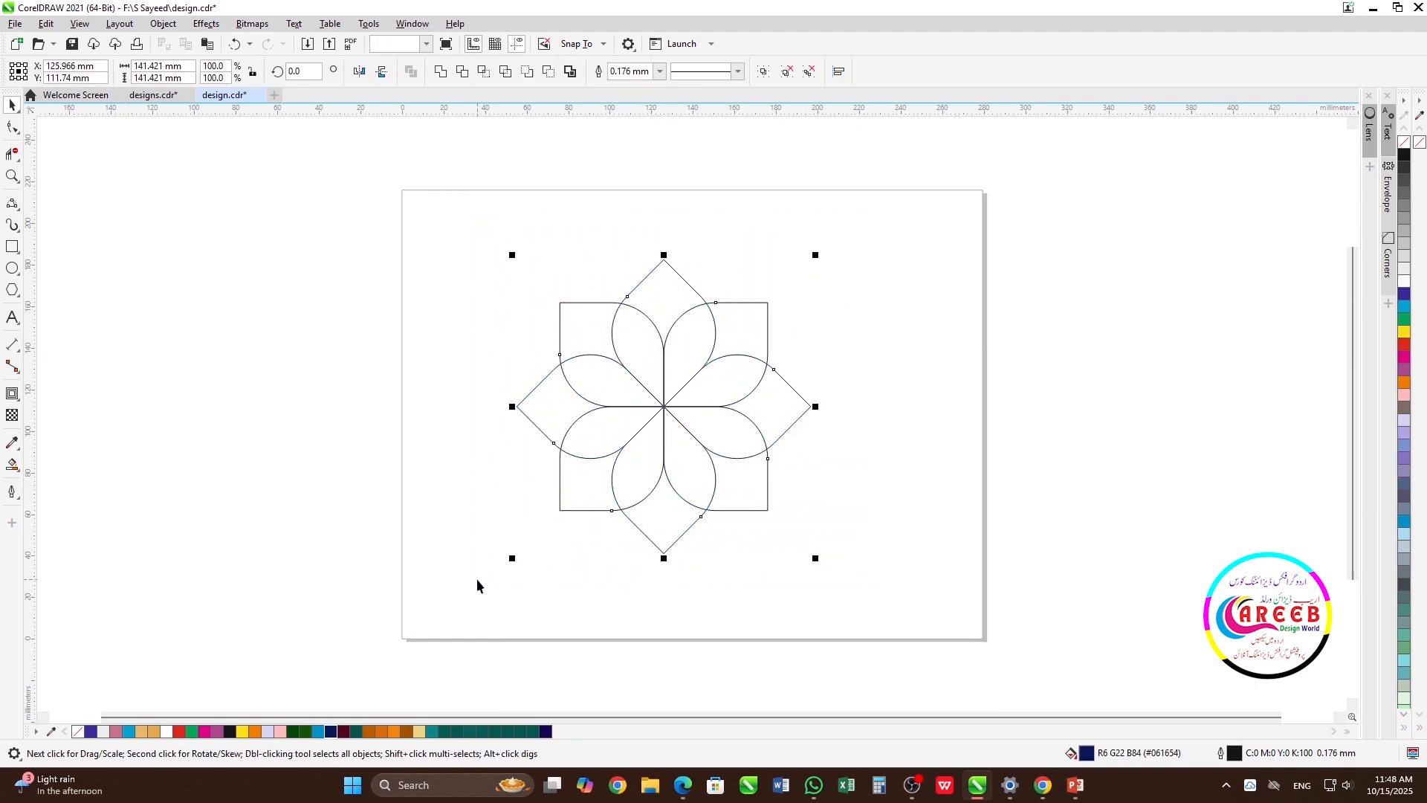
click(12, 491)
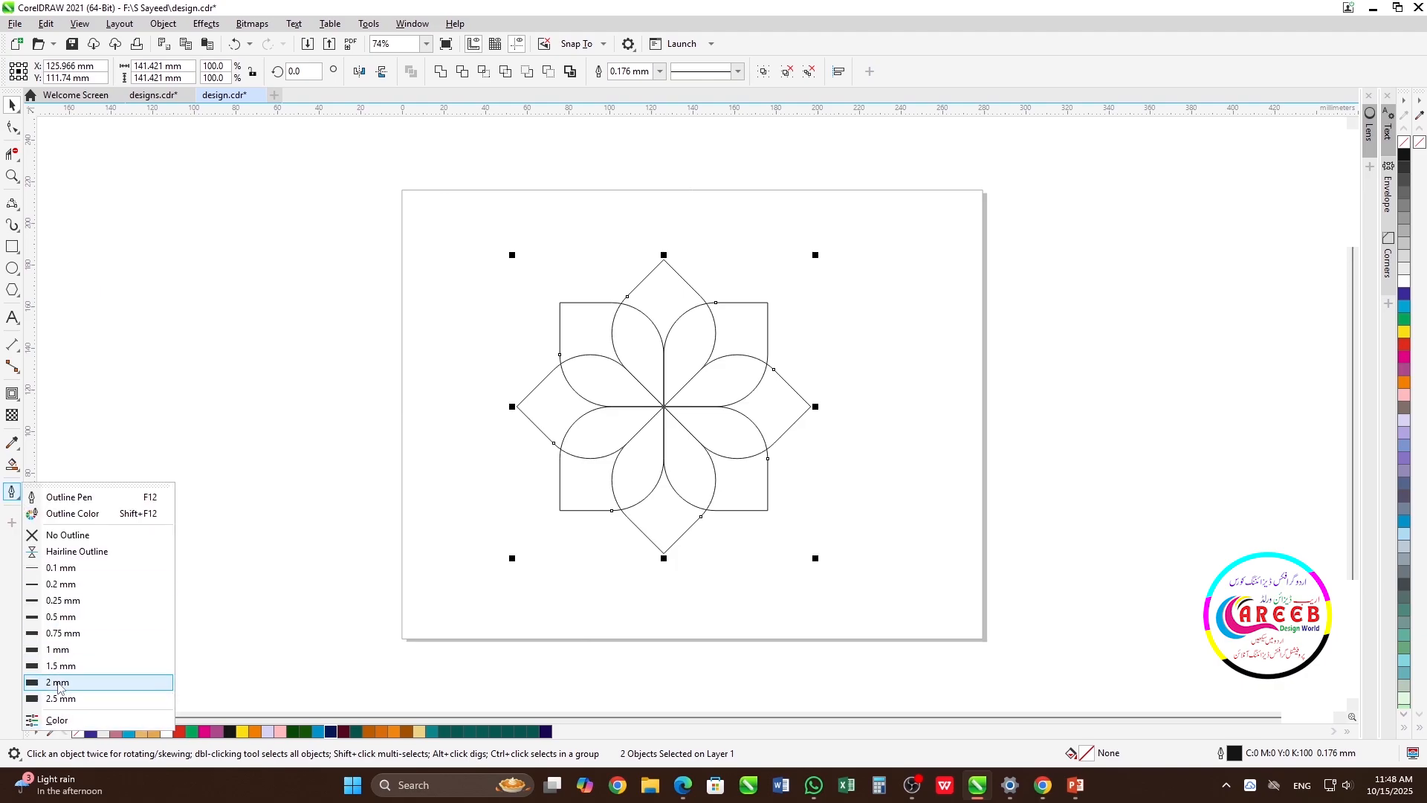
click(60, 684)
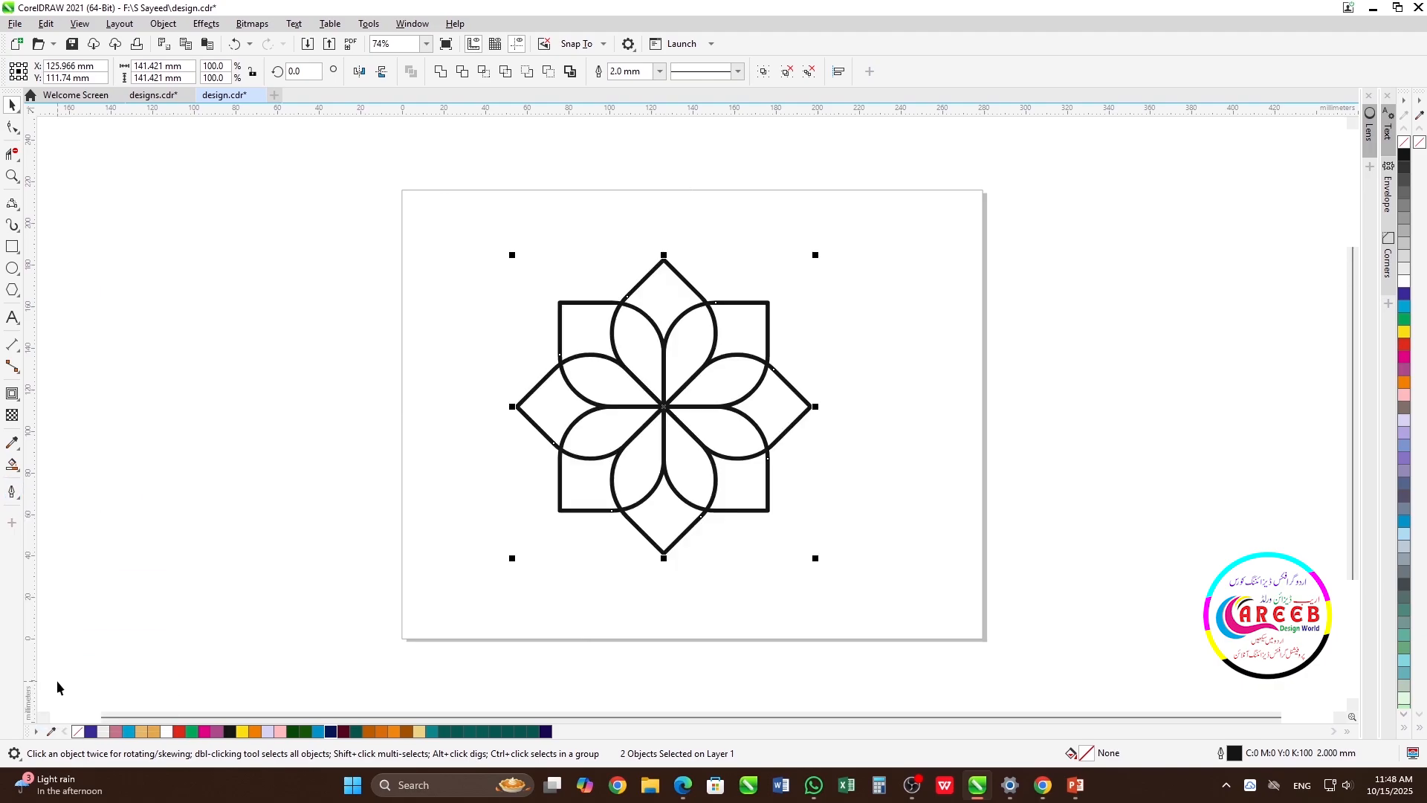
click(659, 71)
click(637, 233)
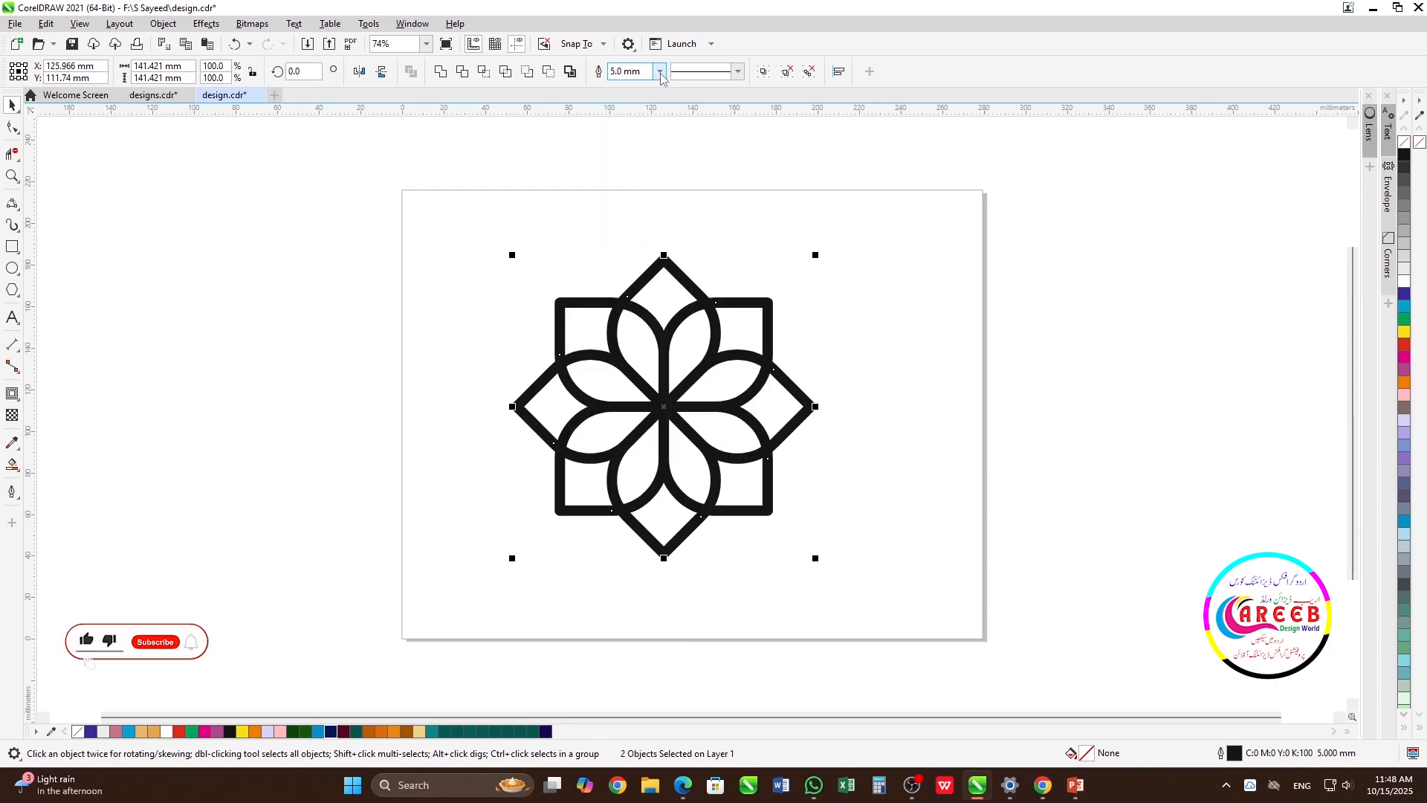
Change the outline corners of both petal groups to mitered in the Outline Pen settings
key(F12)
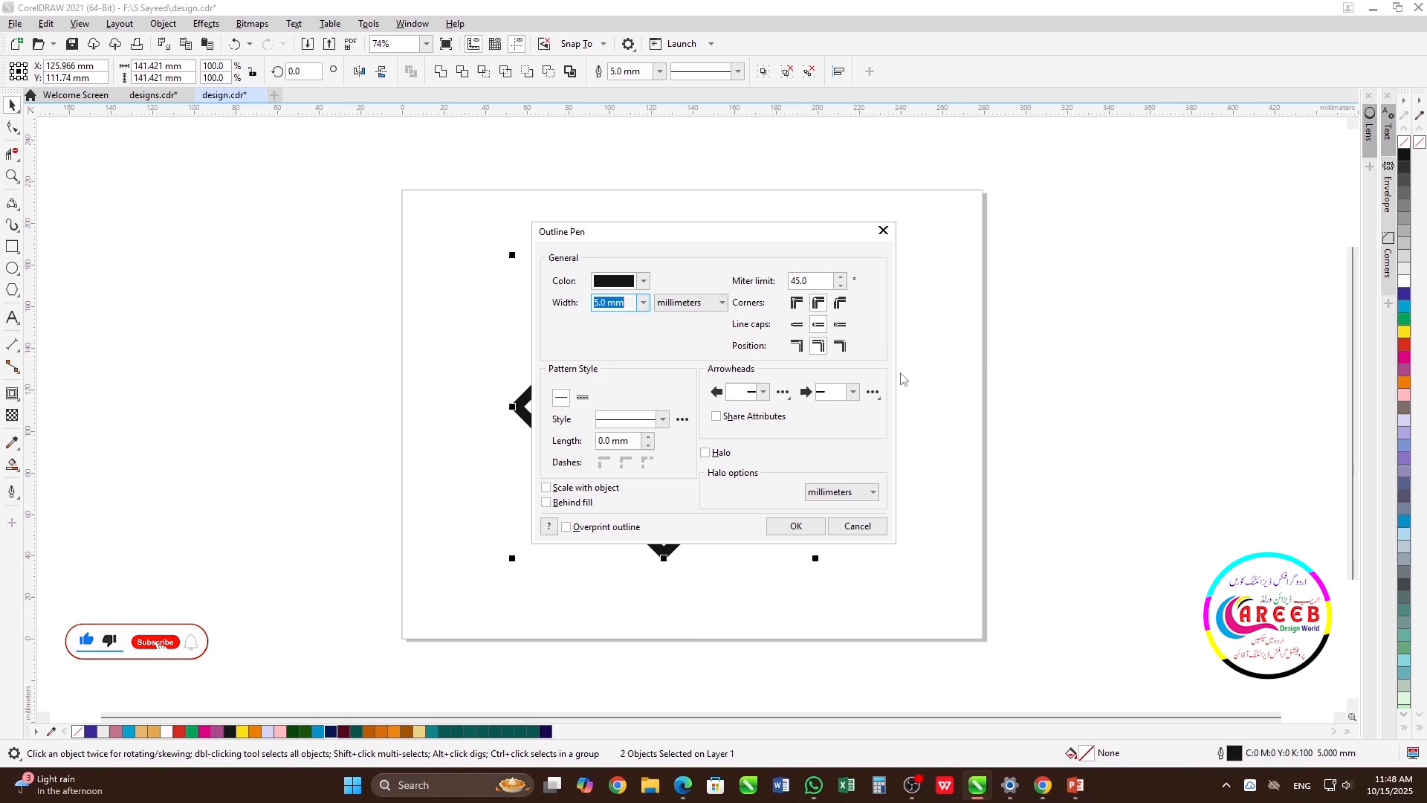
click(797, 302)
click(811, 532)
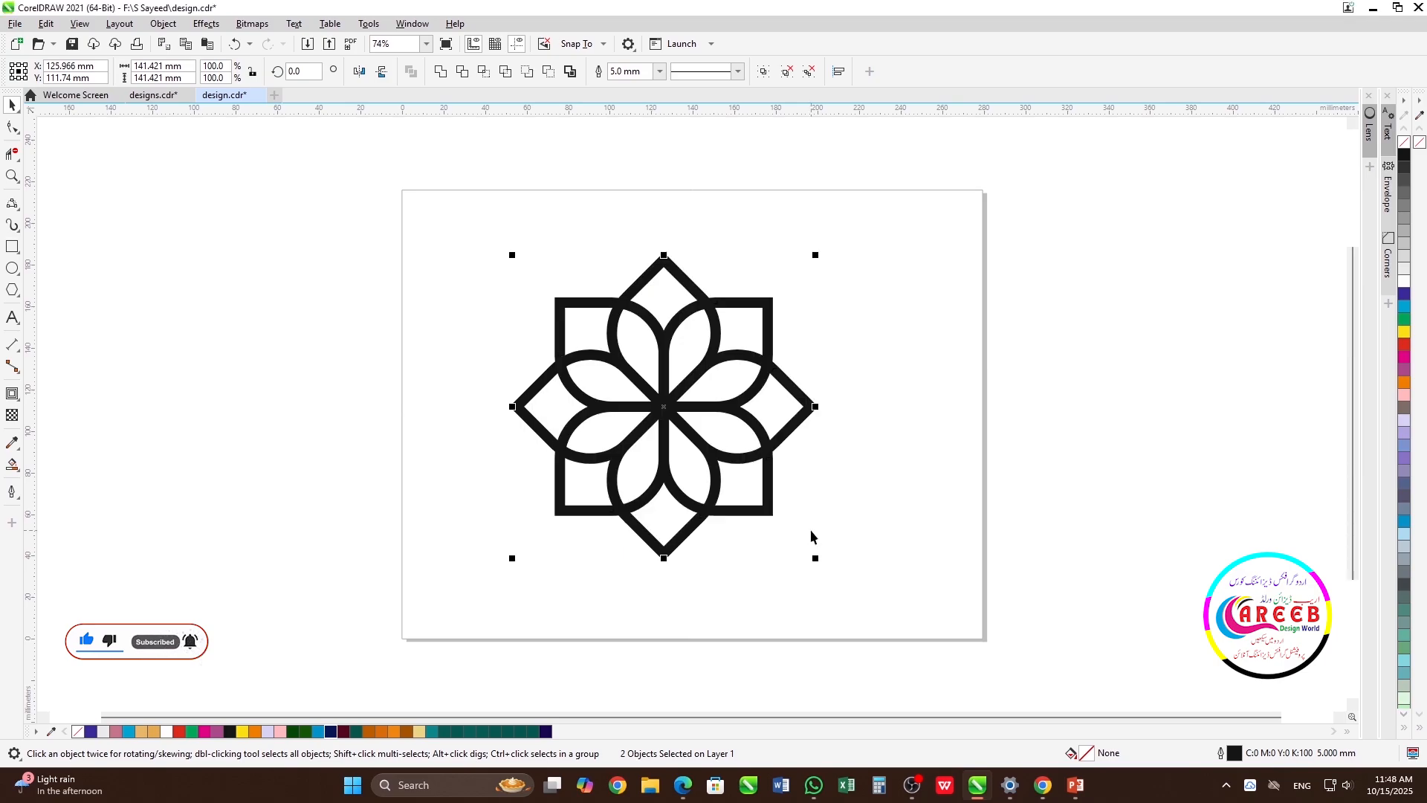
click(855, 349)
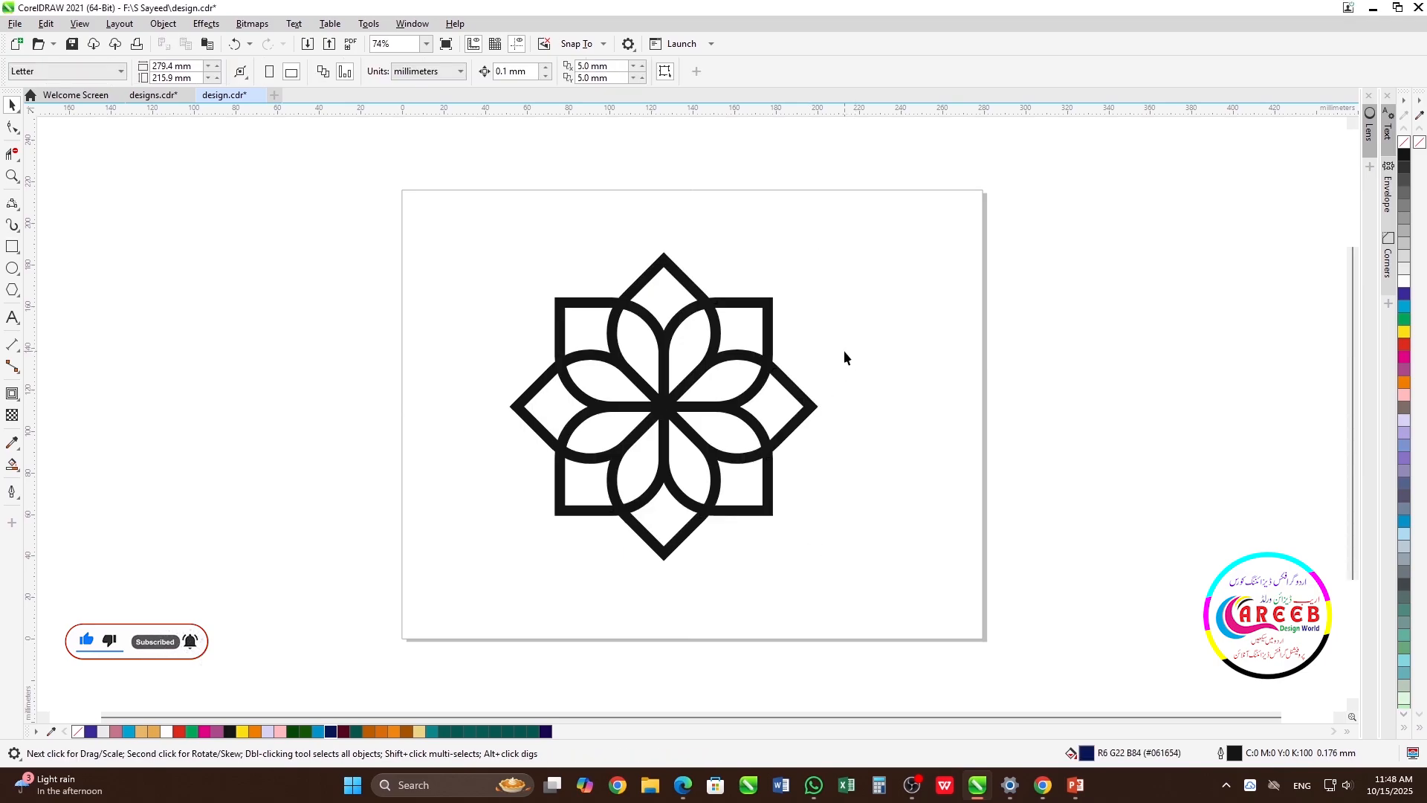
Ungroup the flower into its eight petals and convert their outlines to objects
click(755, 305)
drag(422, 182, 892, 613)
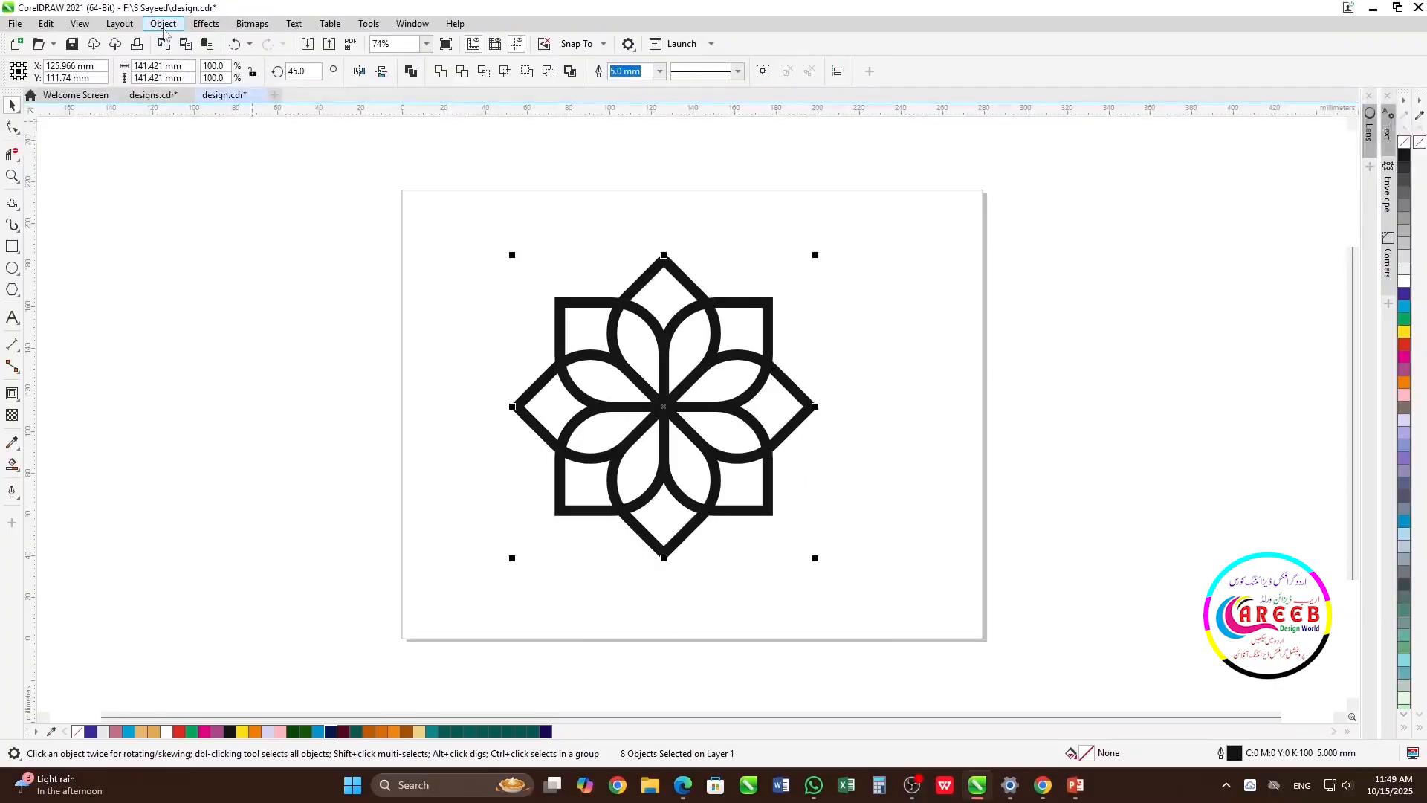
click(164, 24)
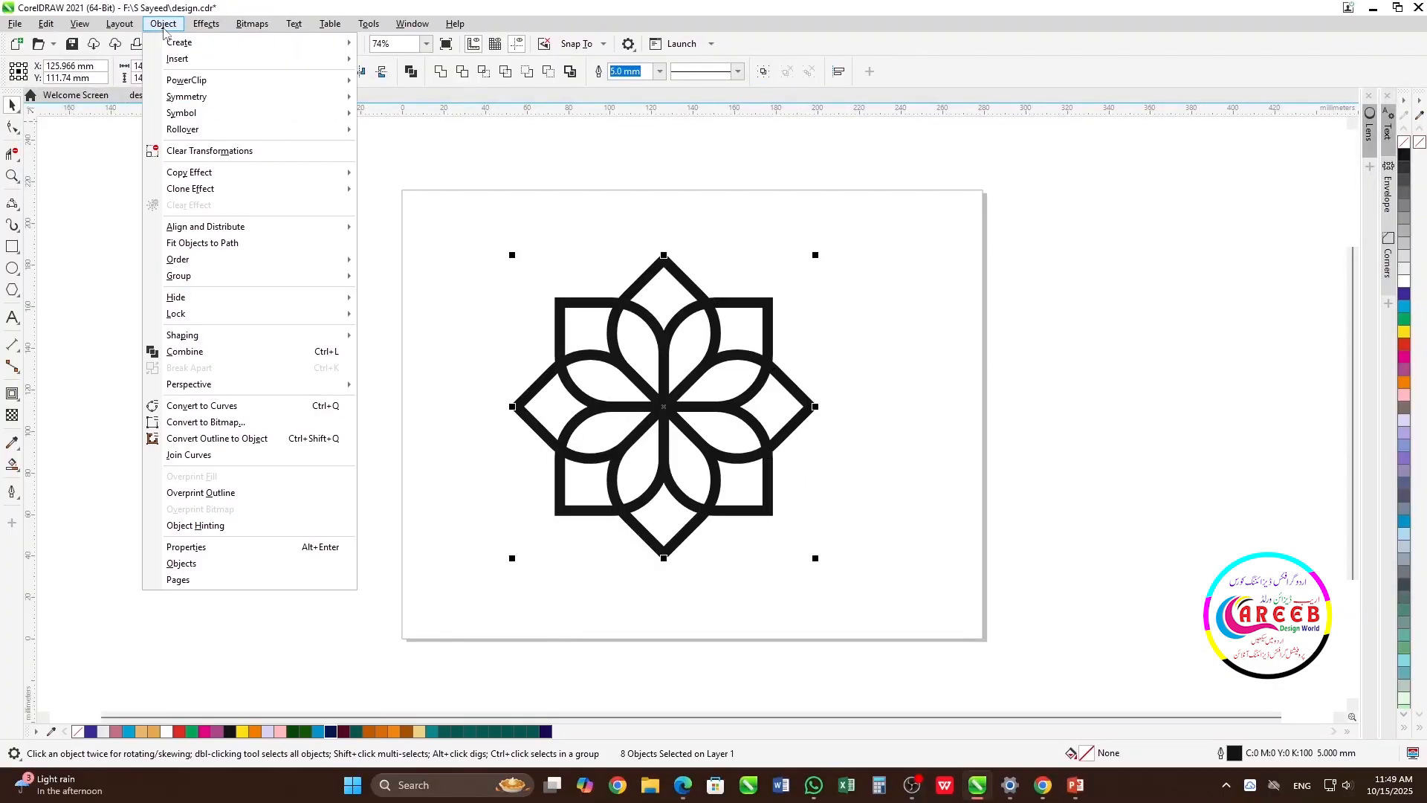
click(235, 444)
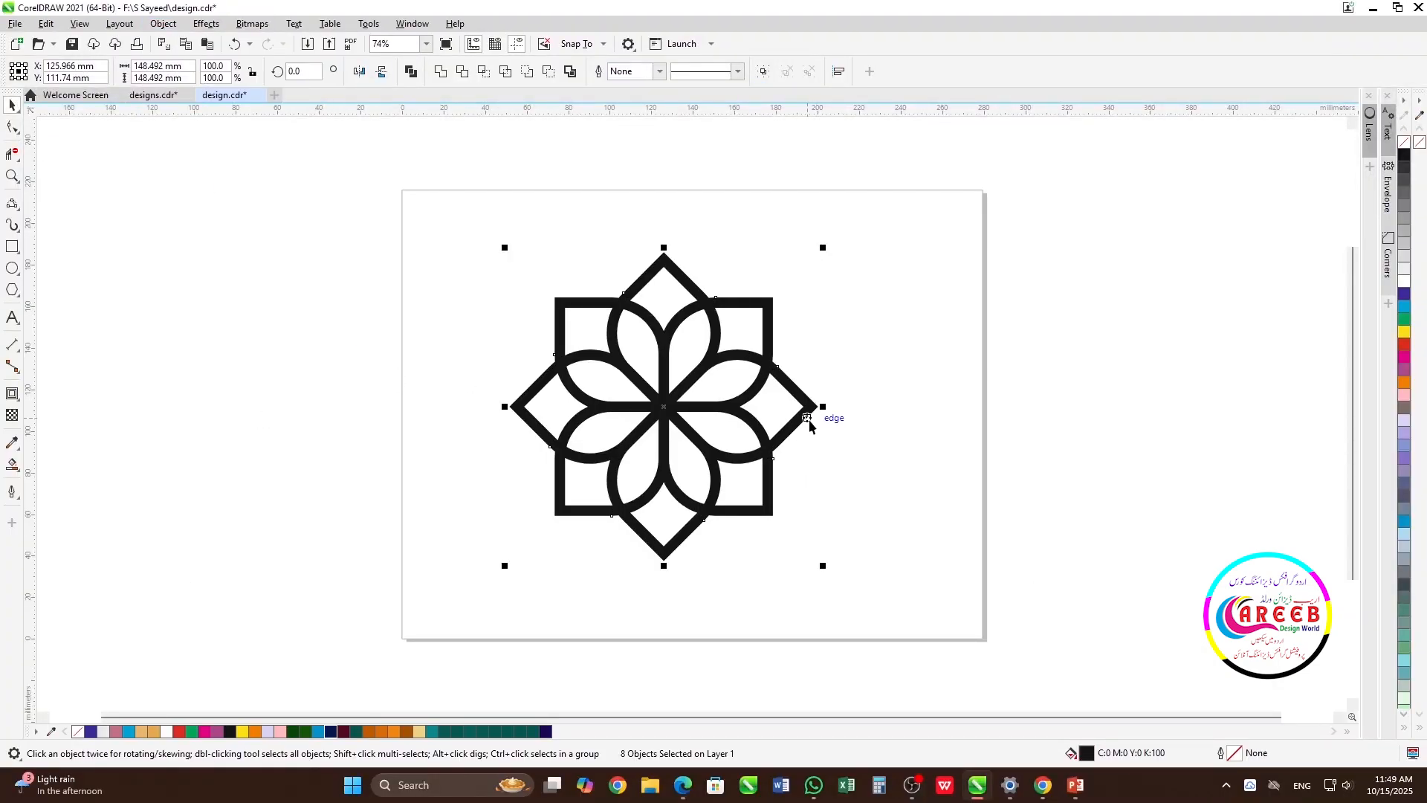
Remove the fill from the converted petal bands and give them a thin black outline
click(1404, 141)
right_click(1404, 155)
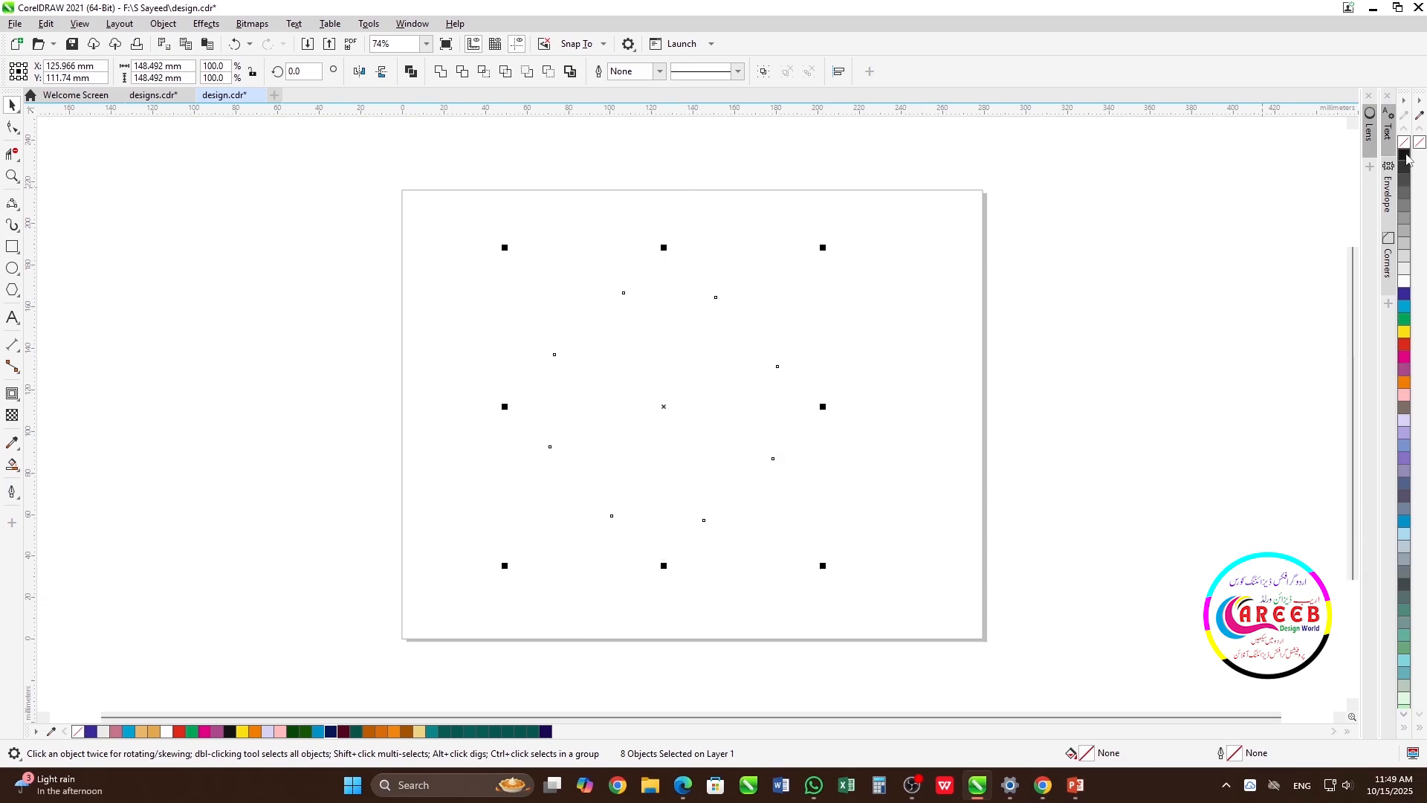
click(979, 309)
scroll(695, 414, up, 4)
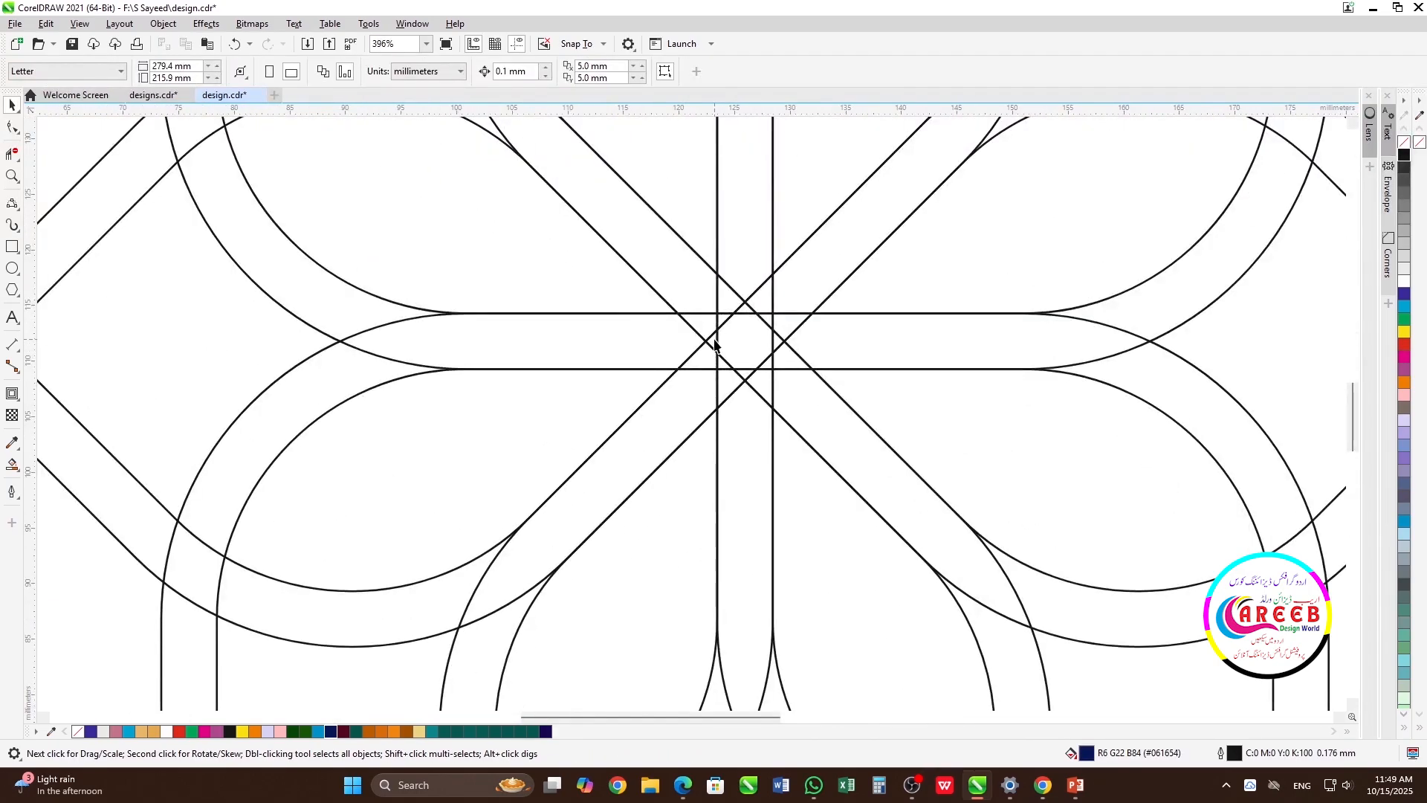
scroll(694, 416, down, 2)
scroll(694, 417, down, 1)
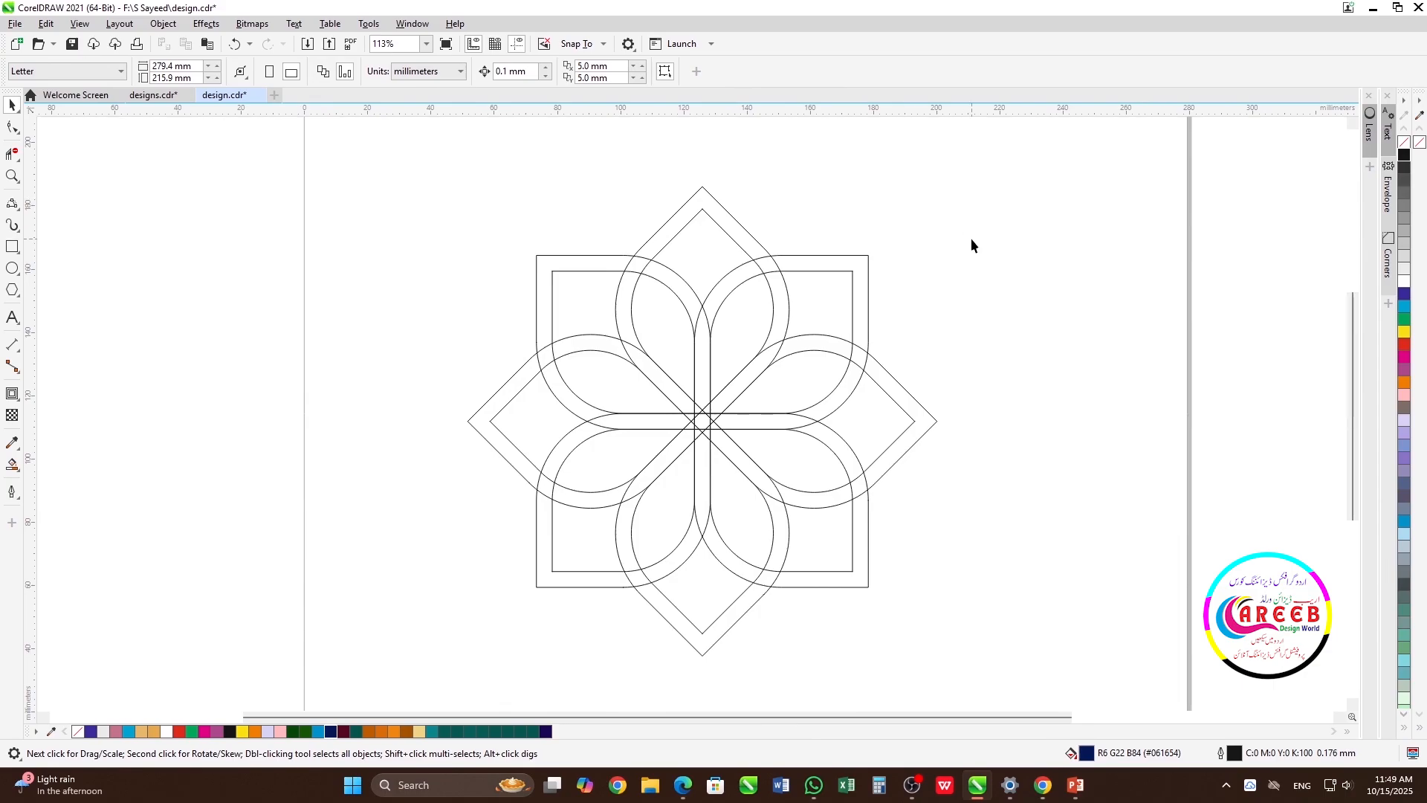
Set the Smart Fill colour to R228 G168 B78 and fill the top petal's band segment just right of the flower's centre
click(15, 467)
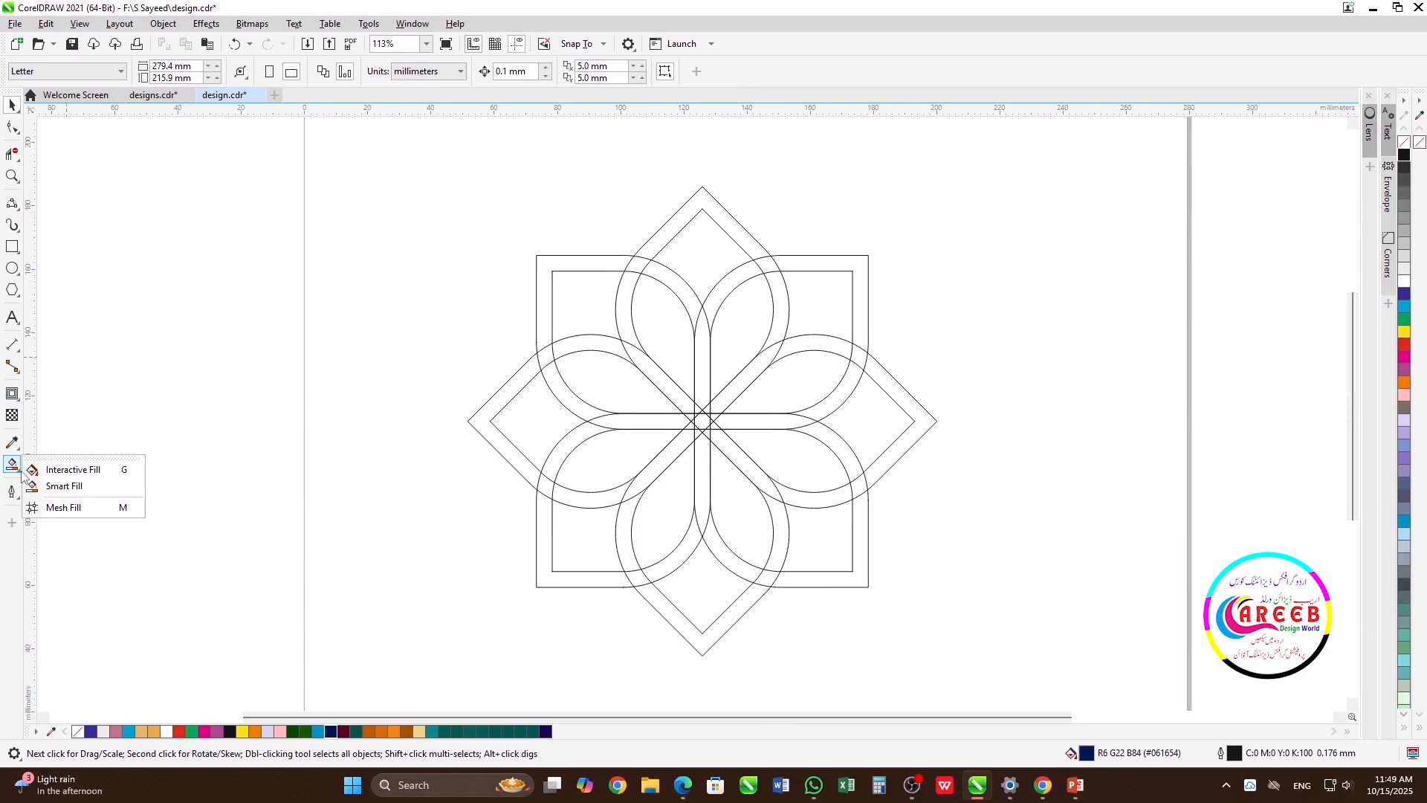
click(71, 481)
scroll(719, 423, up, 6)
click(174, 70)
click(255, 147)
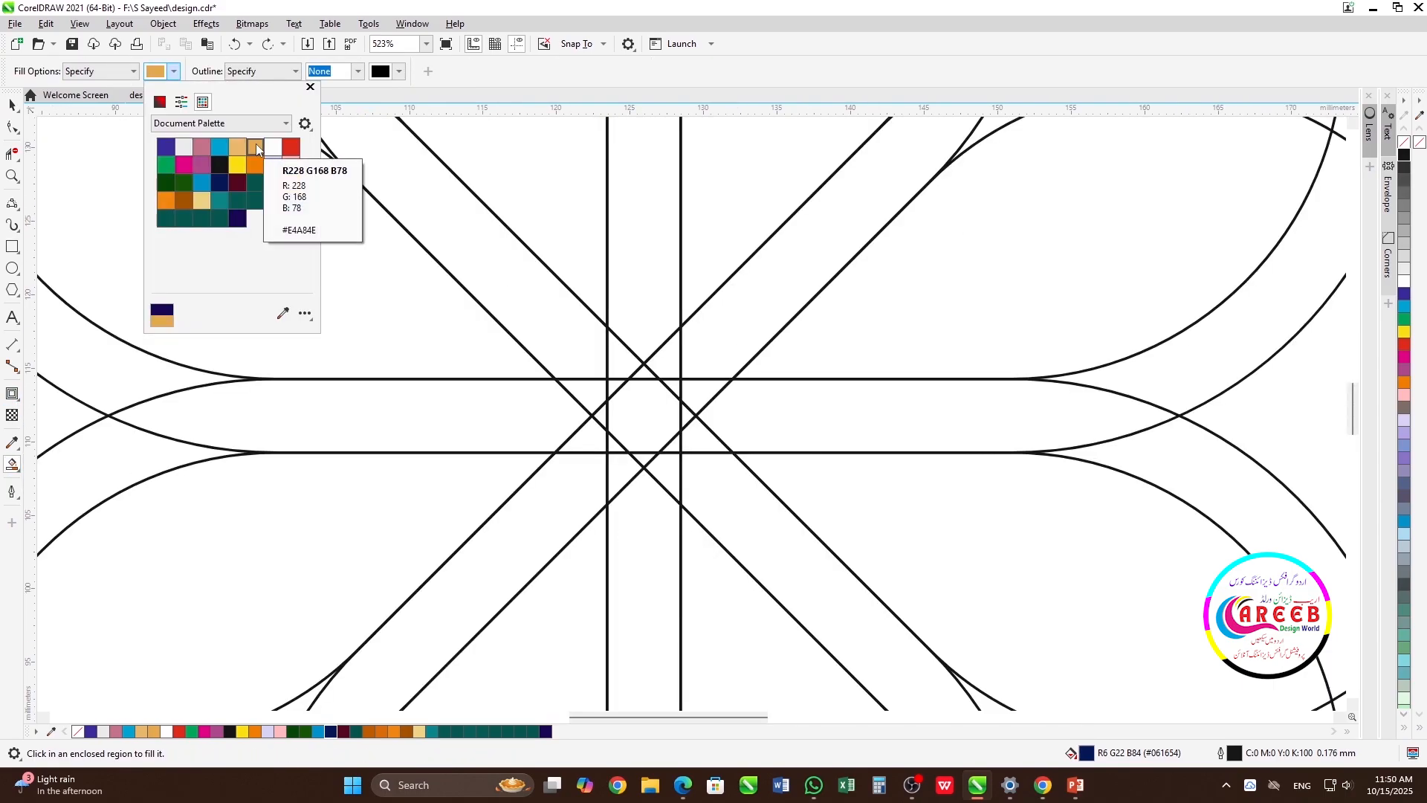
click(739, 343)
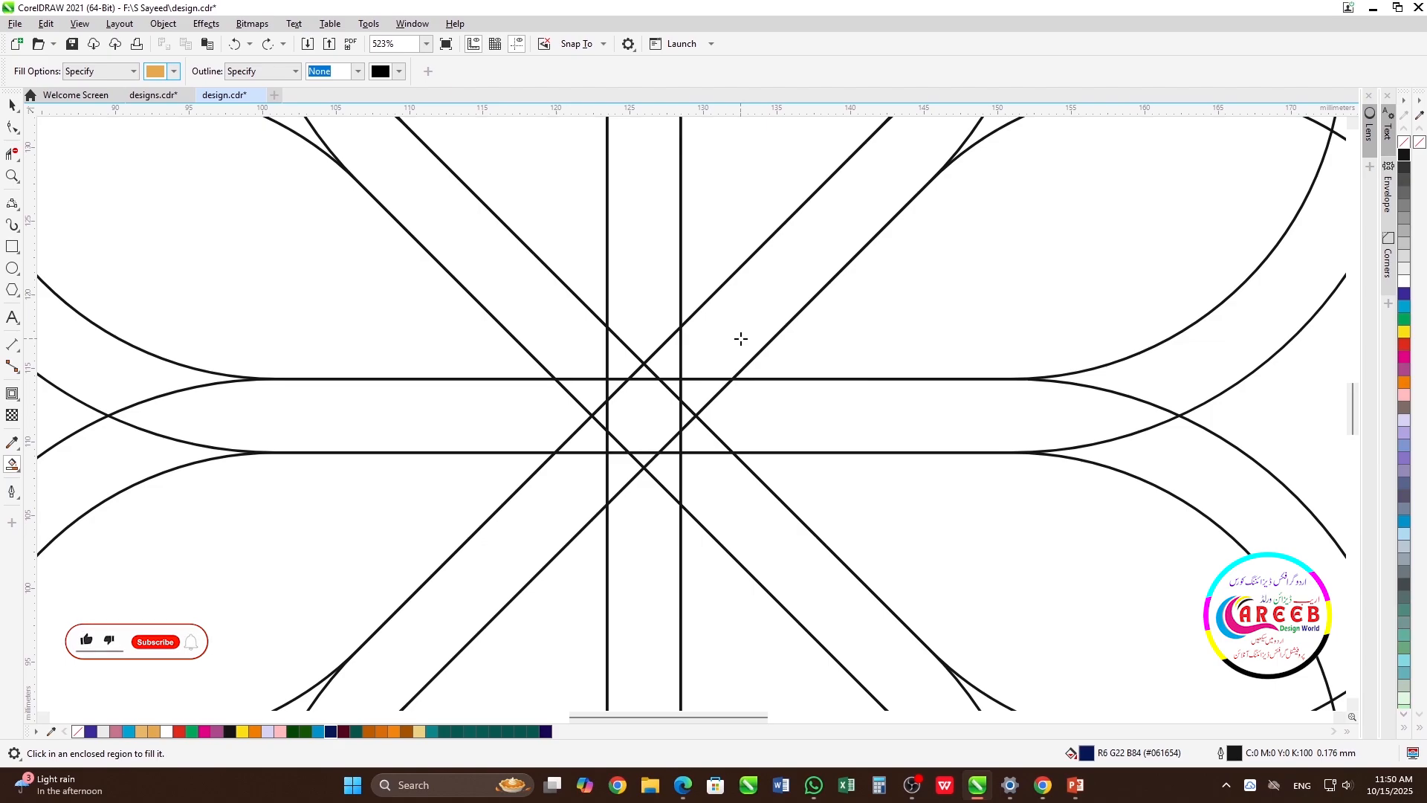
click(738, 342)
Smart-fill the top petal's band up its right side, around the tip and down its left side, skipping the upper-right crossing
scroll(738, 341, down, 6)
click(812, 262)
scroll(692, 409, down, 1)
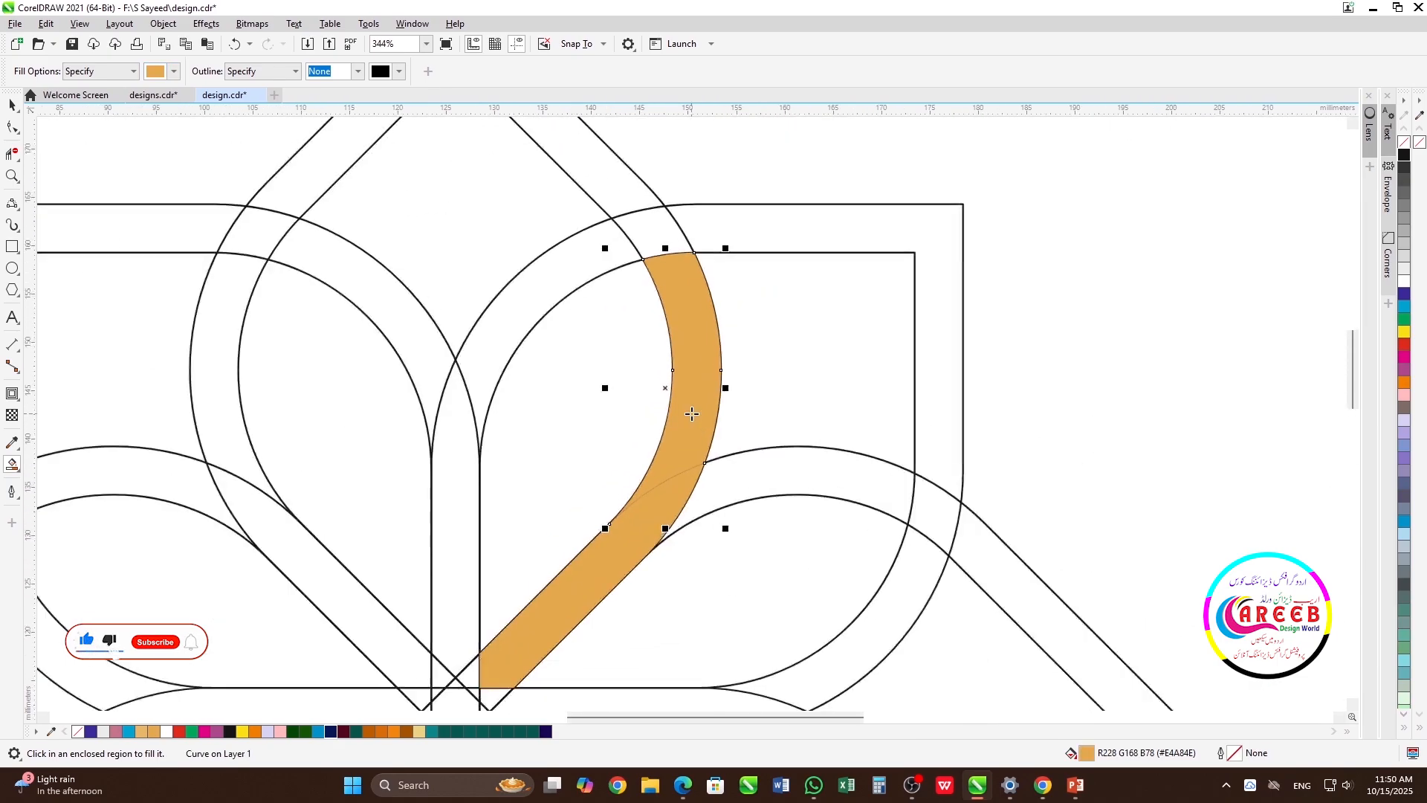
click(649, 297)
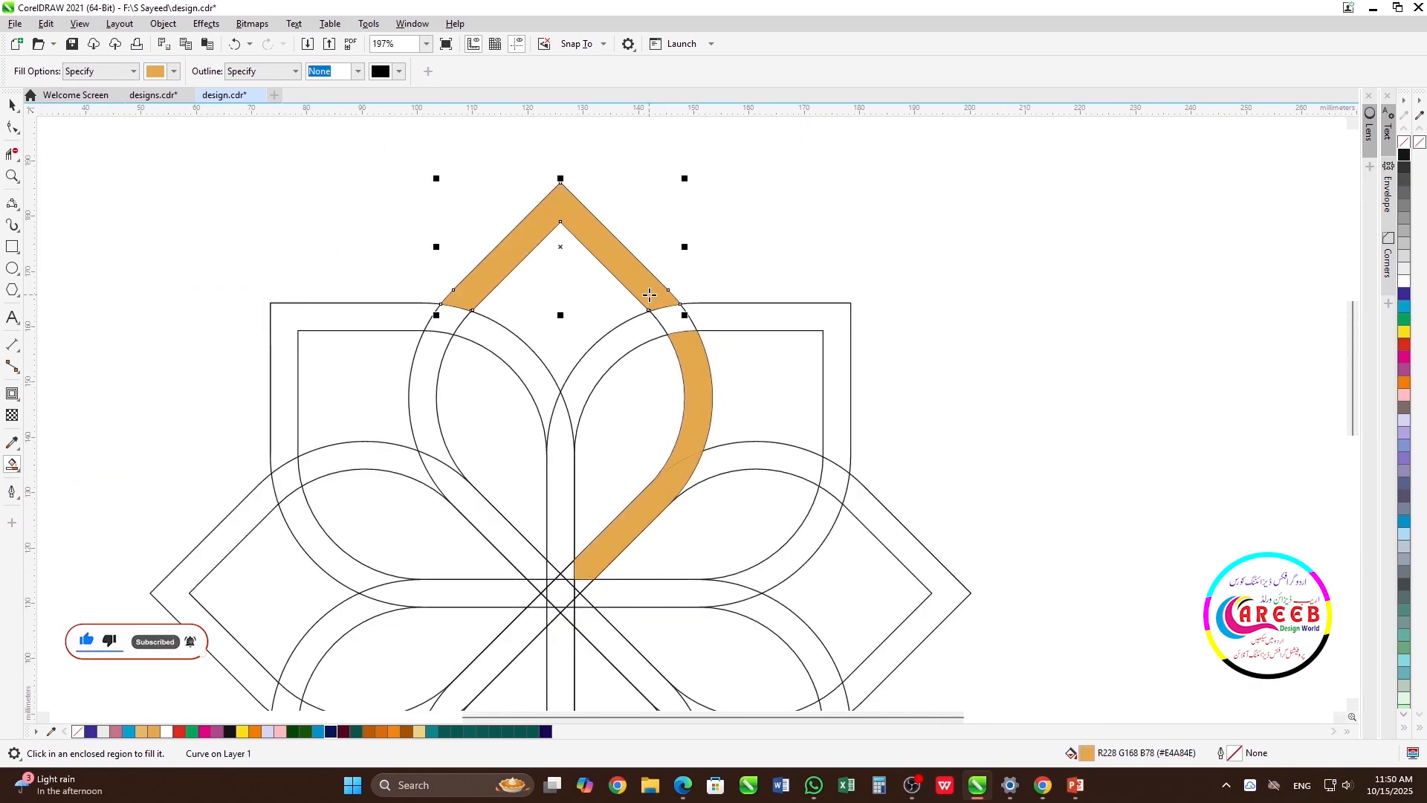
click(450, 318)
click(431, 365)
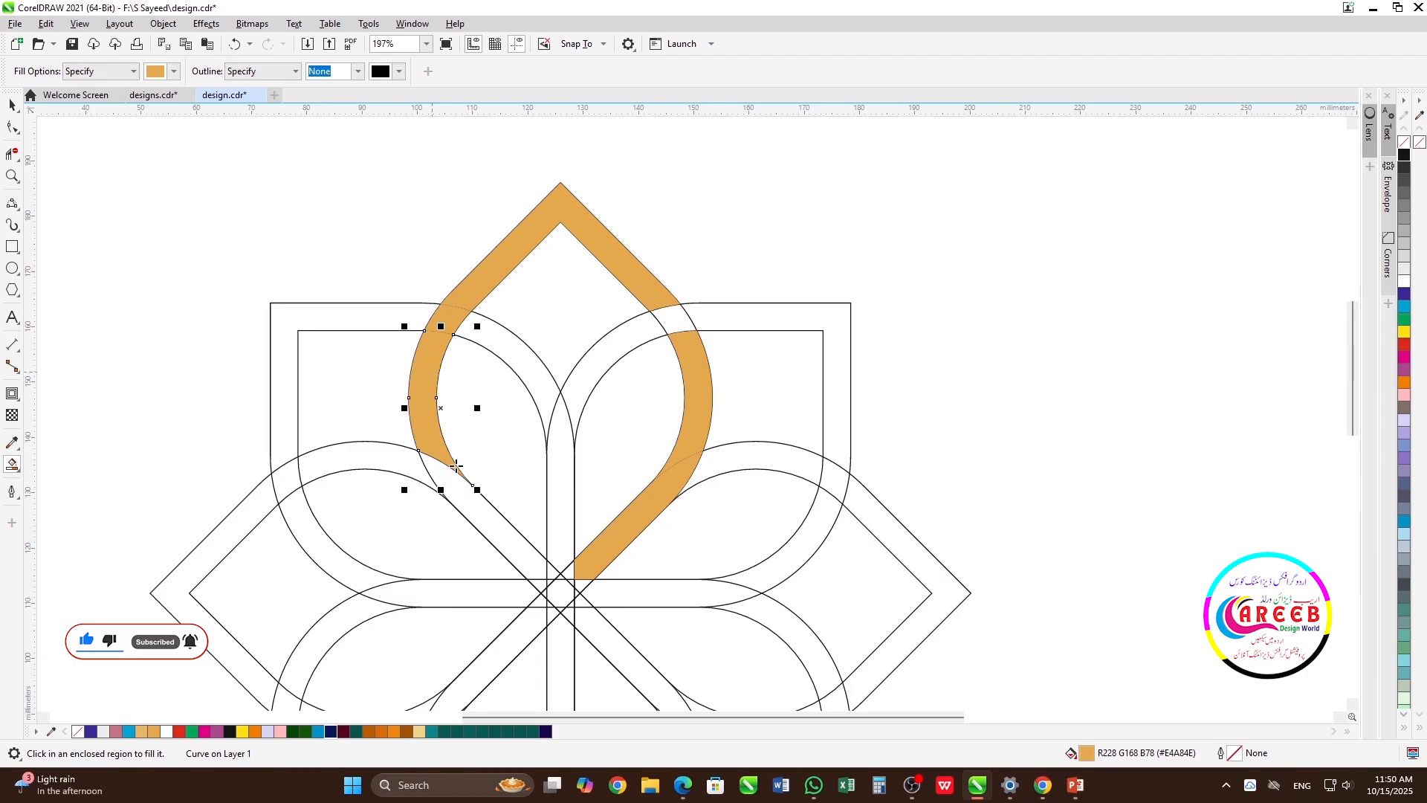
click(466, 498)
Smart-fill the small regions at the flower's centre that extend the top petal's left strand through the crossing
scroll(572, 594, up, 4)
scroll(692, 414, up, 2)
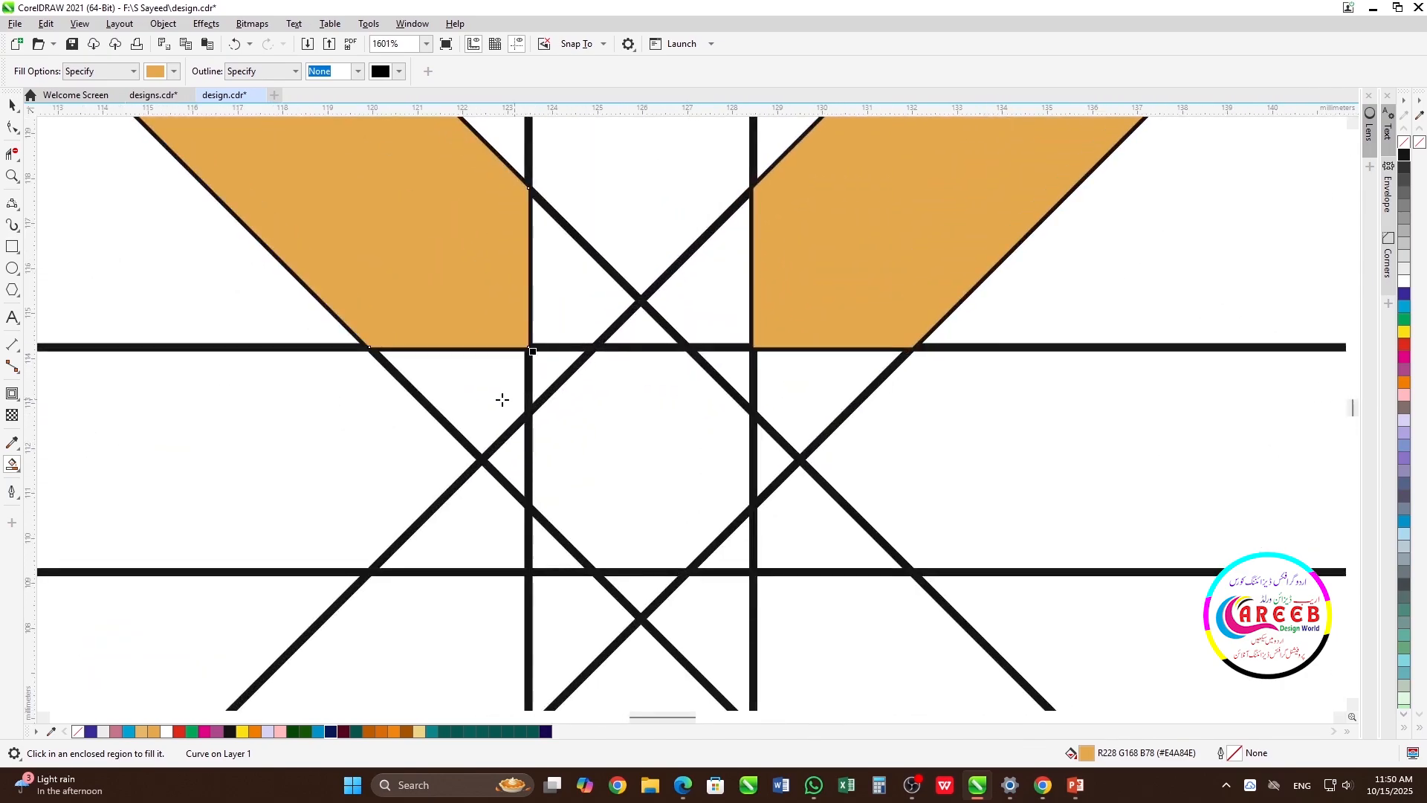
click(500, 399)
click(558, 303)
scroll(692, 414, down, 3)
scroll(693, 416, down, 3)
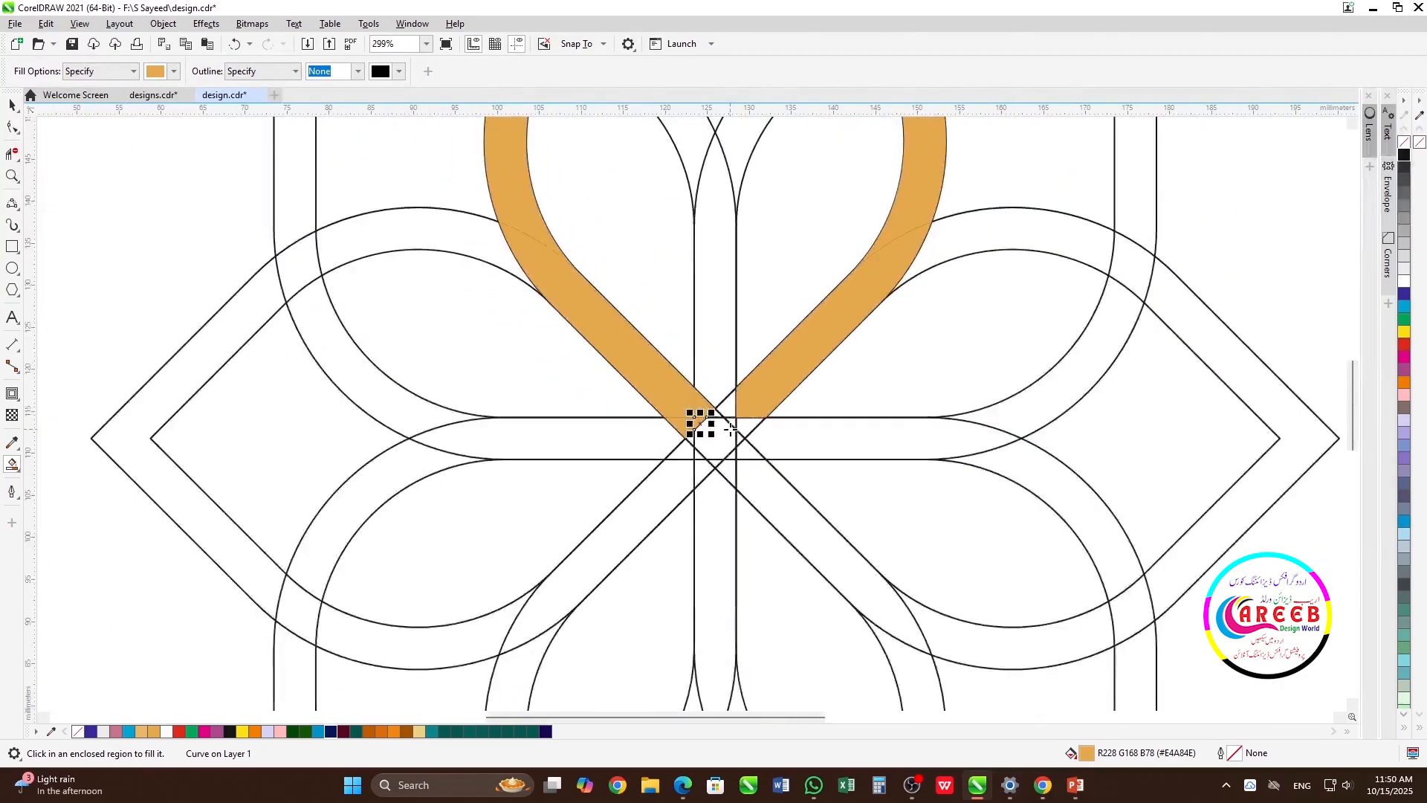
scroll(693, 420, up, 5)
click(468, 496)
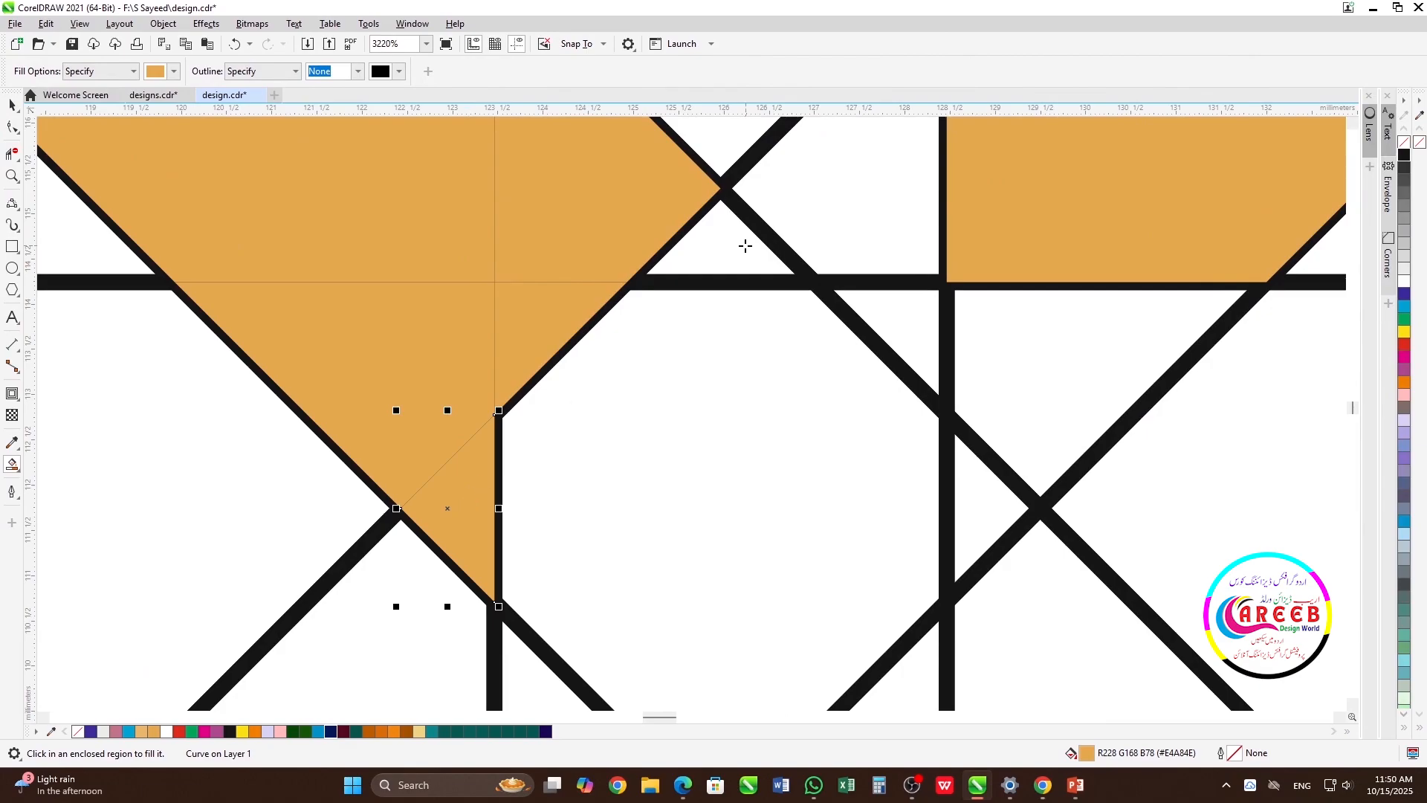
click(746, 245)
scroll(691, 412, down, 3)
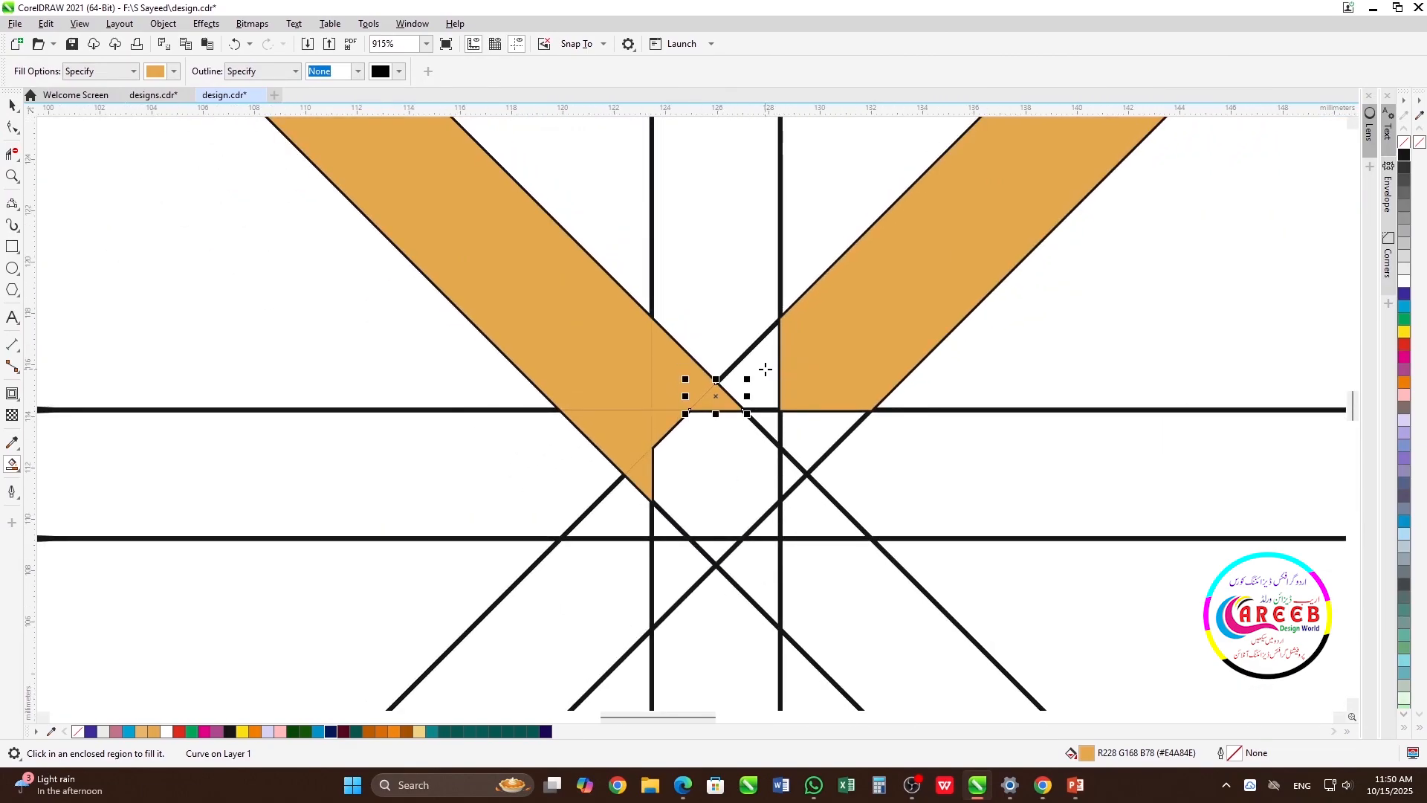
Smart-fill the small central regions that complete the lower end of the top petal's right strand, then leave Smart Fill
click(766, 369)
click(815, 424)
click(773, 424)
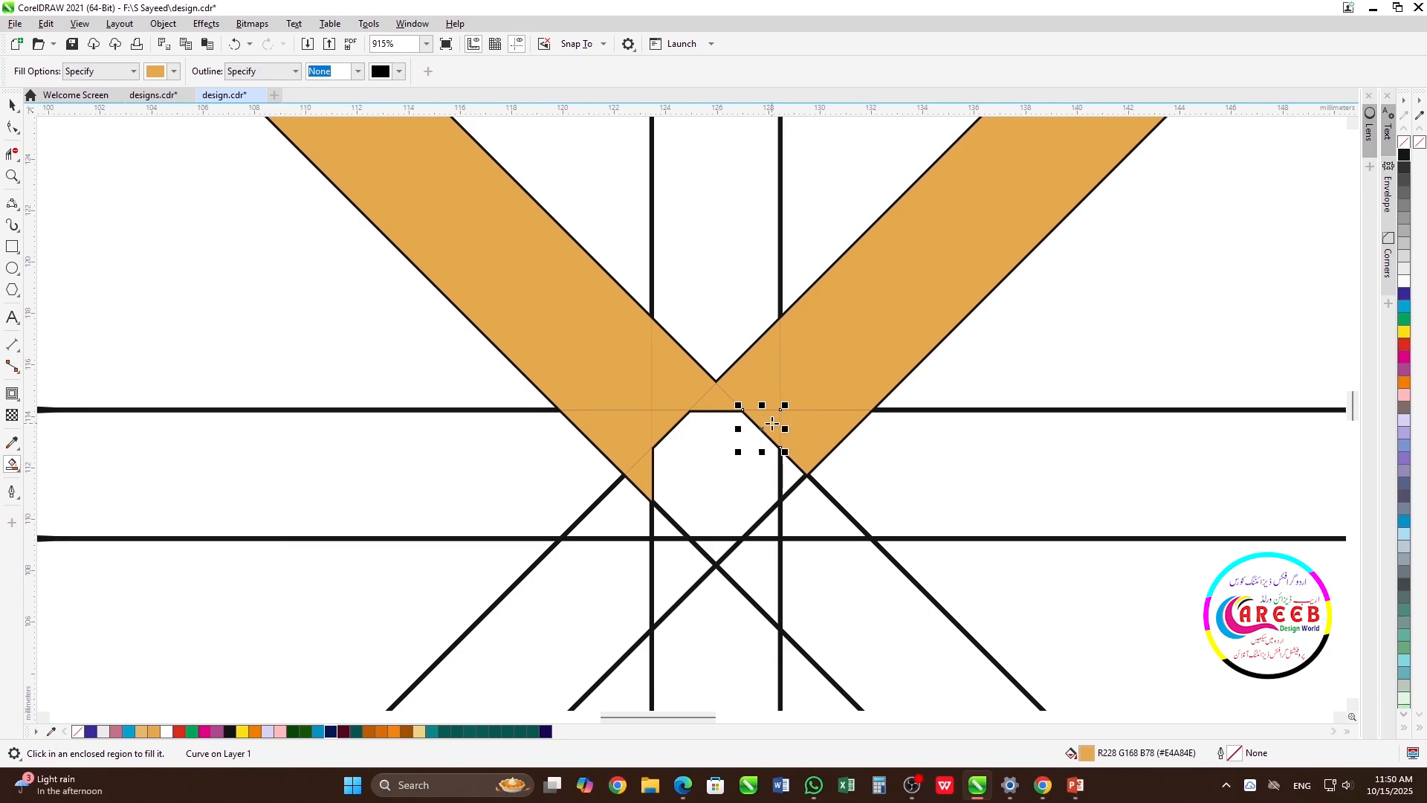
click(796, 476)
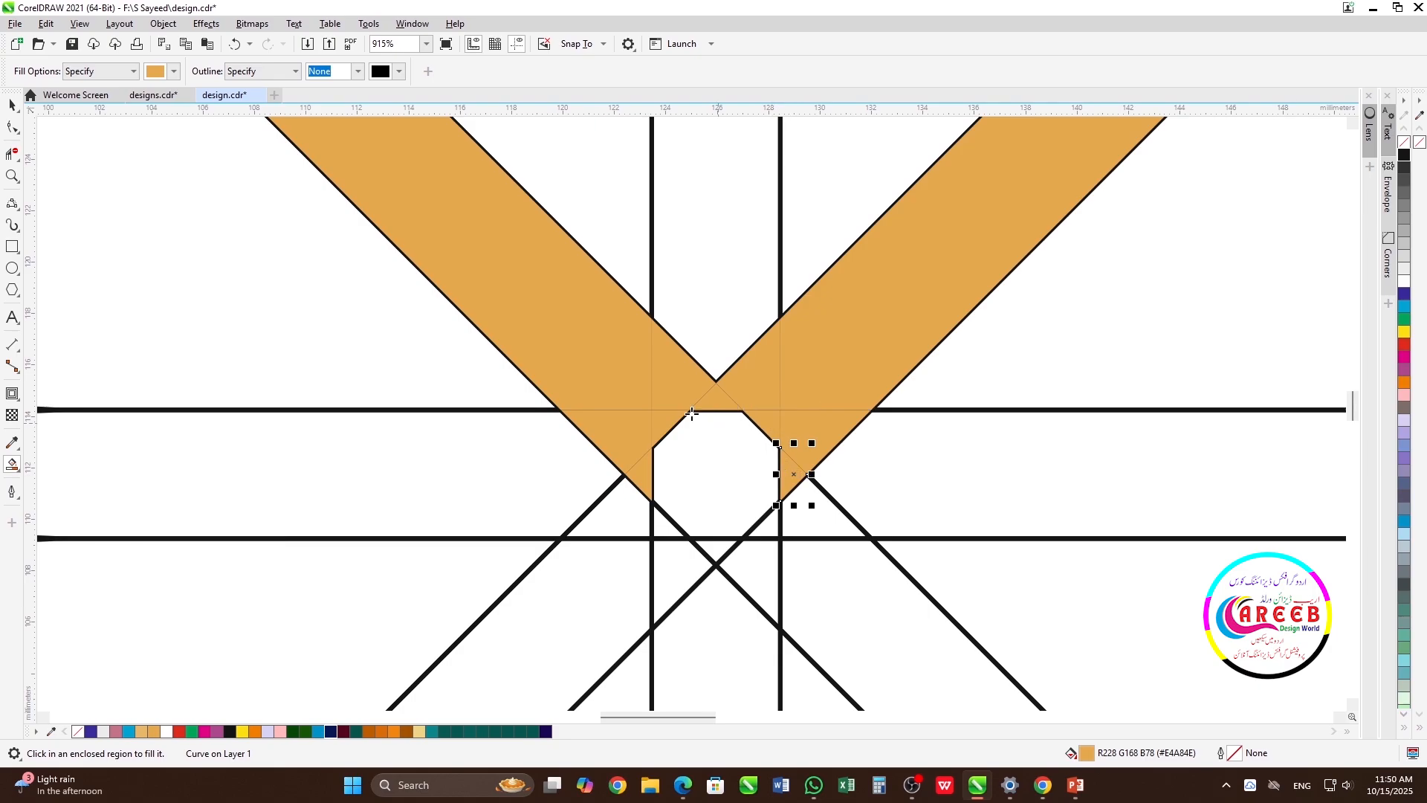
scroll(692, 412, down, 4)
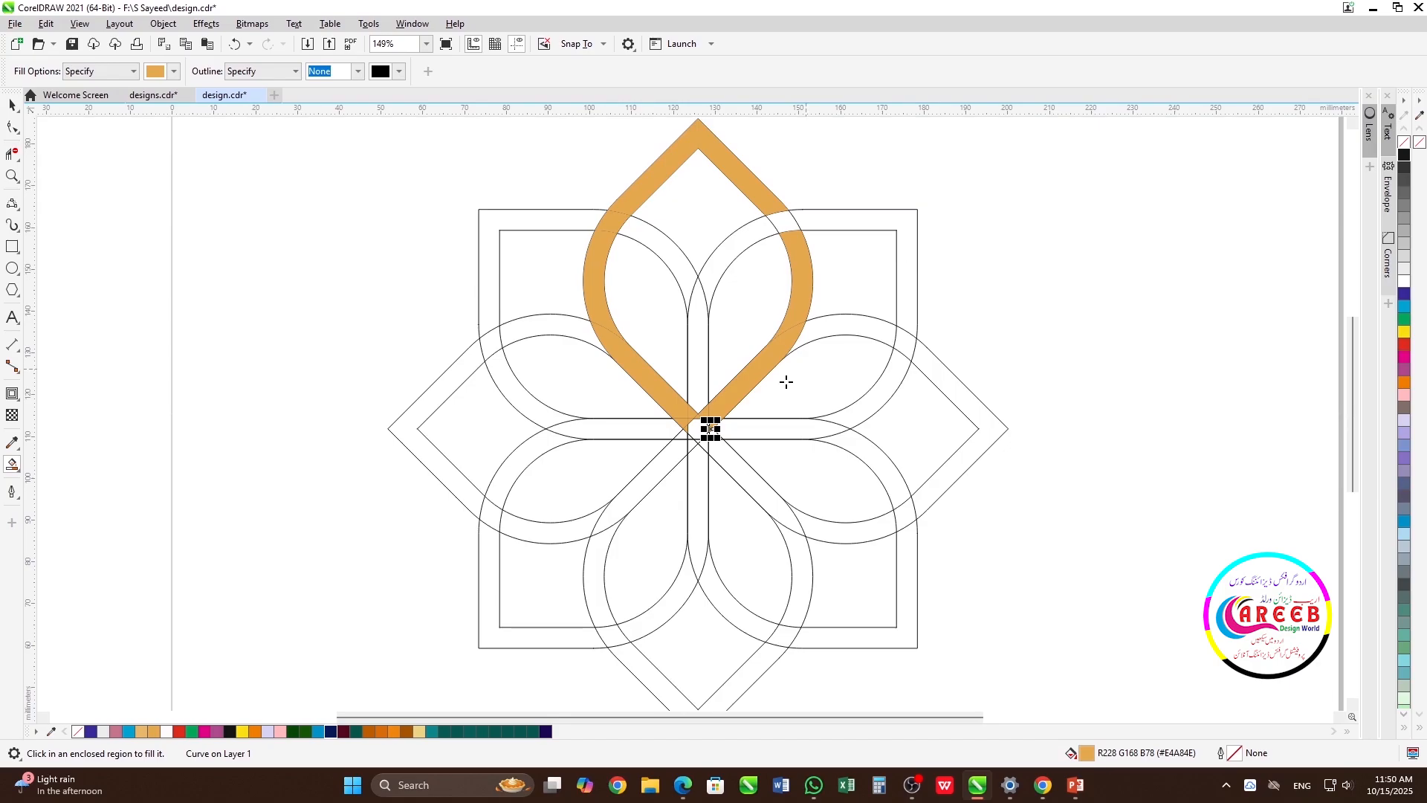
scroll(728, 425, up, 3)
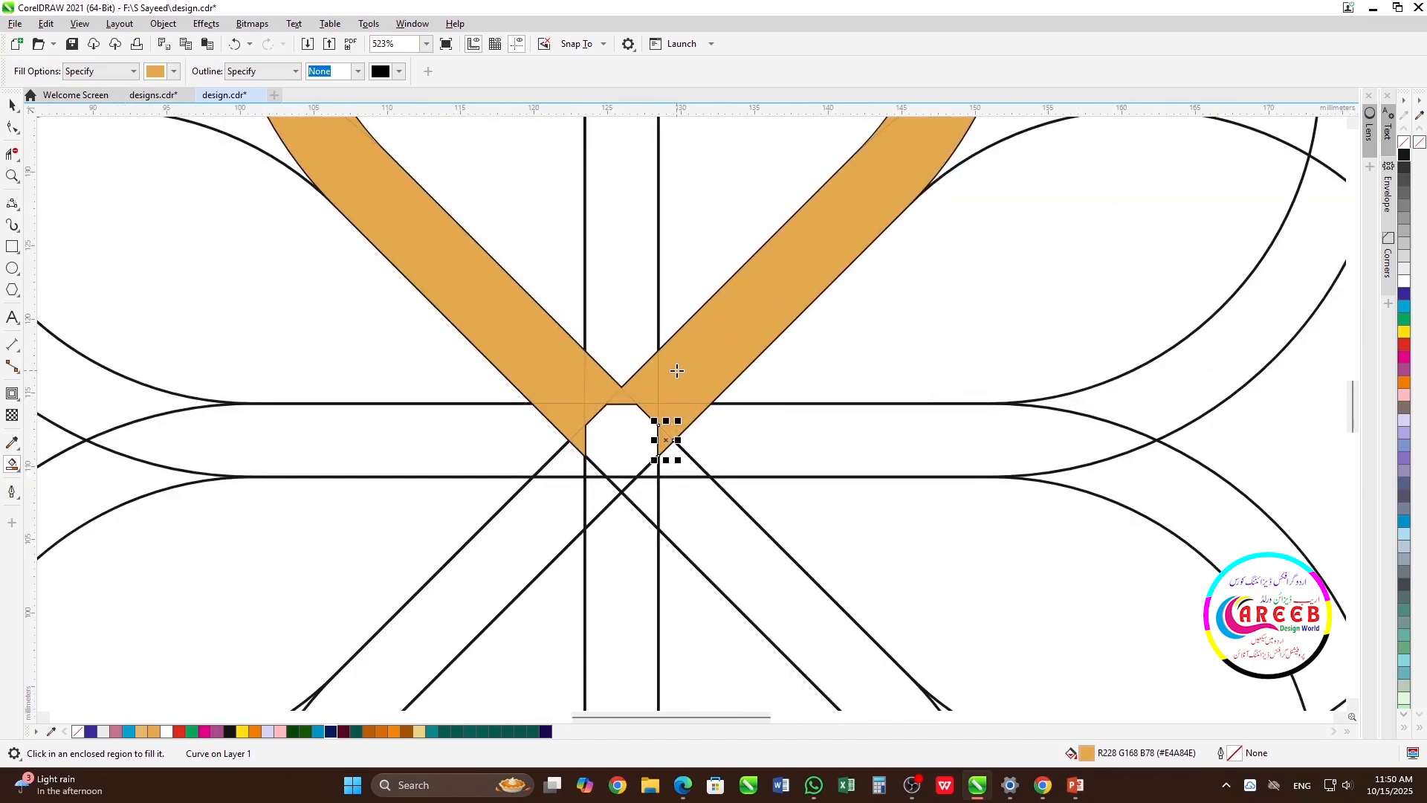
key(space)
scroll(690, 412, down, 2)
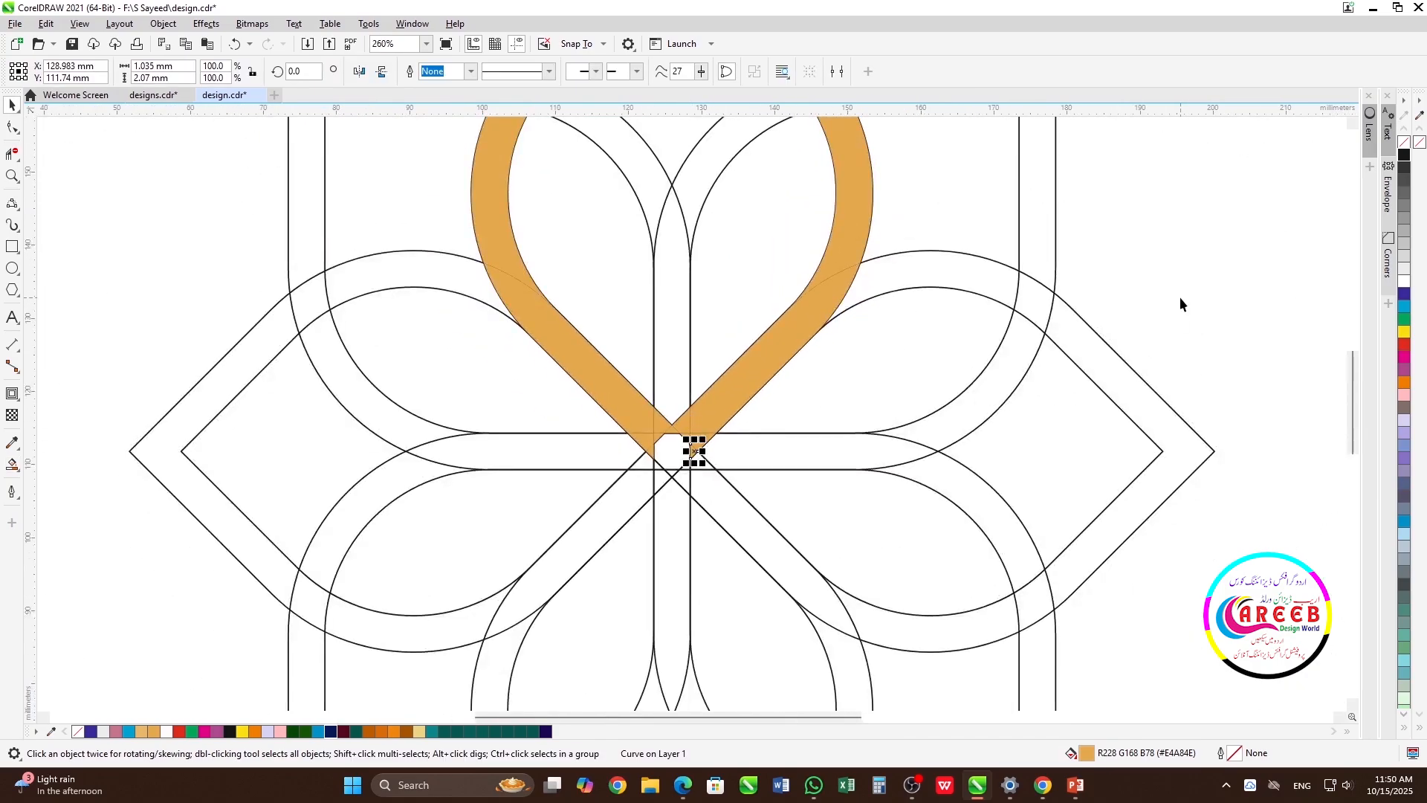
Set the Smart Fill colour to Red and fill the upper-right petal's band from the centre up, around its corner and down to the right petal's crossing
key(Escape)
scroll(691, 419, down, 1)
scroll(692, 418, down, 1)
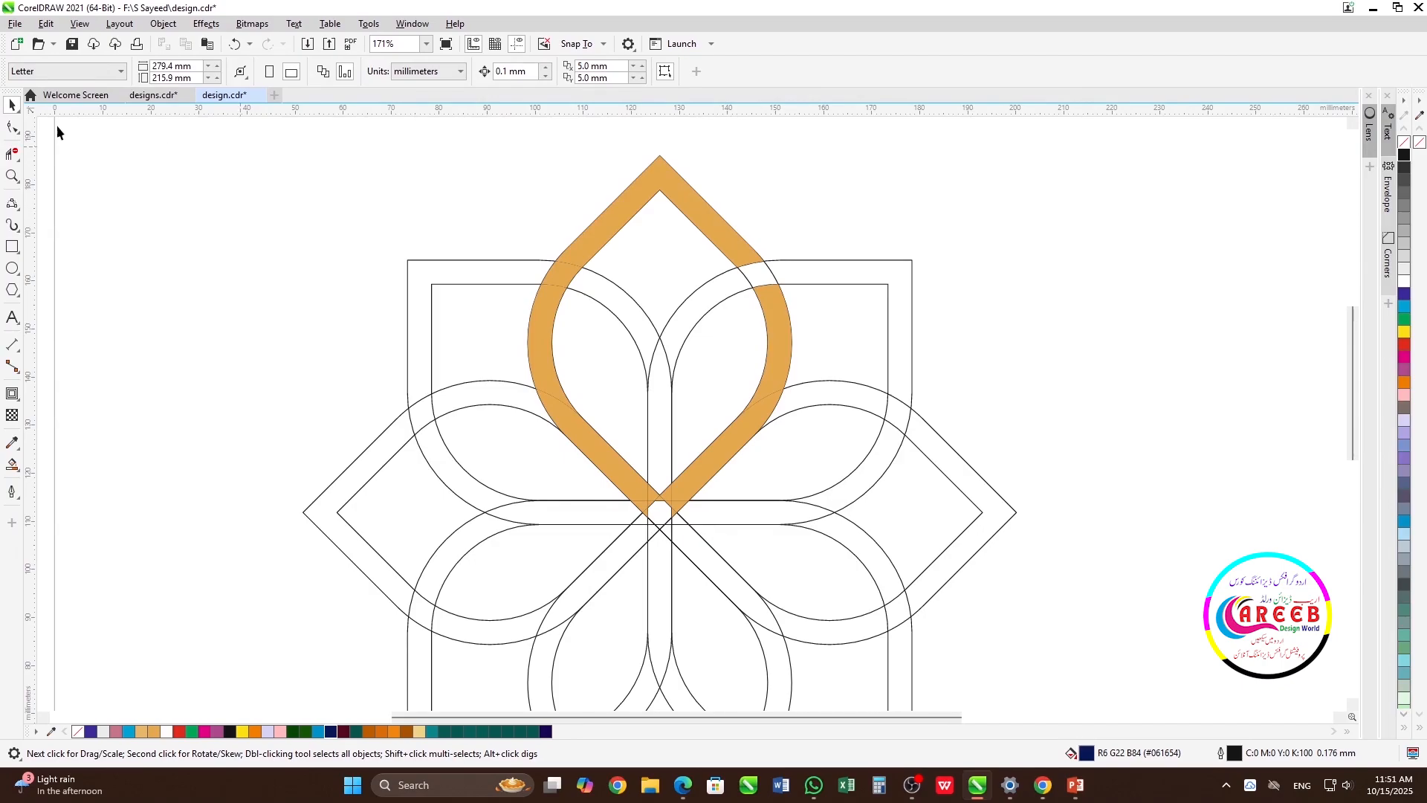
click(13, 466)
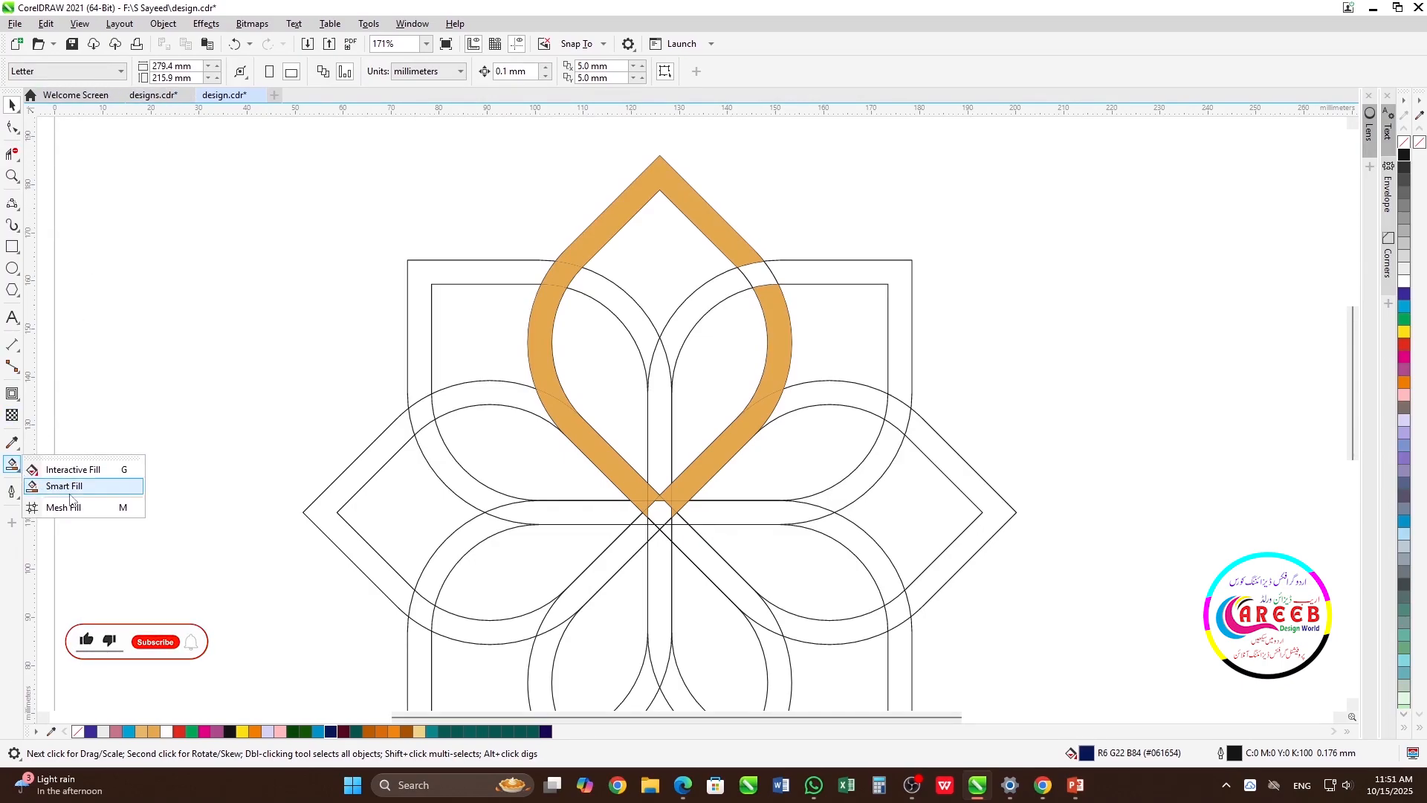
click(66, 487)
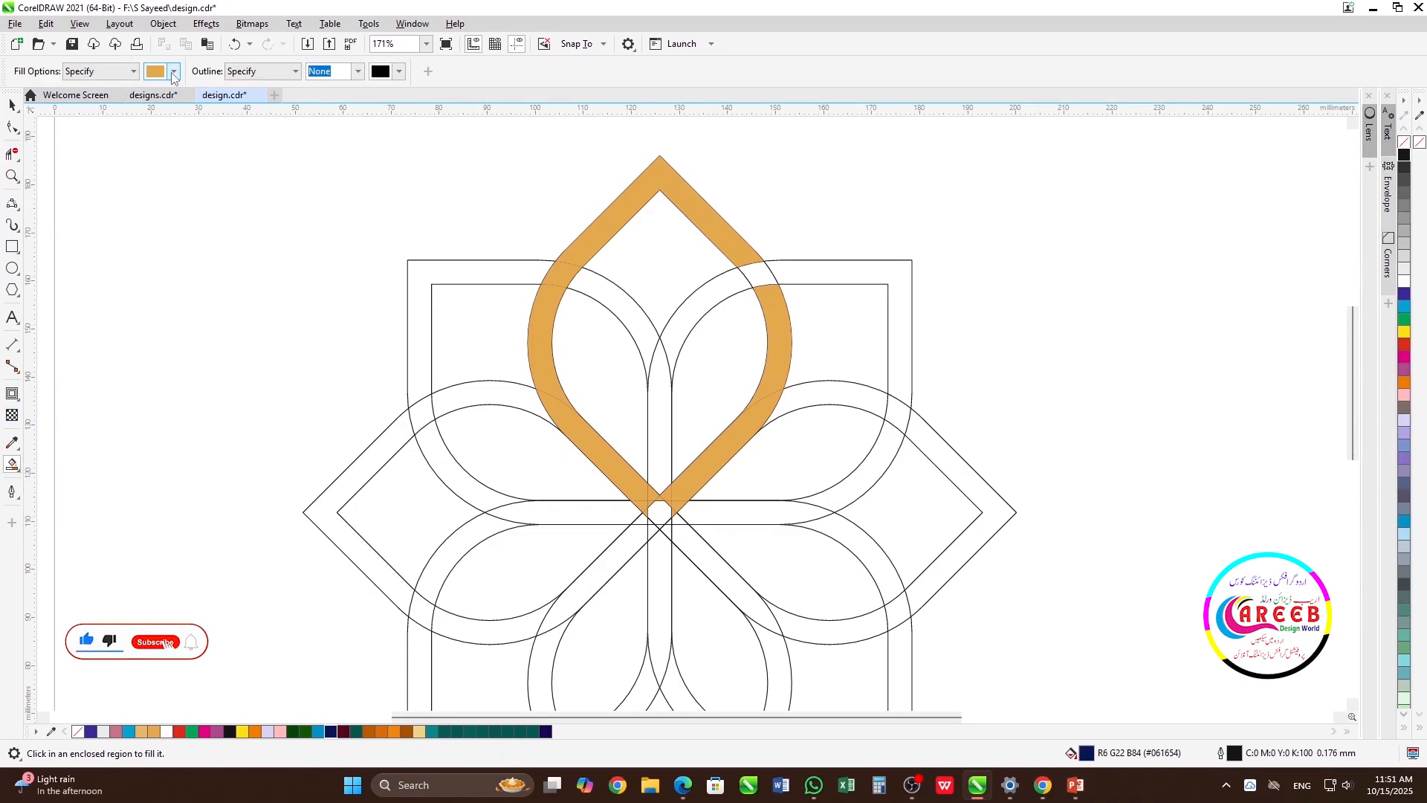
click(173, 72)
click(292, 149)
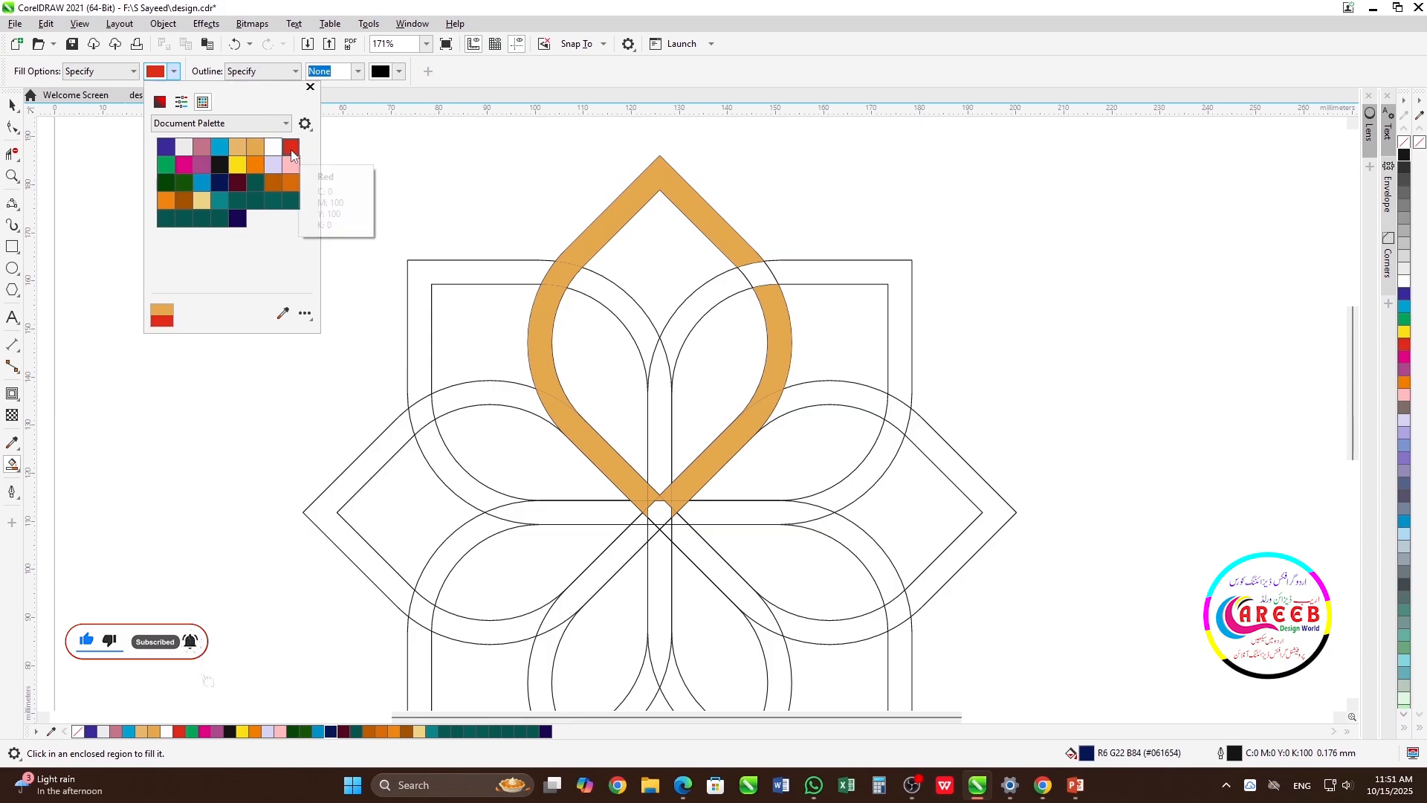
click(1138, 281)
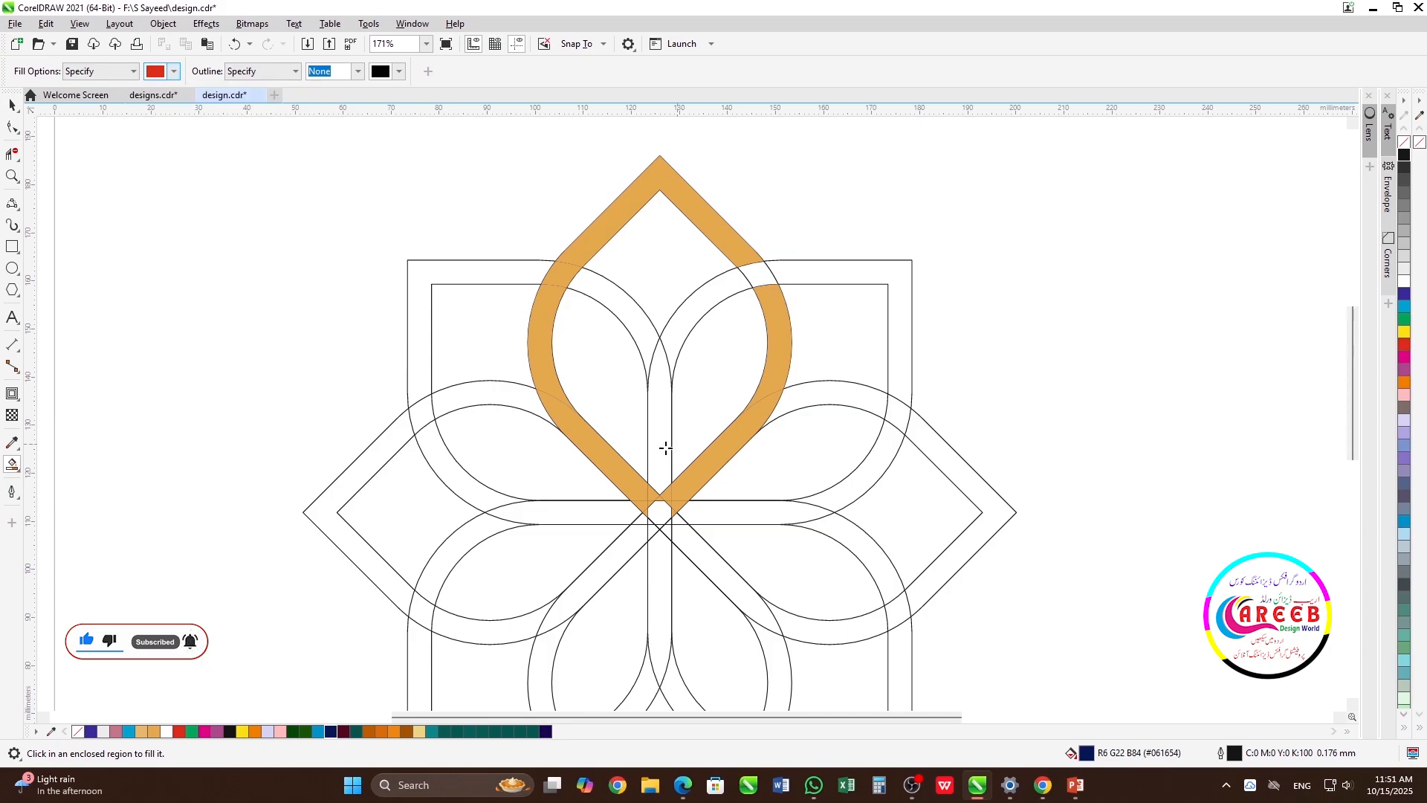
click(658, 404)
click(702, 316)
click(759, 276)
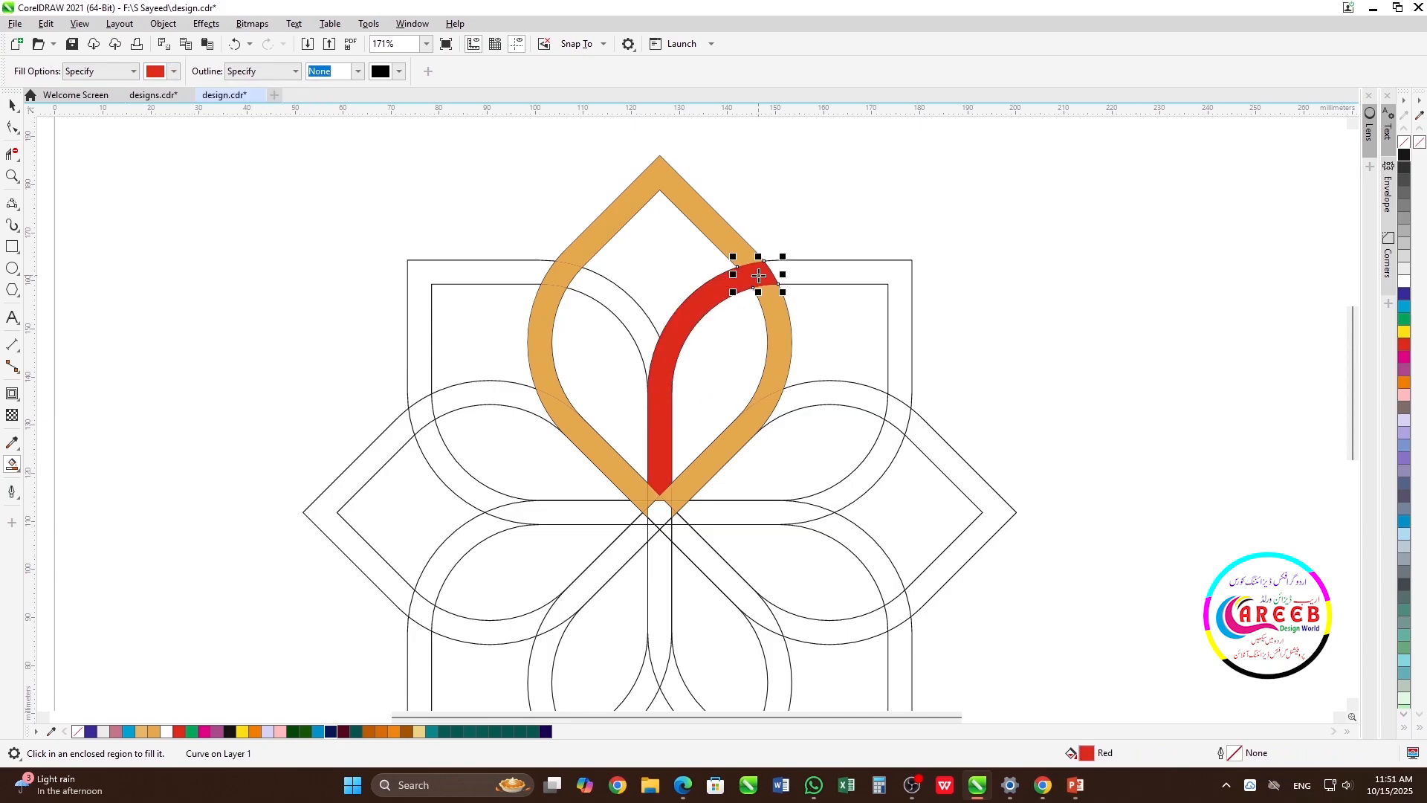
click(850, 283)
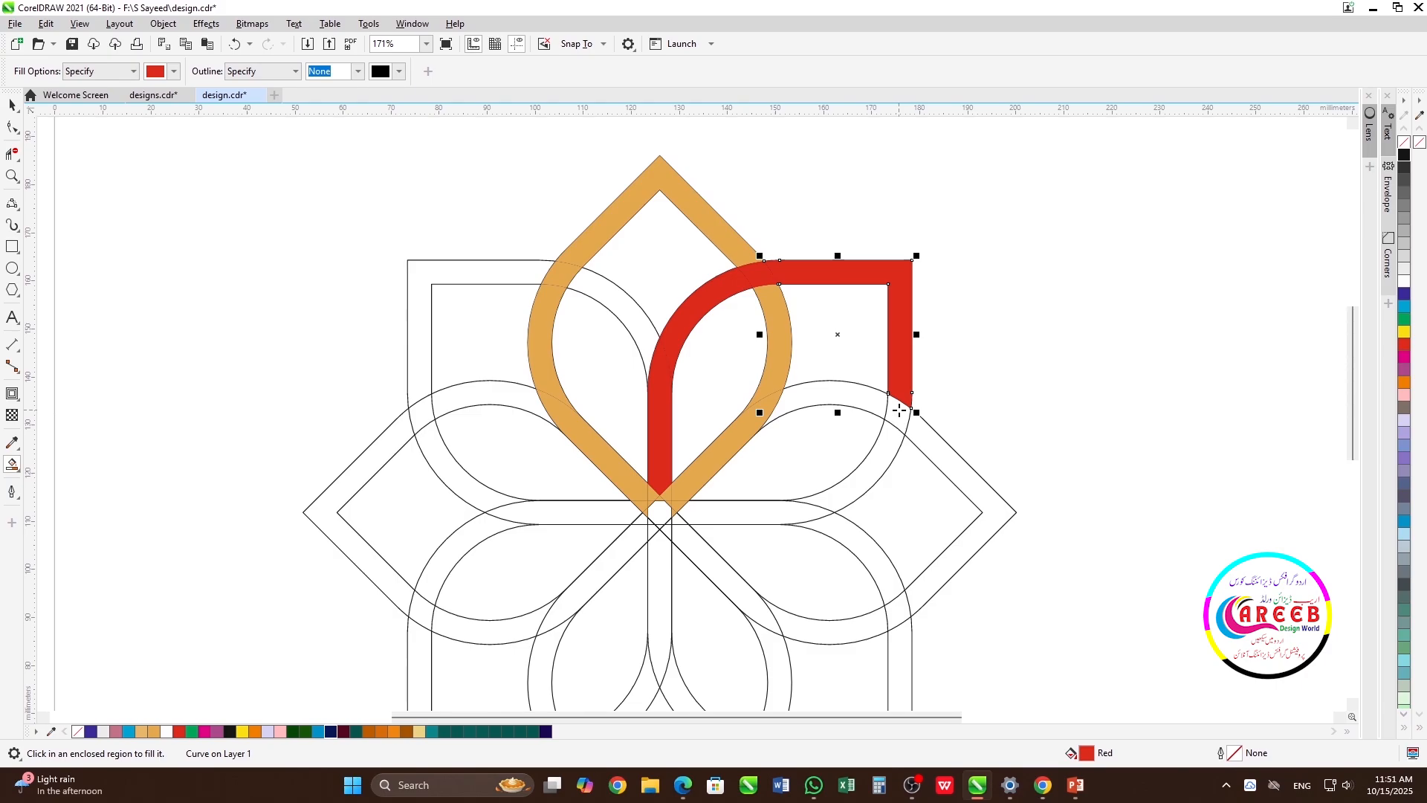
click(896, 422)
click(867, 467)
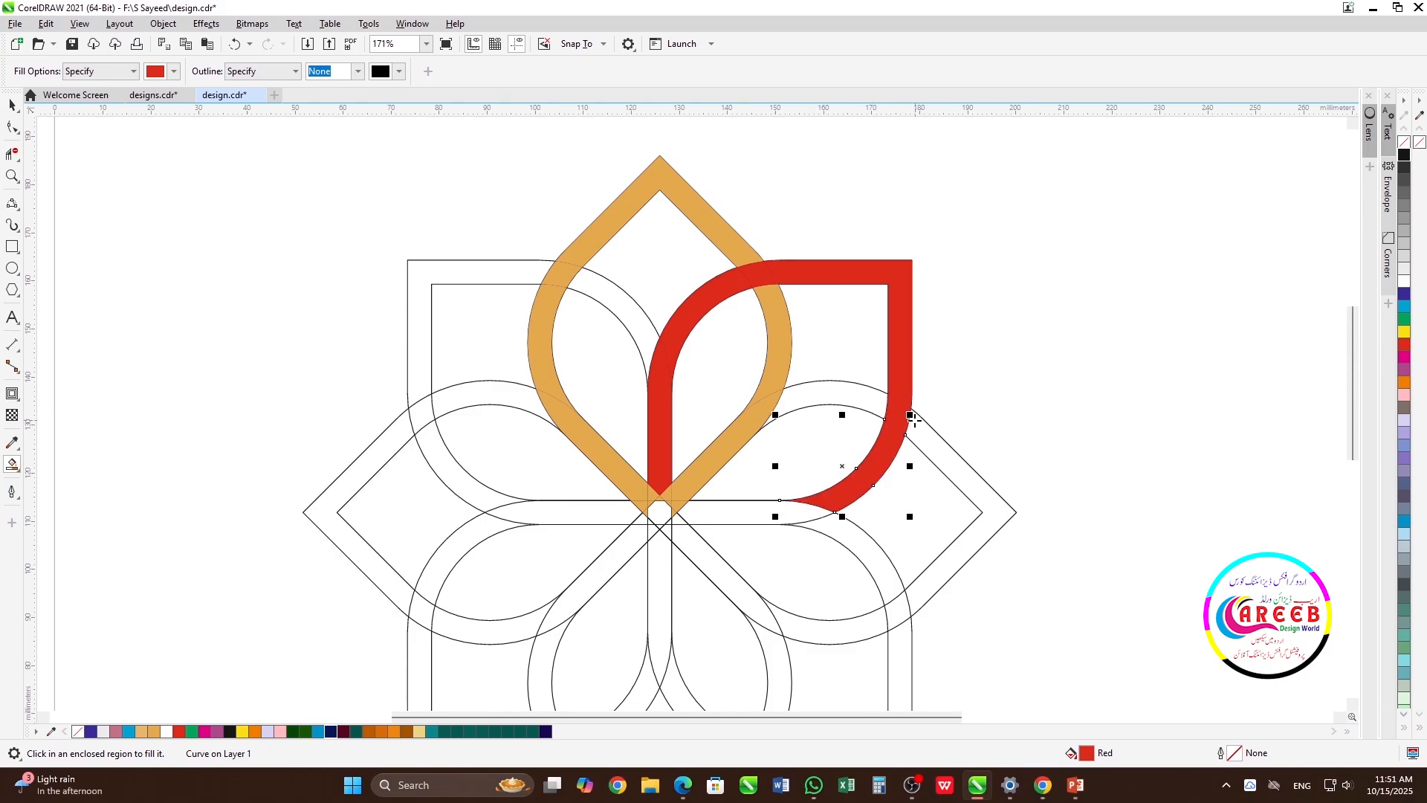
key(ctrl+z)
key(ctrl+z)
Smart-fill the red petal's lower-right curve and horizontal strand in Red, skipping the crossing where the right petal's band passes over
click(892, 437)
click(799, 513)
scroll(682, 515, up, 6)
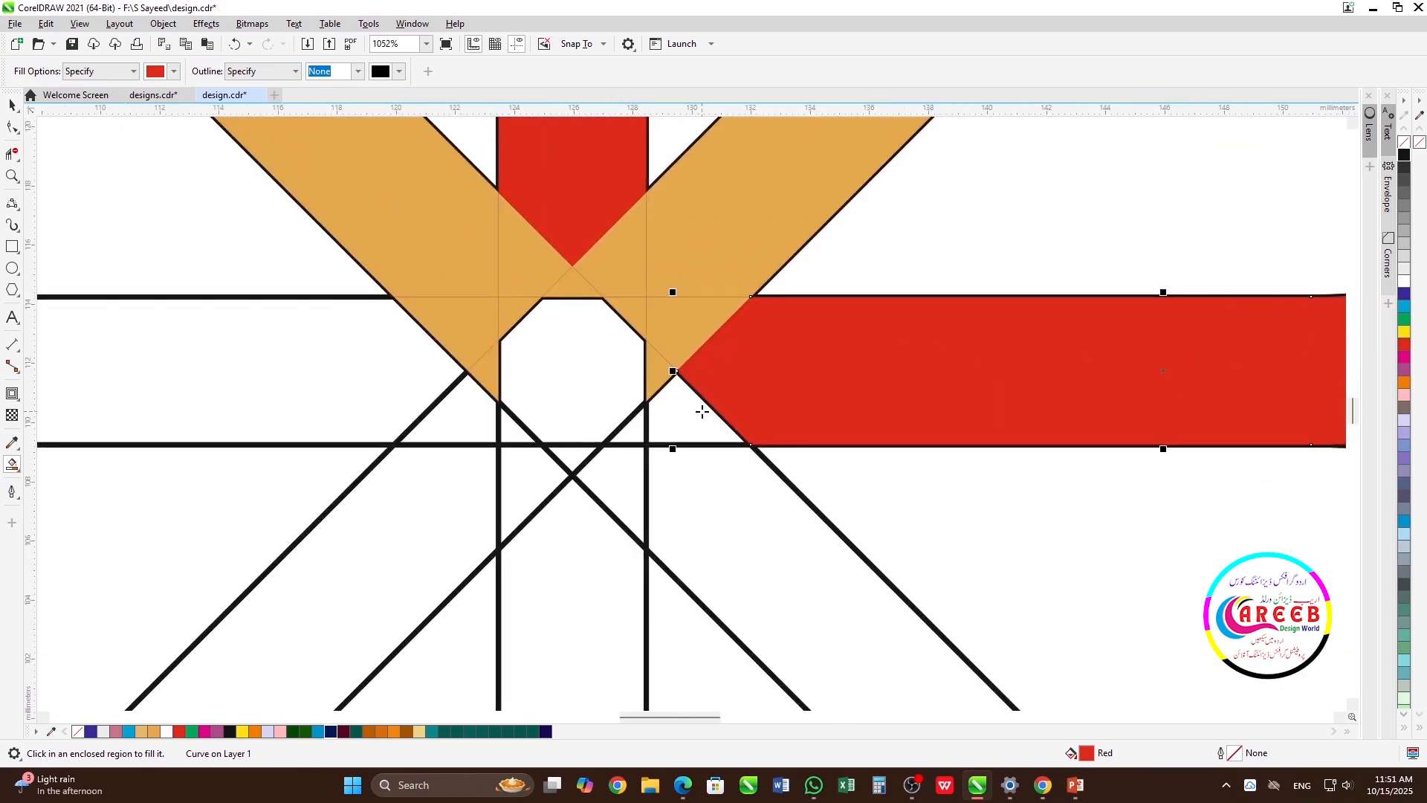
click(691, 329)
click(662, 368)
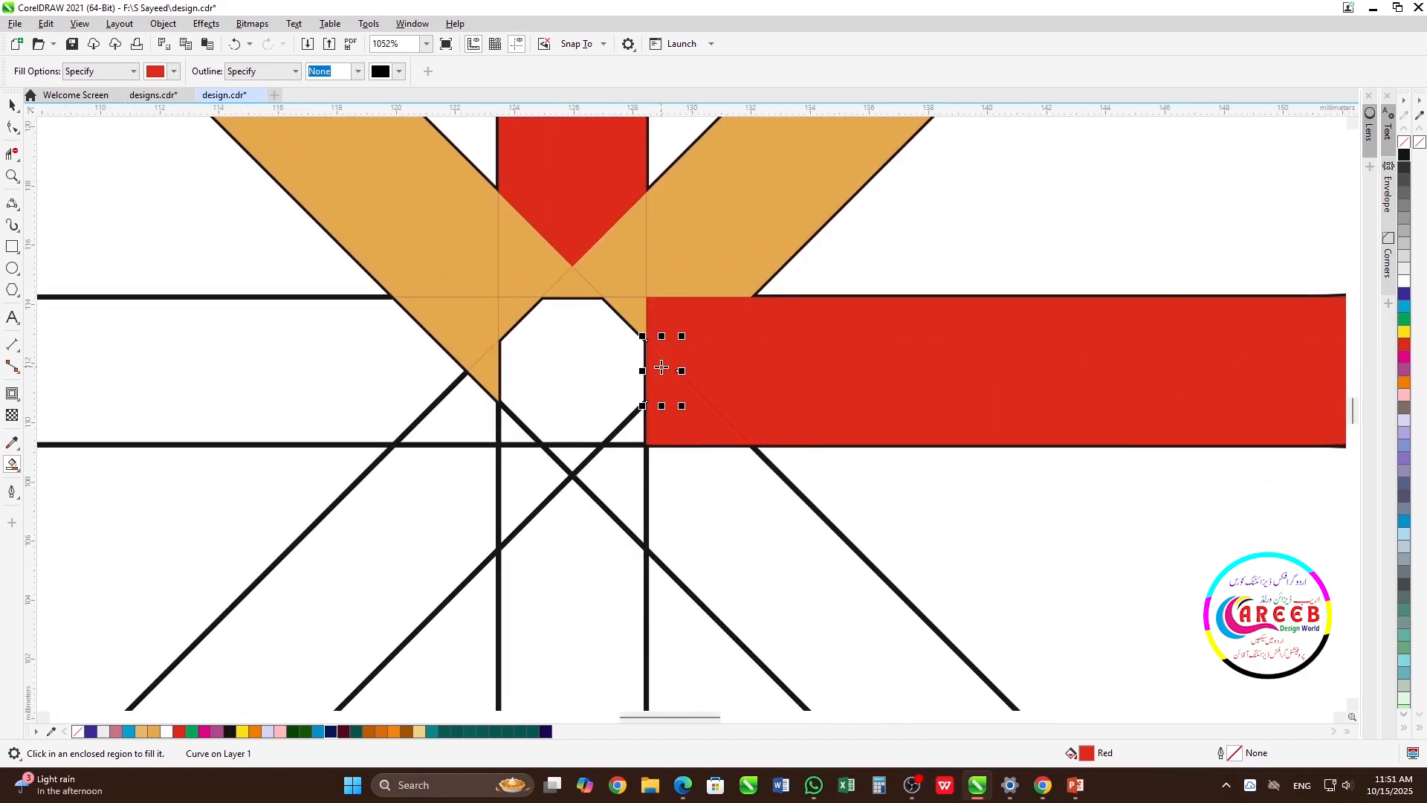
scroll(661, 368, down, 1)
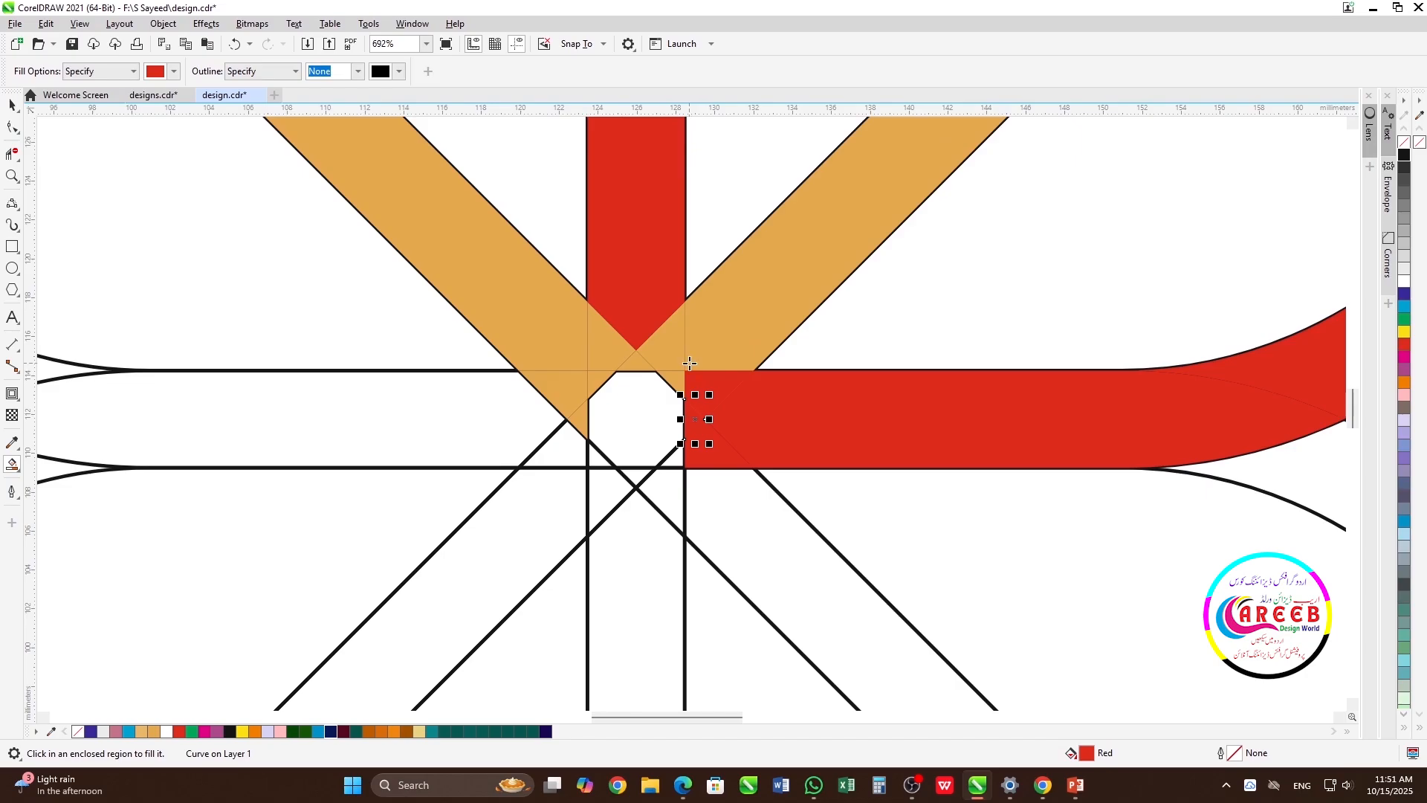
key(ctrl+z)
key(ctrl+z)
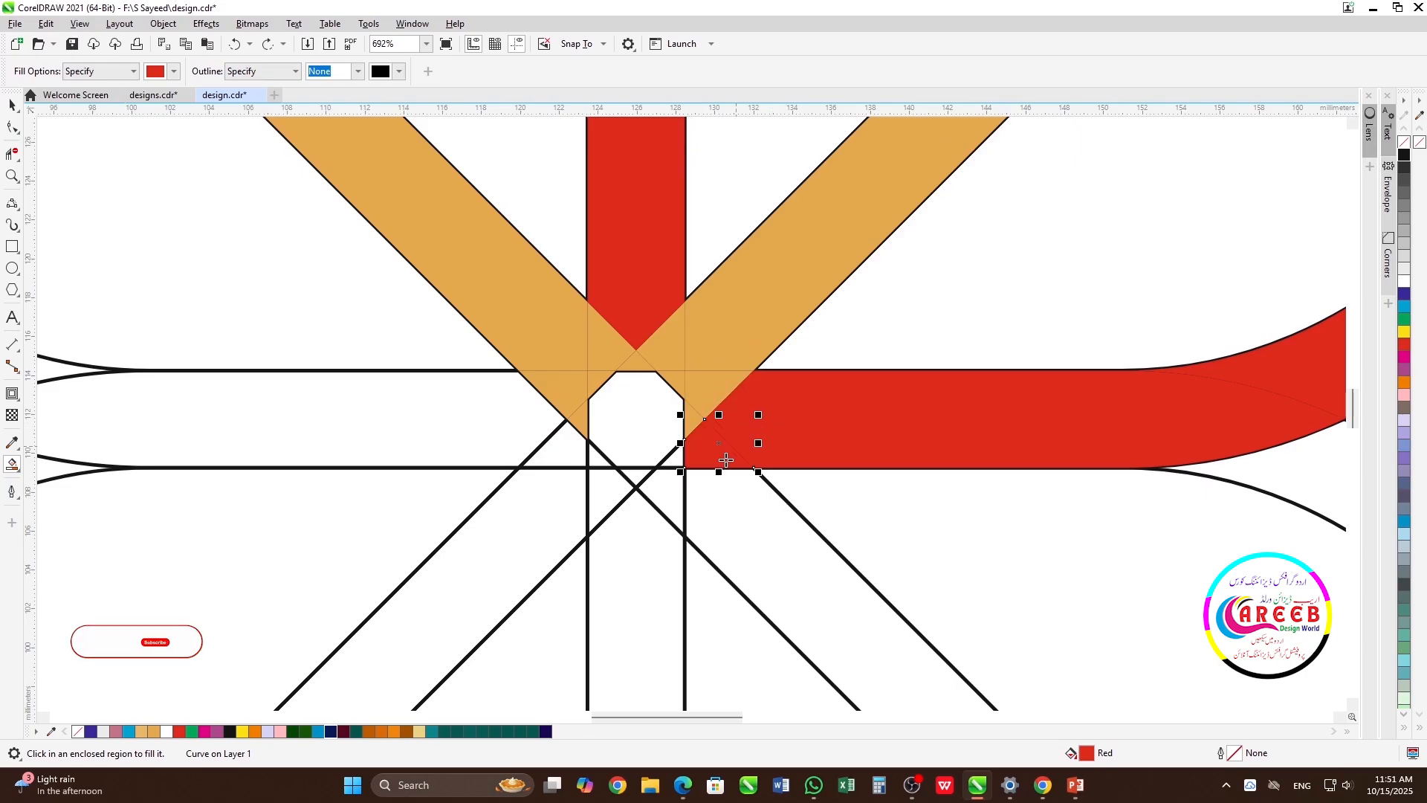
Smart-fill in Red the horizontal strand's small end at the centre and the vertical strand's continuation over the gold right strand
click(676, 464)
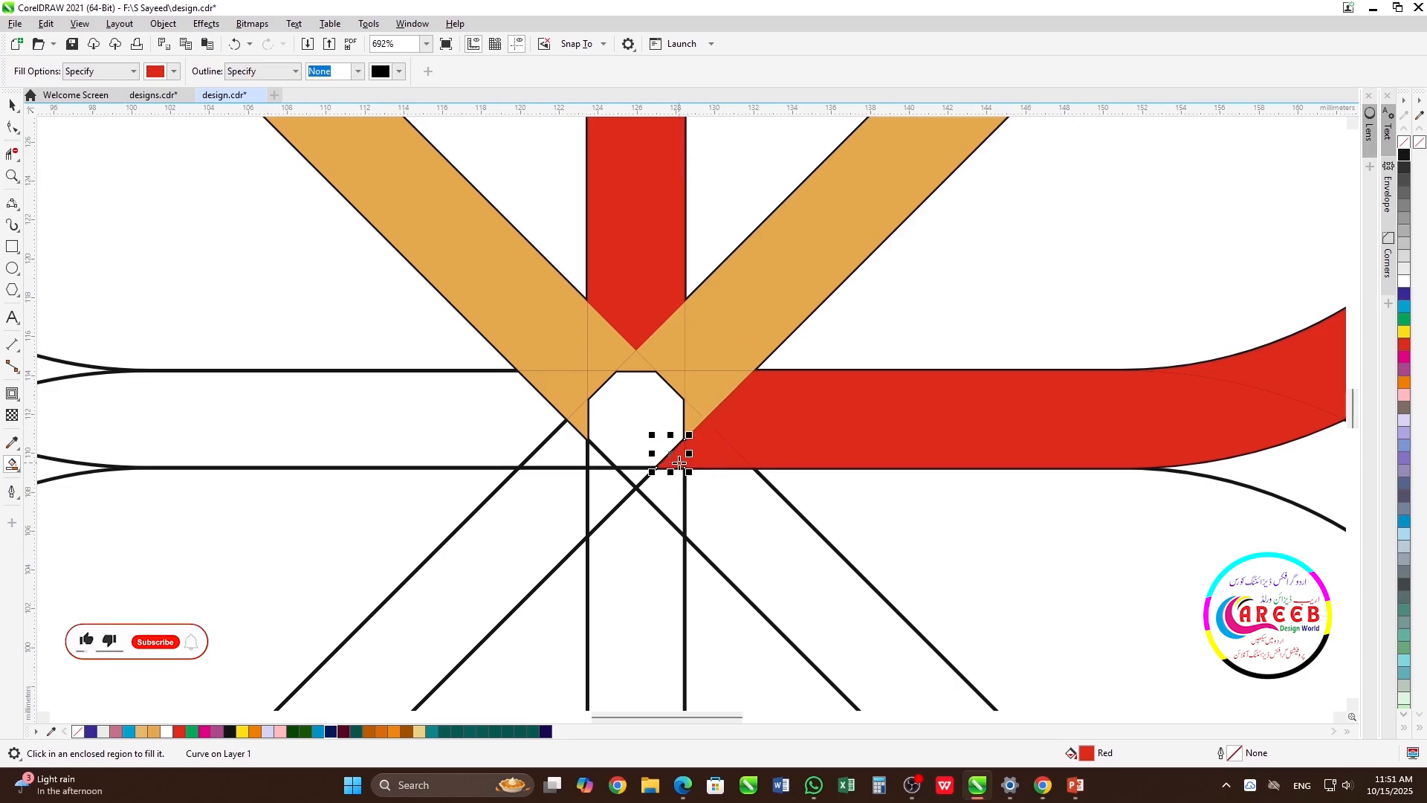
click(669, 339)
click(678, 381)
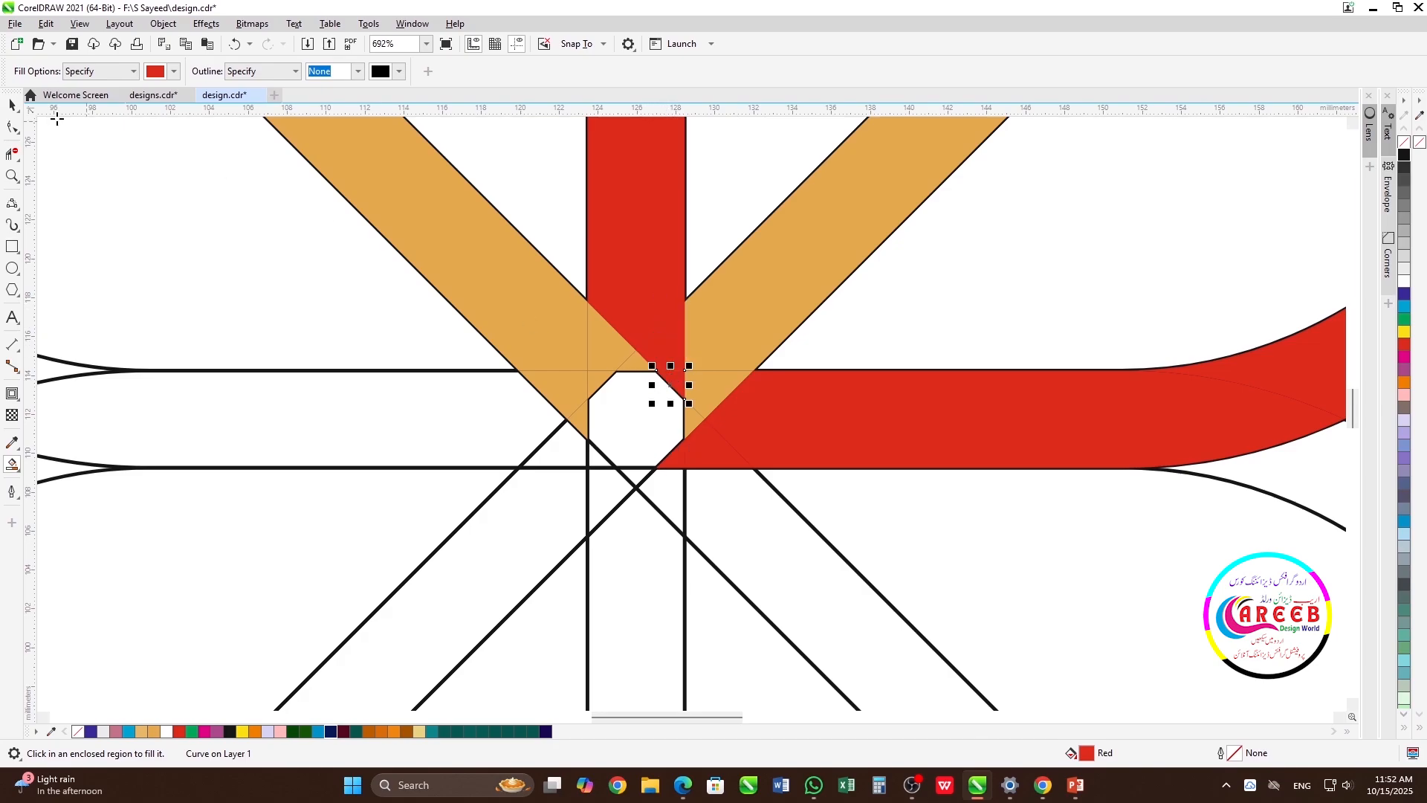
Delete the two small gold regions at the lower end of the gold petal's left strand near the flower's centre
click(12, 105)
click(583, 420)
key(Delete)
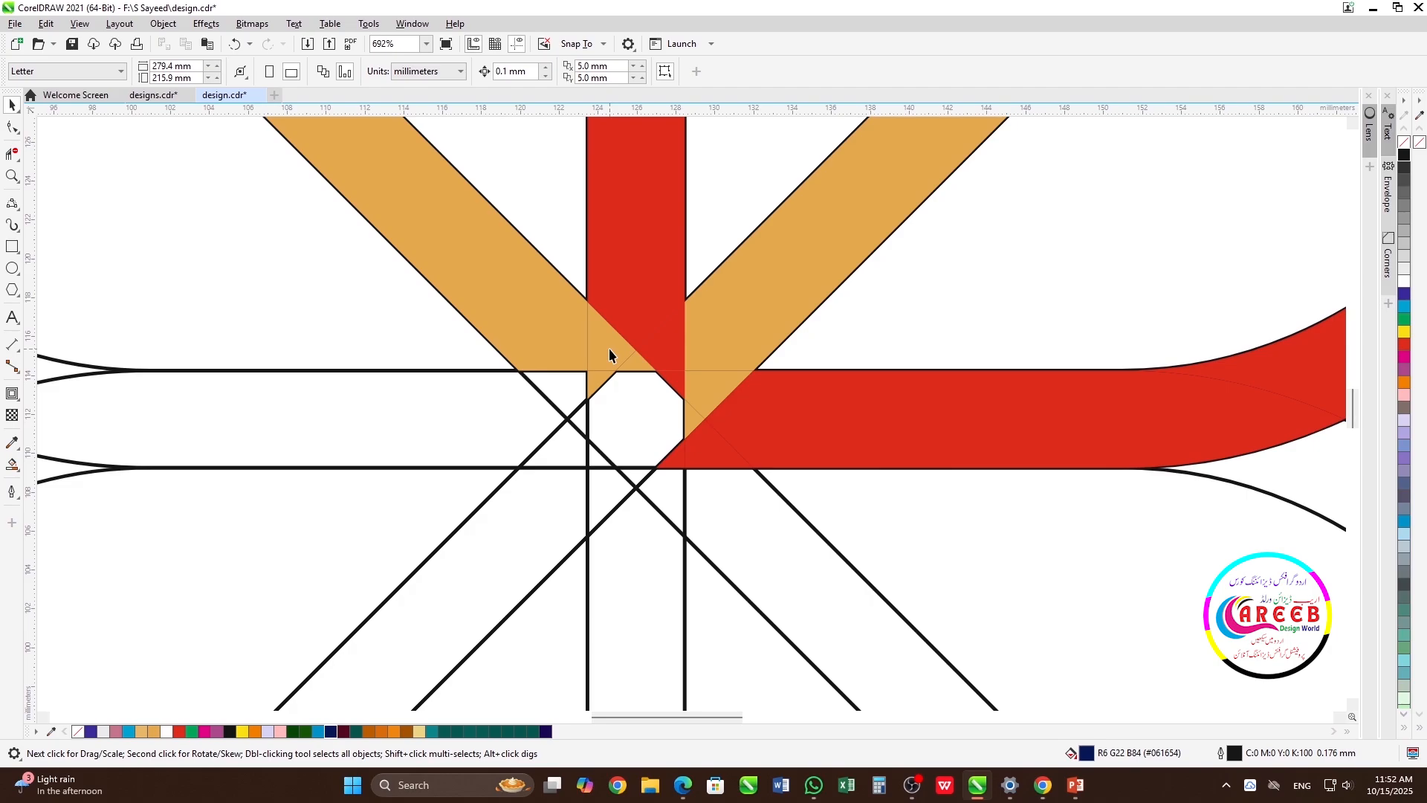
click(596, 383)
key(Delete)
Weld the small gold pieces at the centre to the gold petal's left strand
click(636, 362)
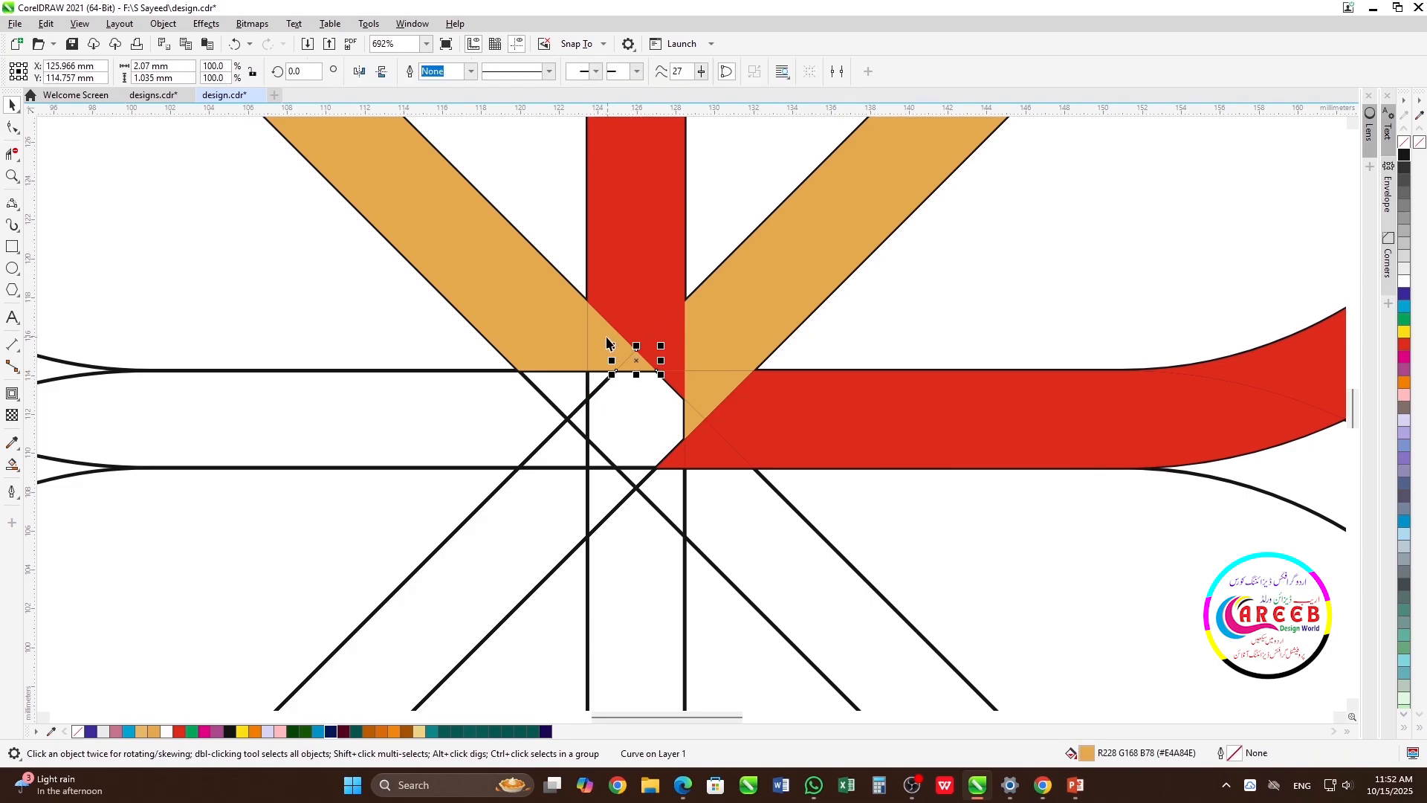
shift+click(559, 336)
scroll(559, 335, down, 2)
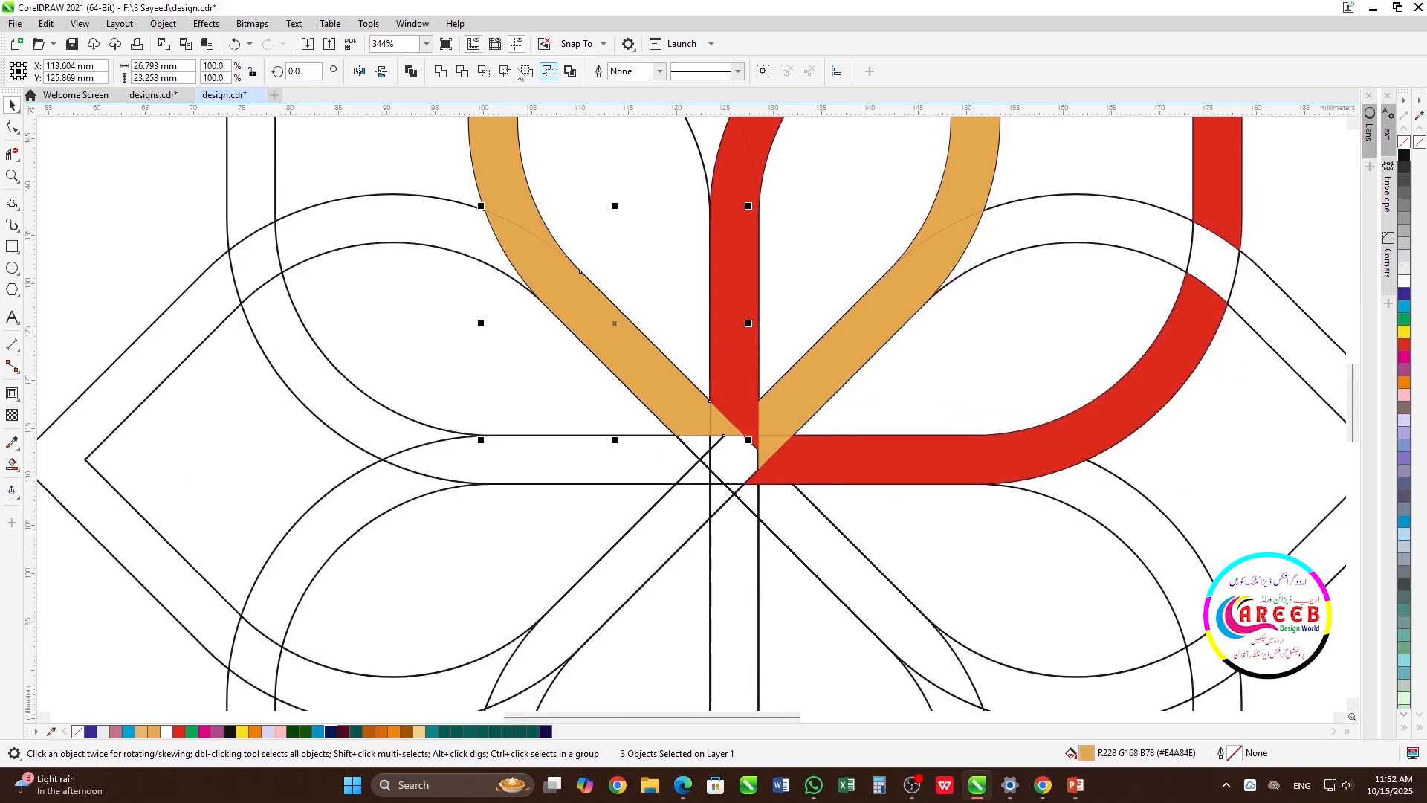
click(440, 70)
Weld the two small red pieces at the centre to the red petal's vertical strand
scroll(691, 415, up, 2)
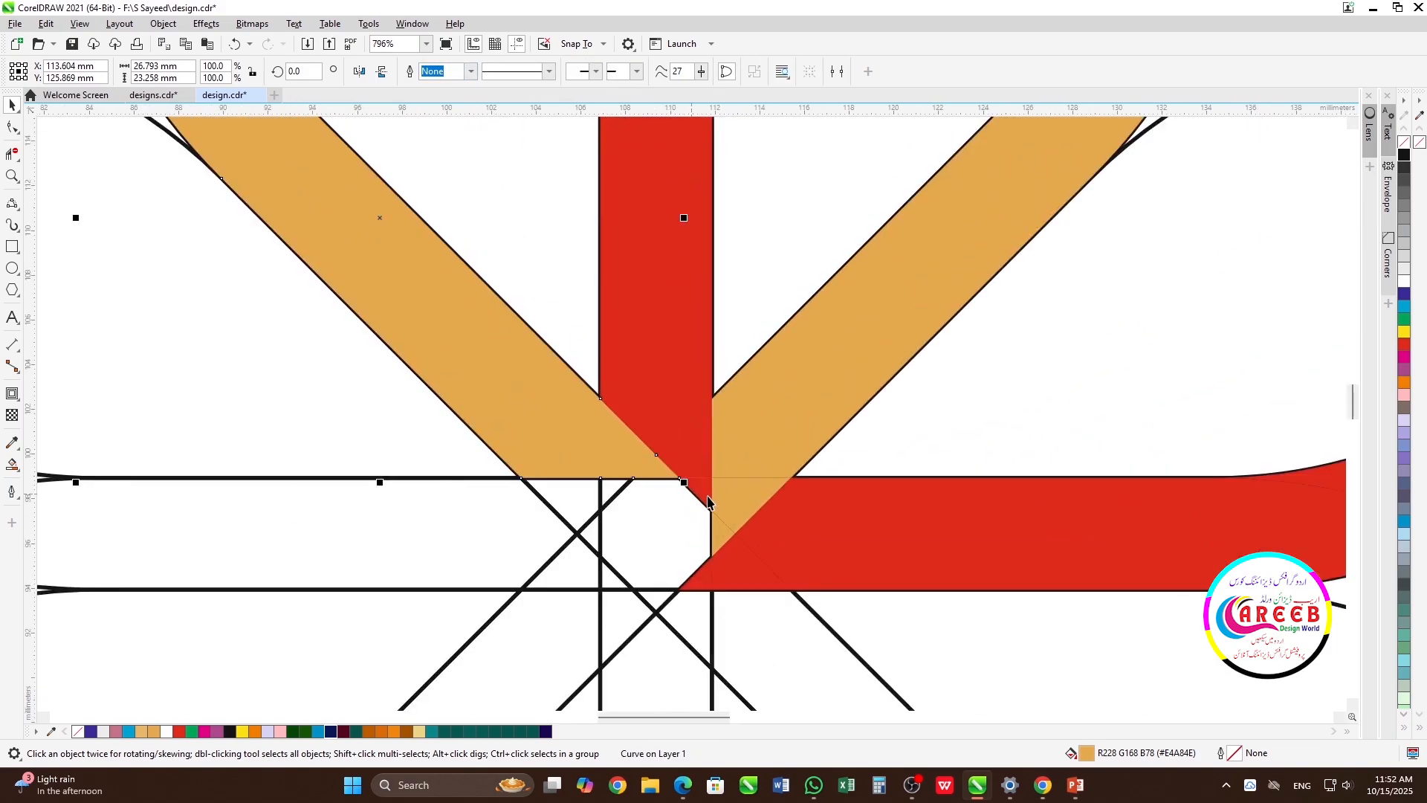
click(701, 489)
shift+click(693, 440)
shift+click(656, 352)
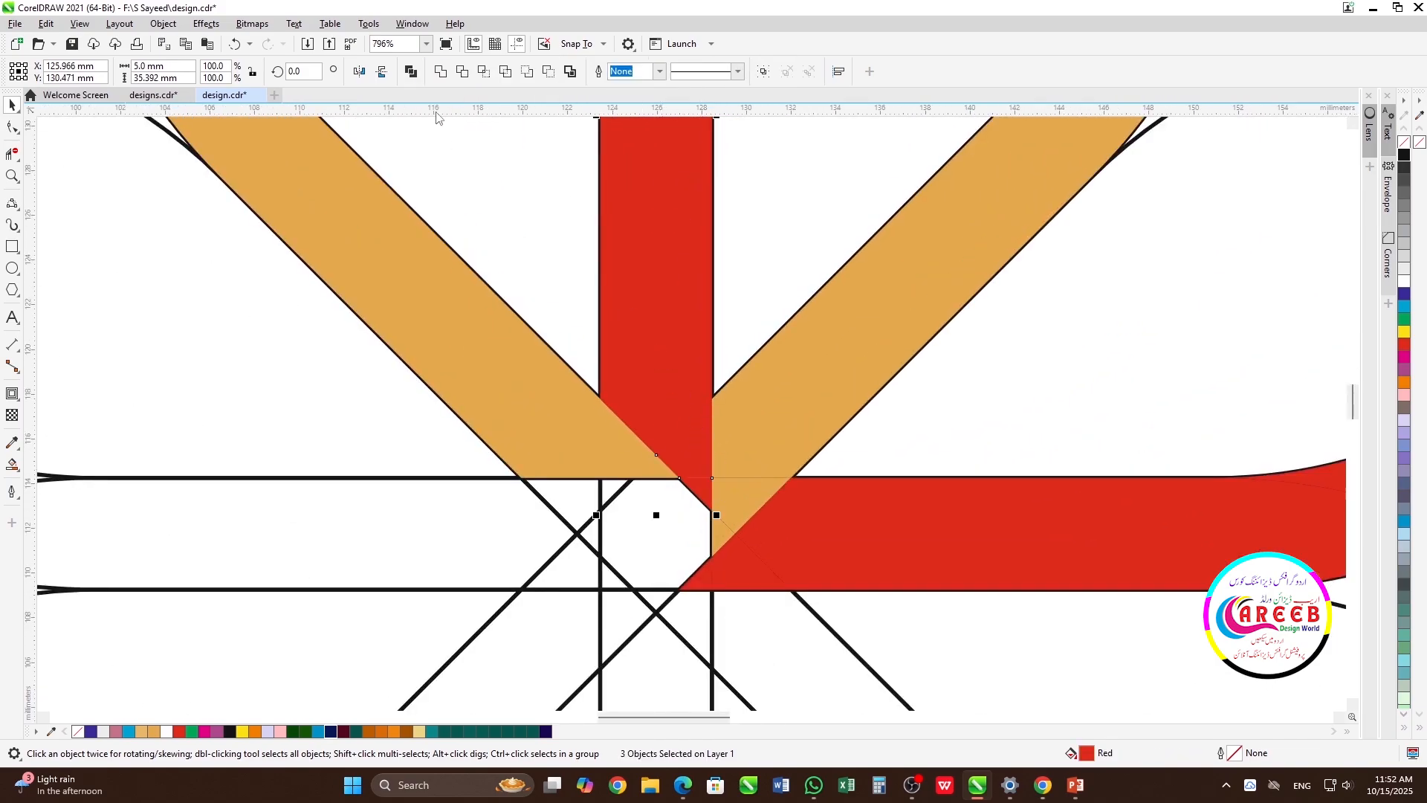
click(442, 71)
Weld the small gold pieces at the centre to the gold petal's right strand
click(722, 540)
shift+click(758, 496)
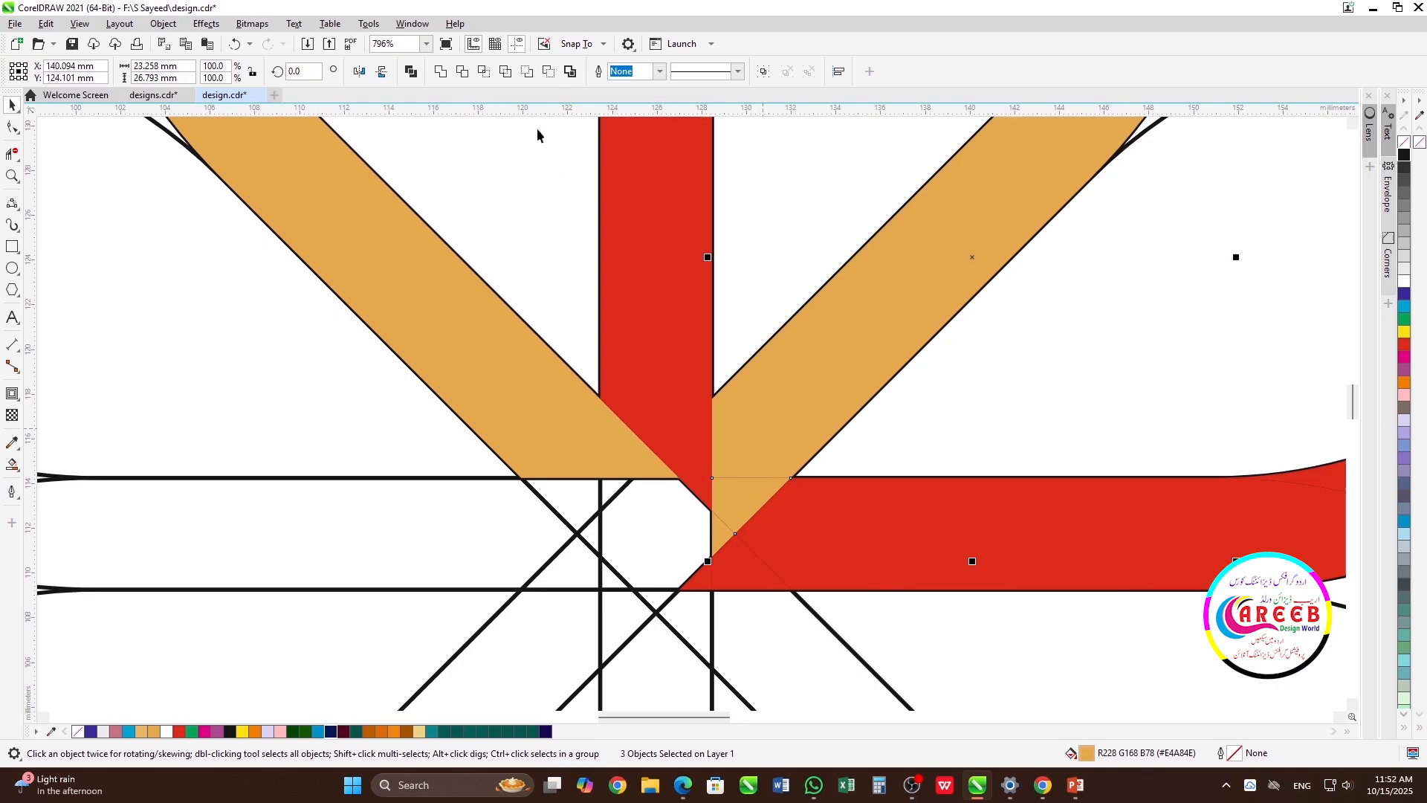
click(442, 72)
Weld the small red pieces at the centre to the red petal's horizontal strand
click(706, 580)
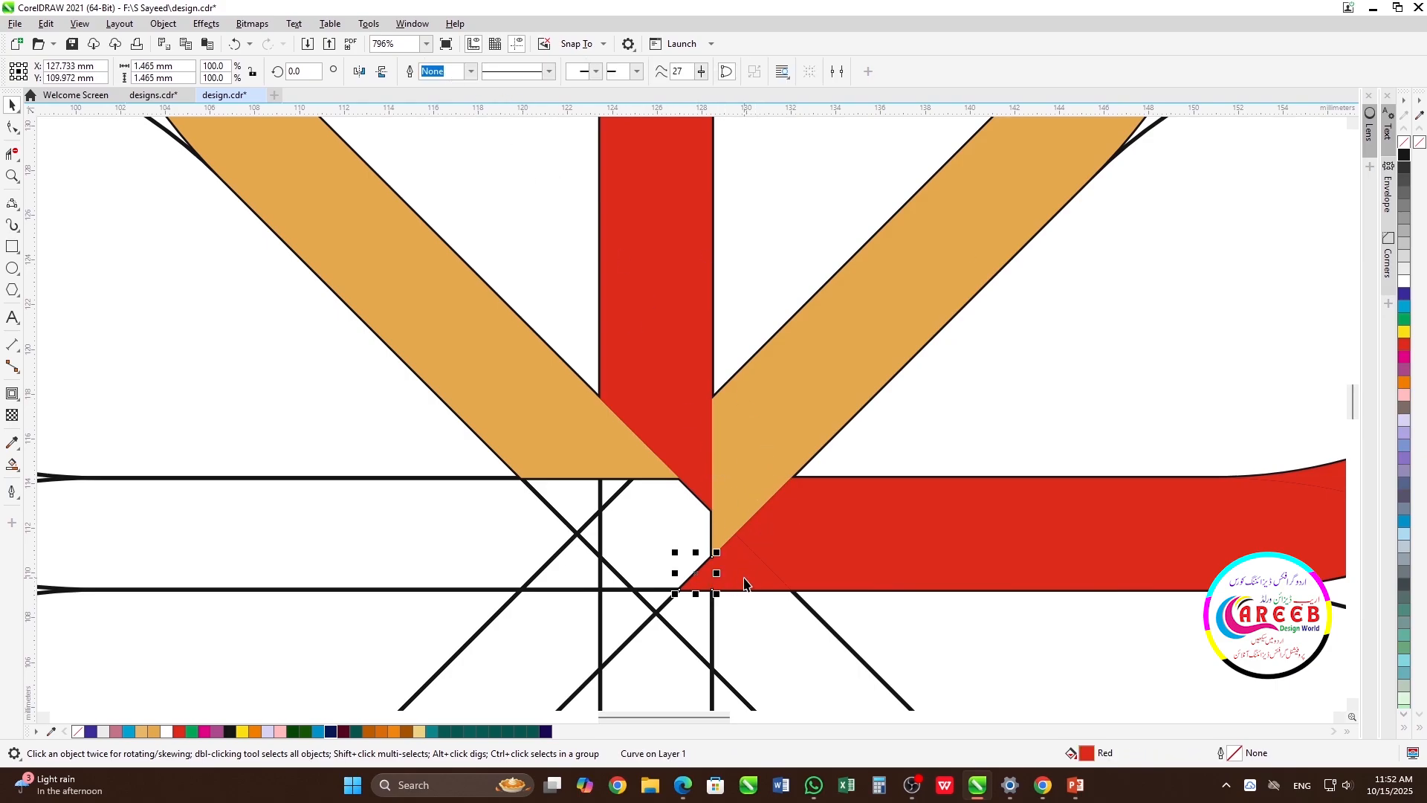
shift+click(759, 557)
shift+click(800, 524)
click(441, 71)
Select all segments of the red petal's band, including the curves, corner and both strands, and weld them into one object
scroll(685, 365, down, 5)
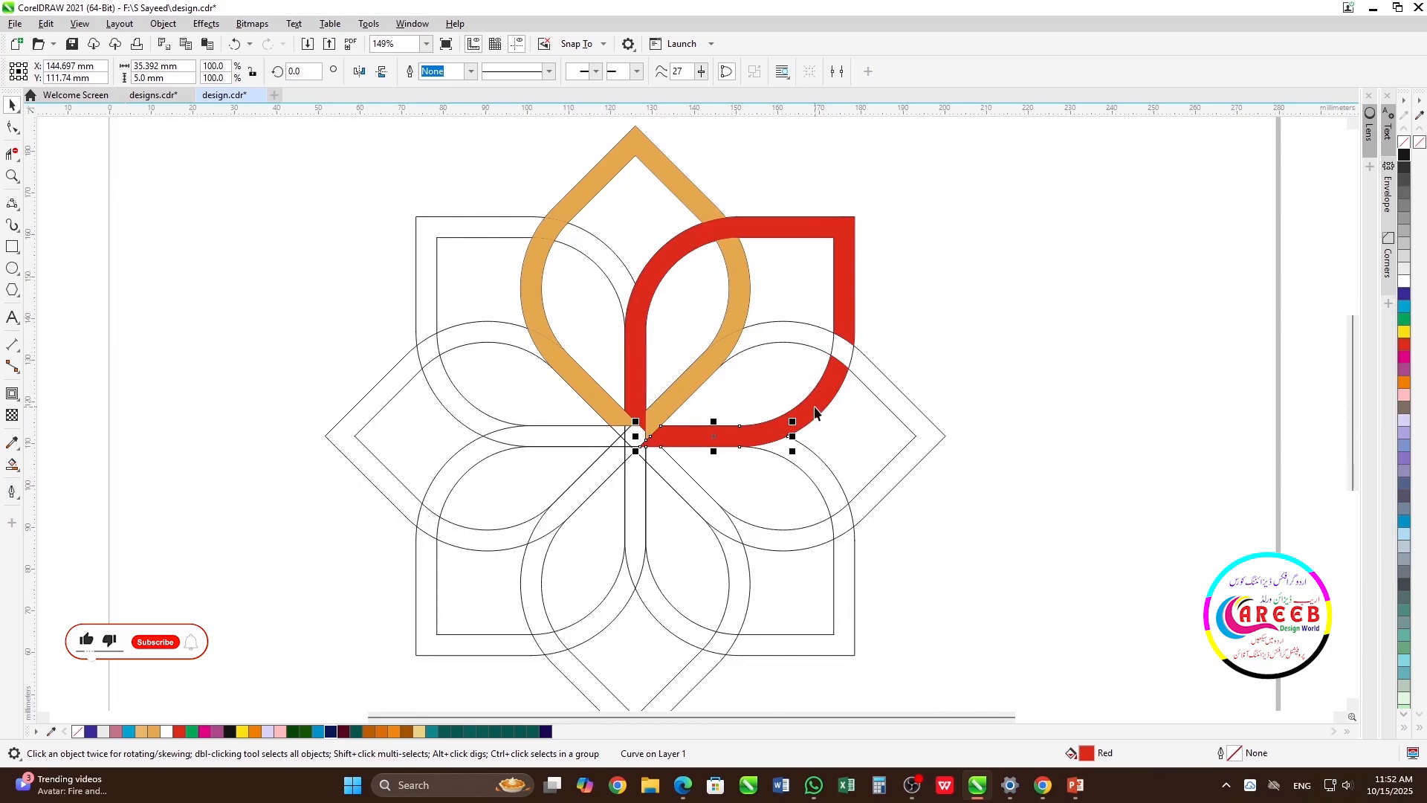
shift+click(816, 408)
shift+click(852, 308)
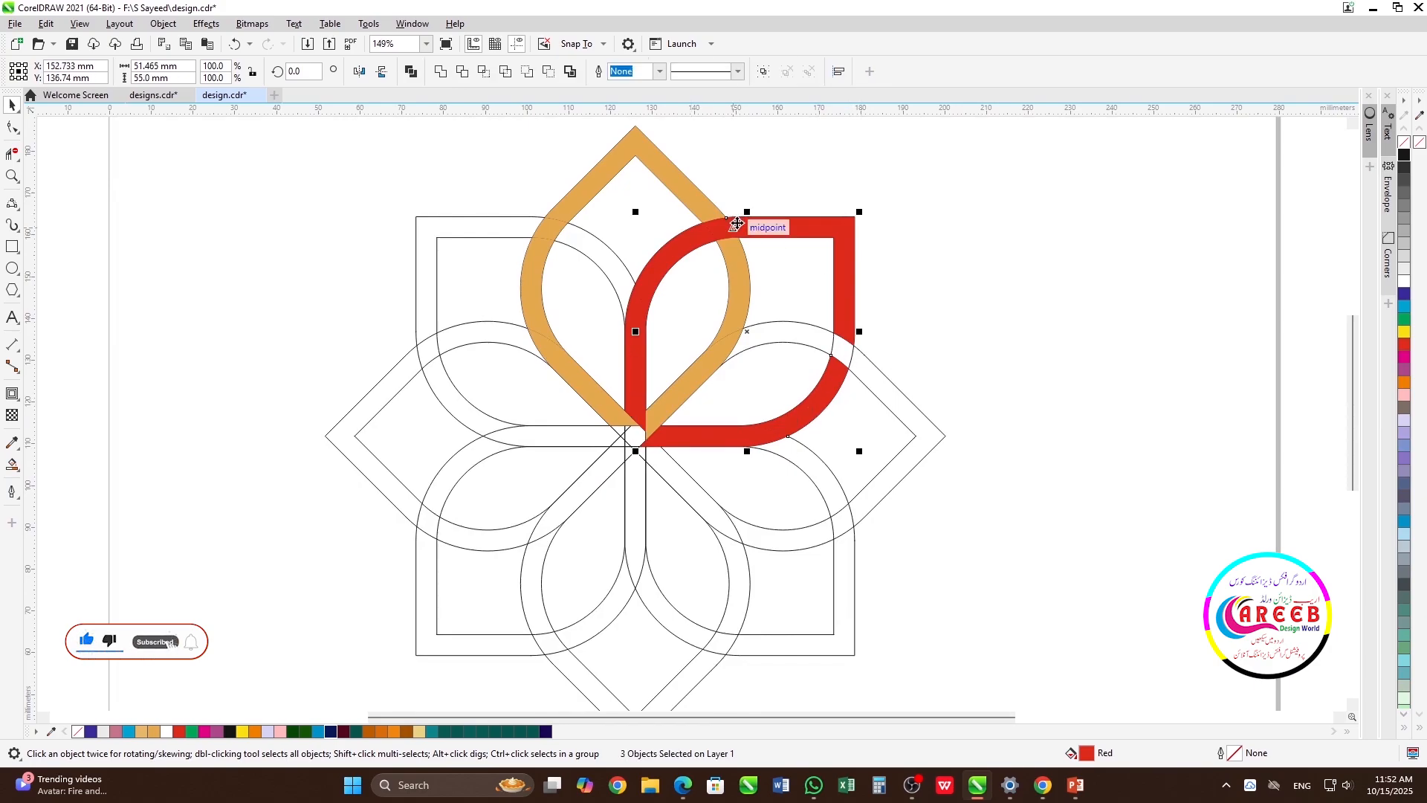
shift+click(685, 256)
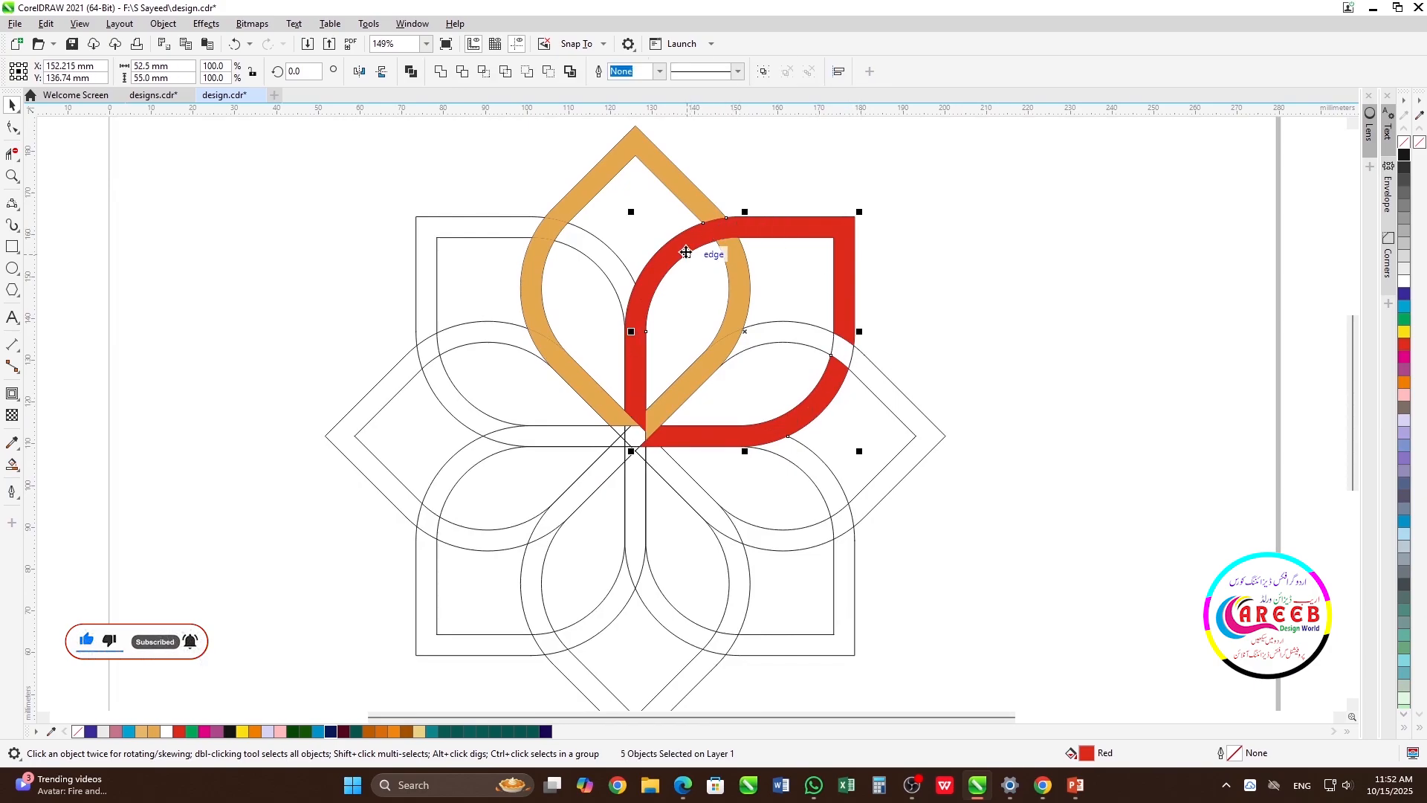
drag(686, 256, 1049, 249)
key(ctrl+z)
shift+click(632, 372)
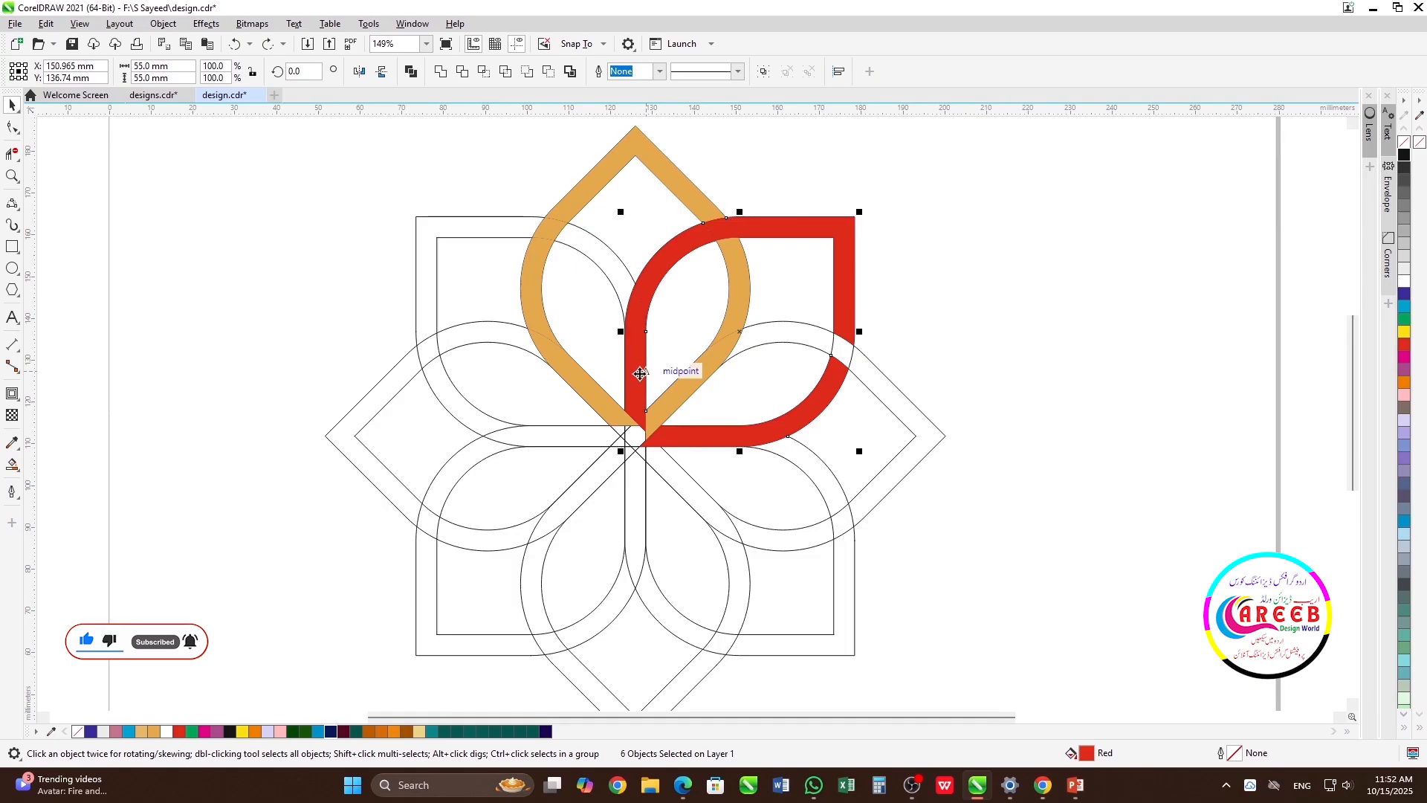
click(441, 70)
Select all segments of the gold top petal's band and weld them into one object
click(1008, 218)
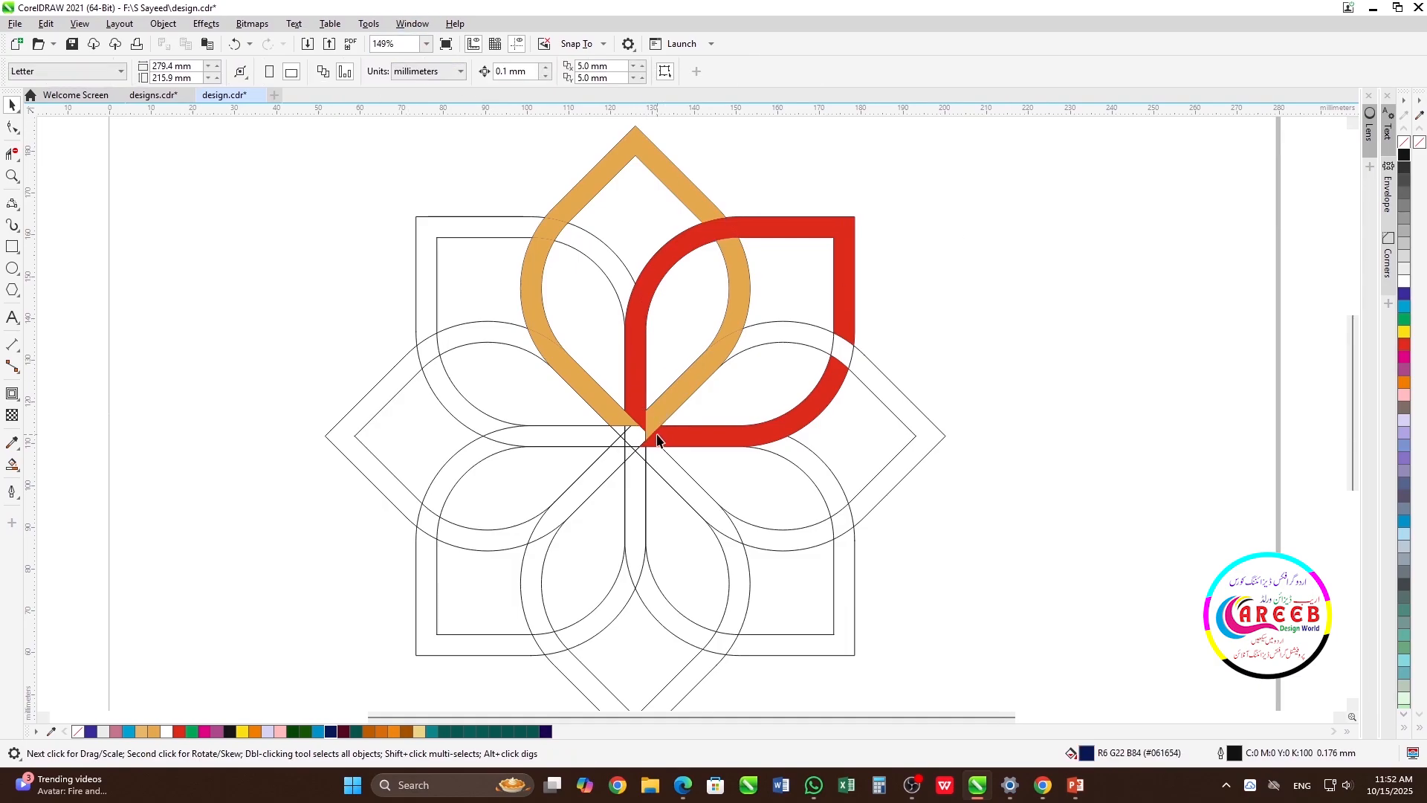
click(663, 416)
shift+click(738, 289)
shift+click(689, 197)
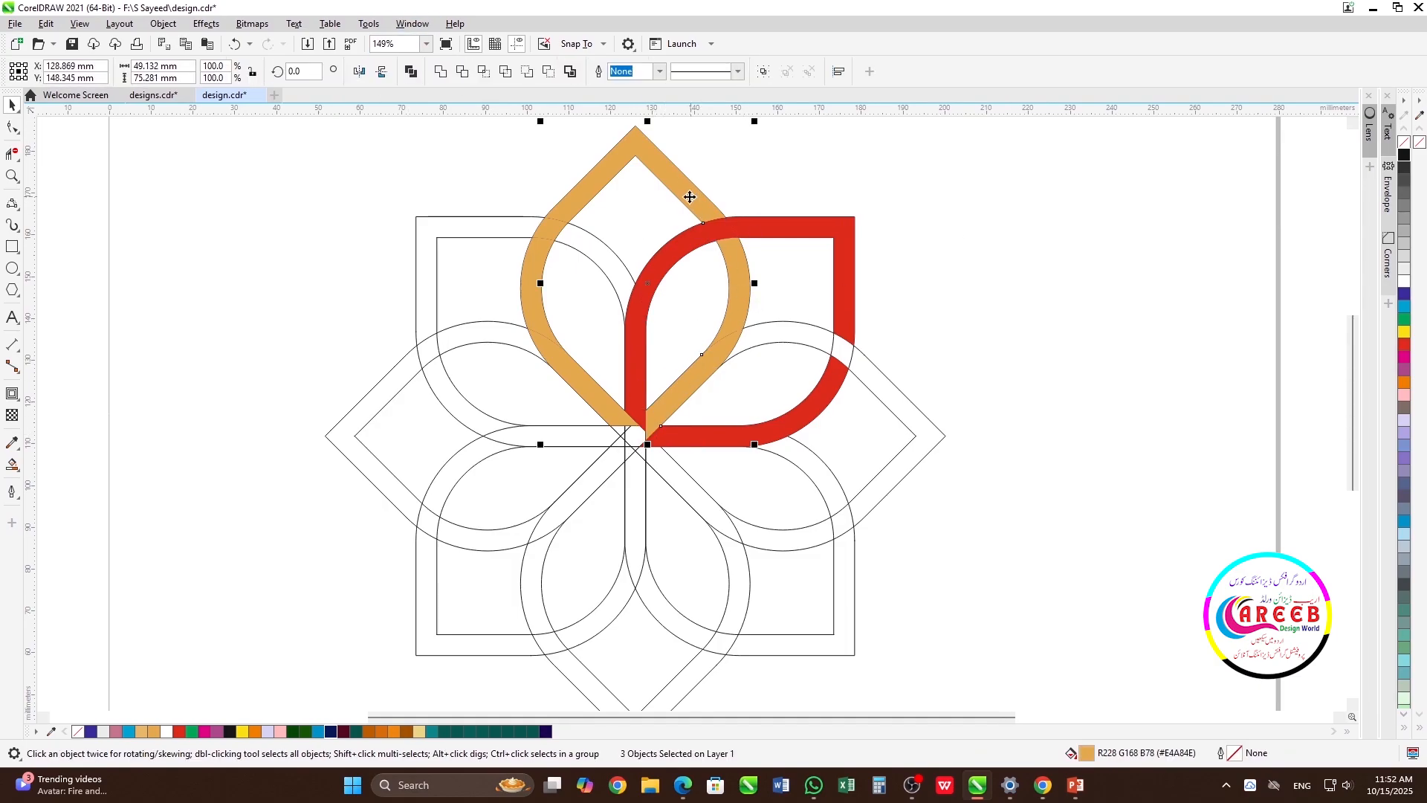
shift+click(554, 355)
click(441, 72)
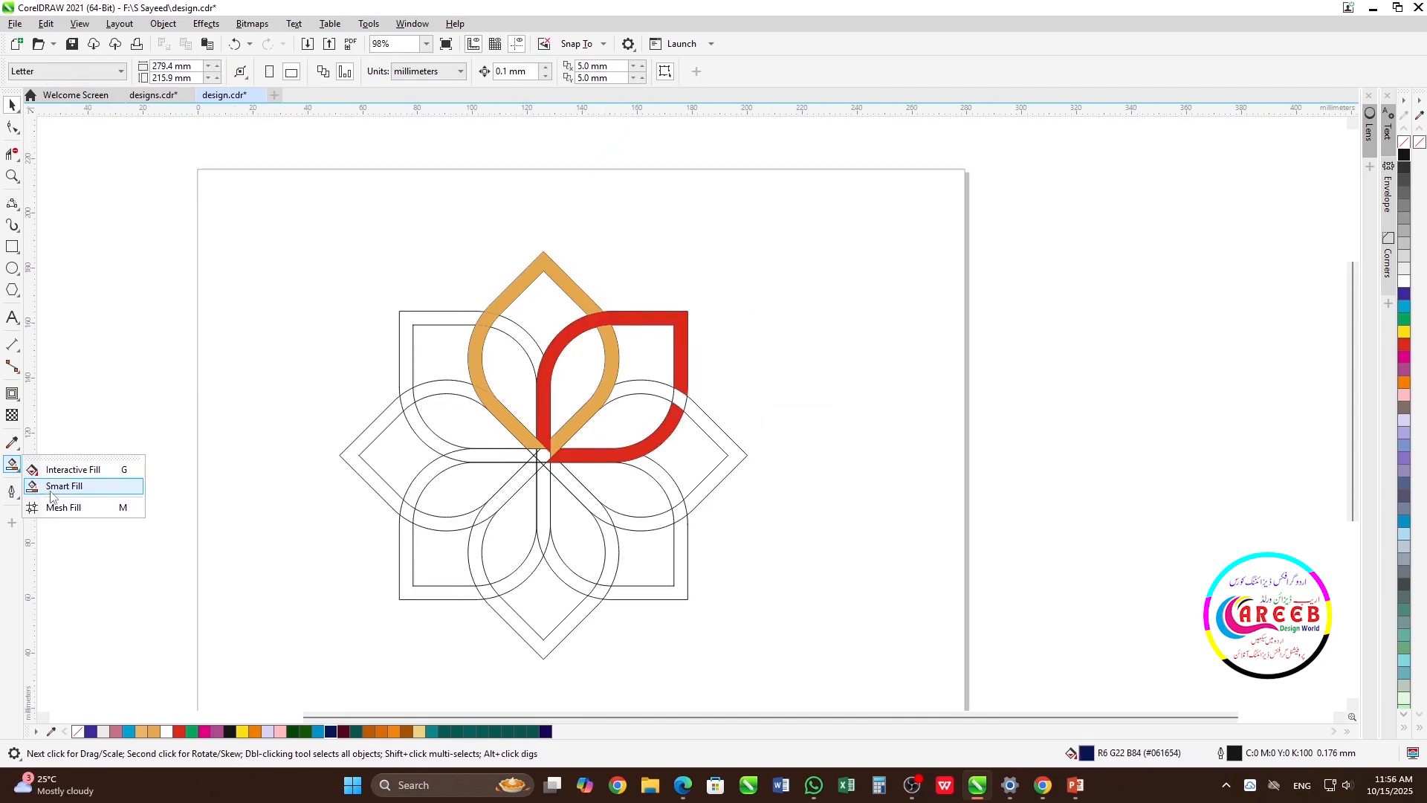
Smart-fill in Red the open crossing on the red petal's right side, then leave Smart Fill
click(55, 483)
click(678, 397)
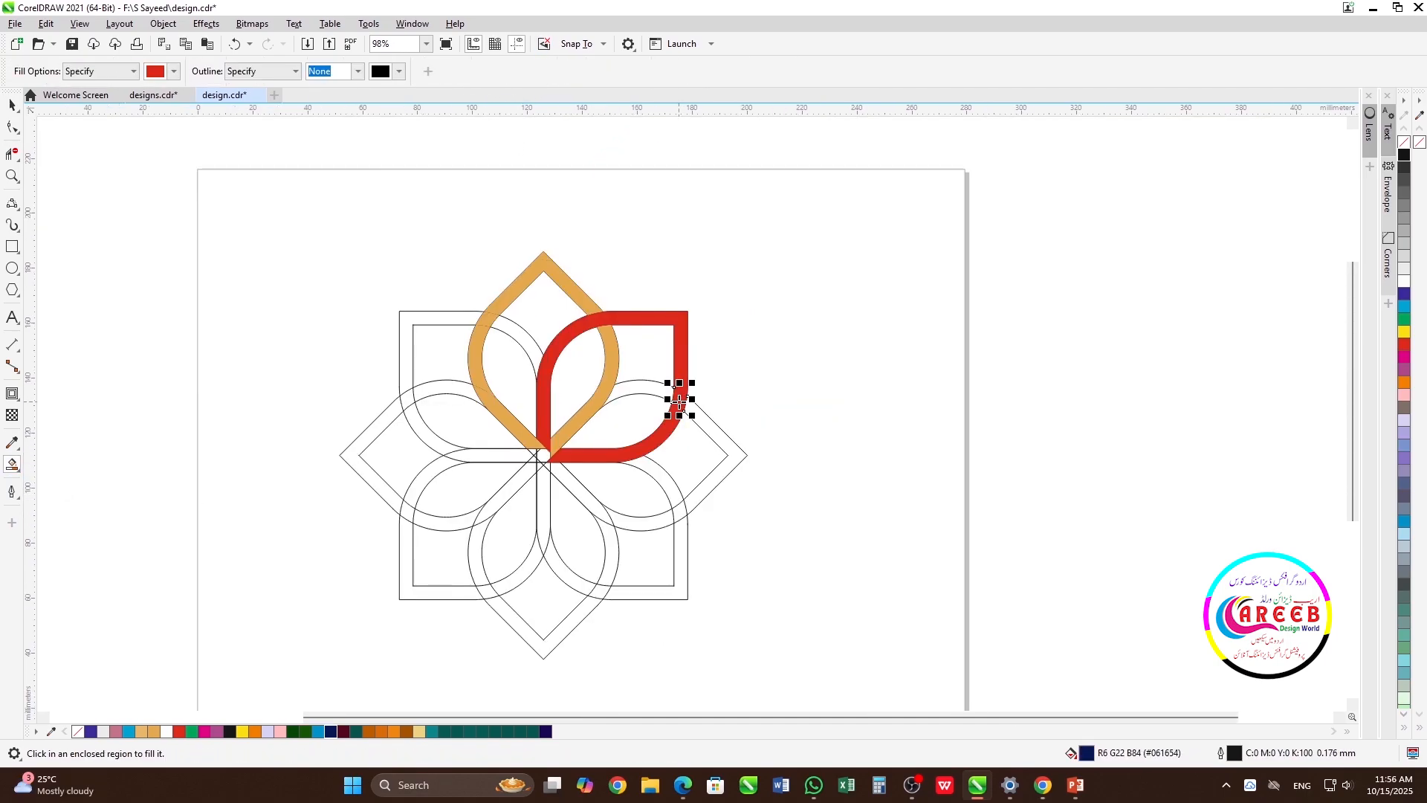
key(space)
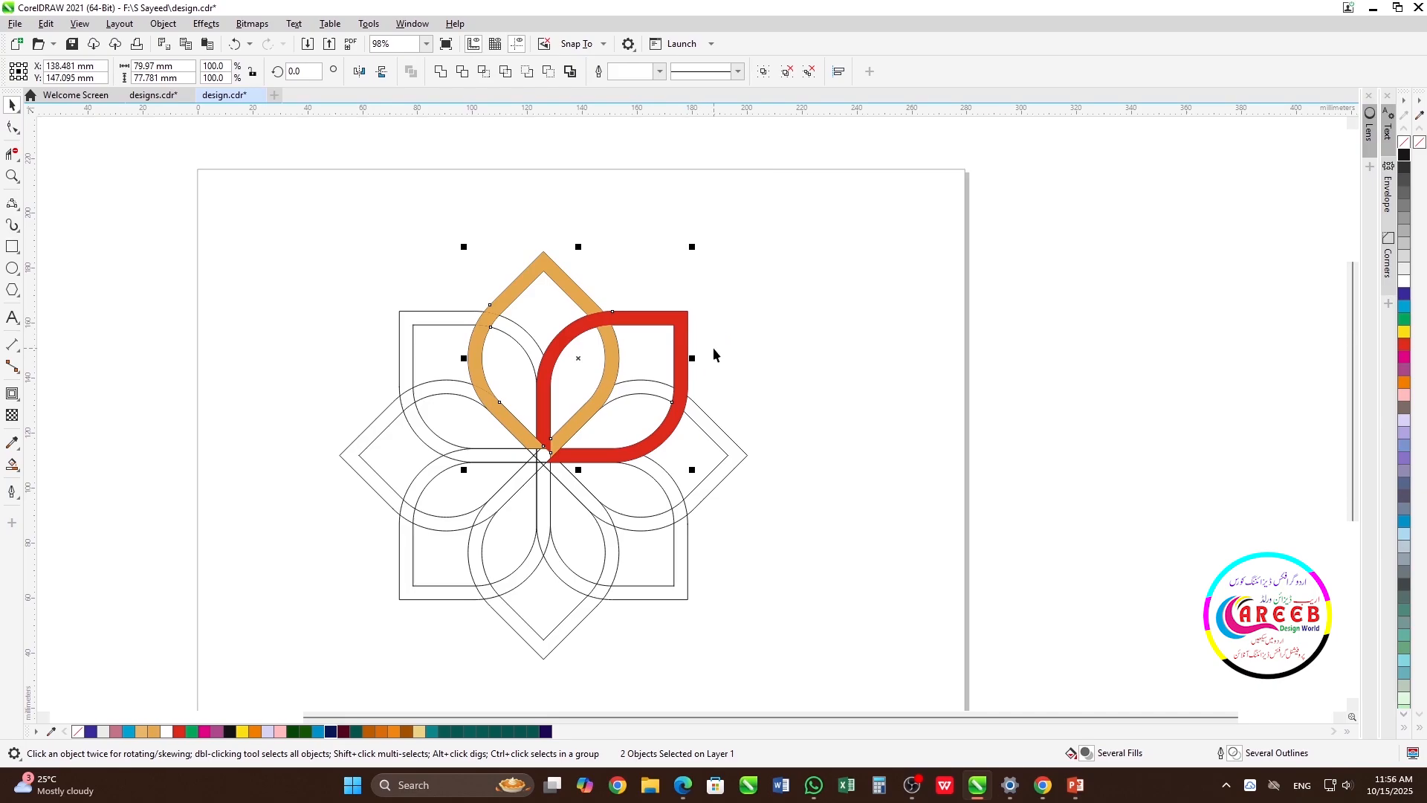
Group the flower's pieces and centre the flower on the page
key(ctrl+g)
click(959, 496)
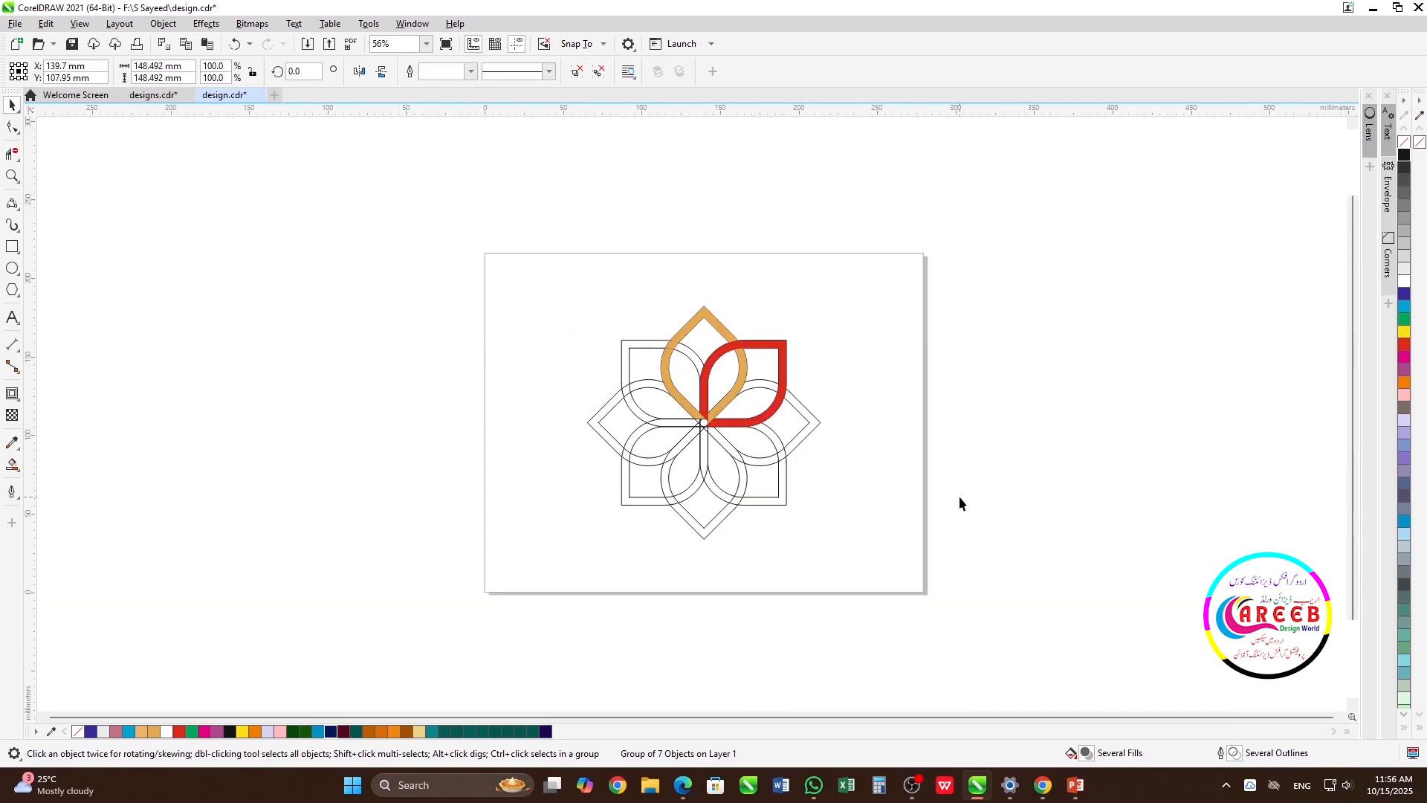
Draw a circle about 3.1 mm in diameter and centre it on the page, inside the flower's central opening
scroll(841, 423, up, 1)
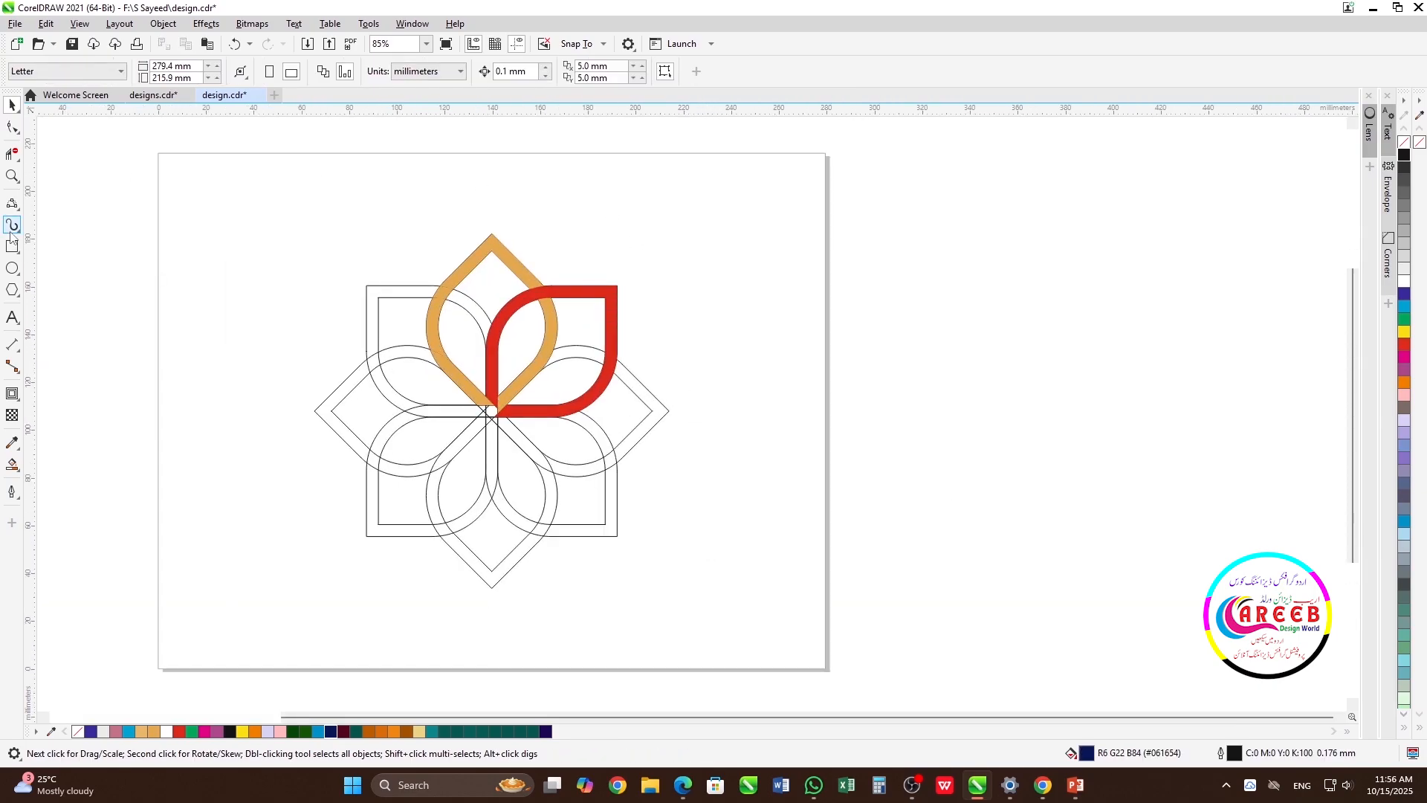
click(12, 268)
drag(216, 297, 223, 305)
key(space)
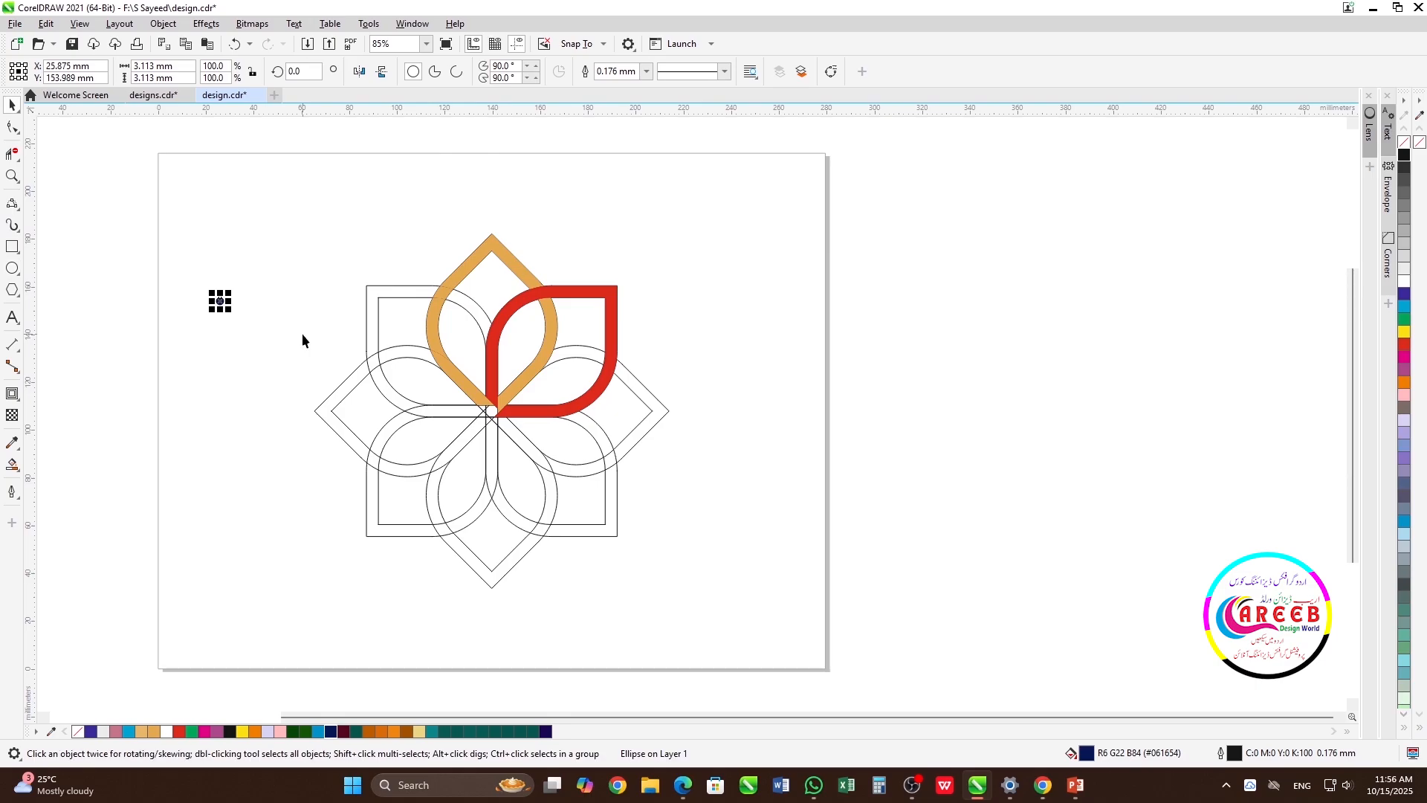
key(p)
Shrink the central circle to about 2.8 mm in diameter and remove its fill
scroll(498, 407, up, 8)
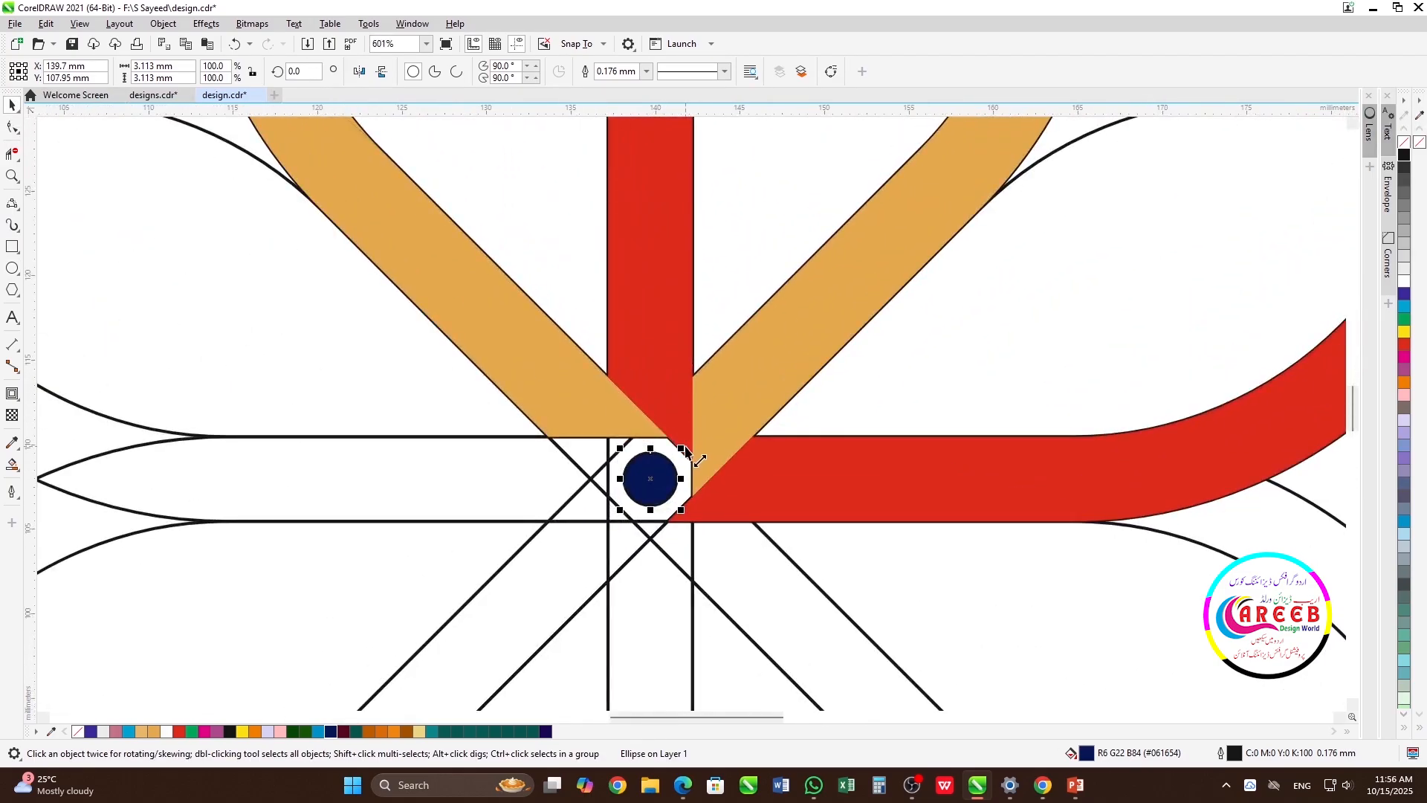
drag(687, 450, 683, 453)
click(1404, 142)
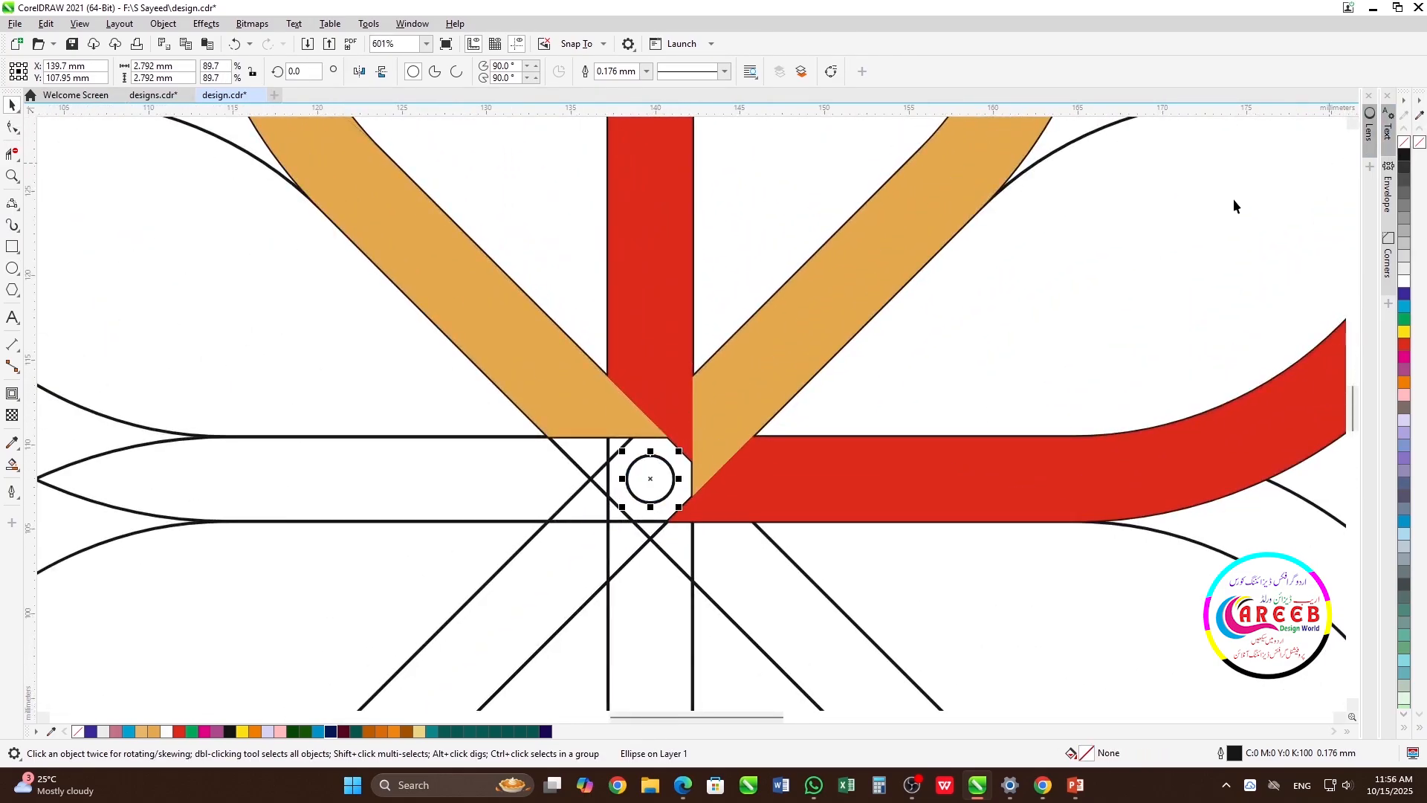
Ungroup the flower into its separate petals and clear the selection
scroll(691, 412, down, 8)
click(757, 363)
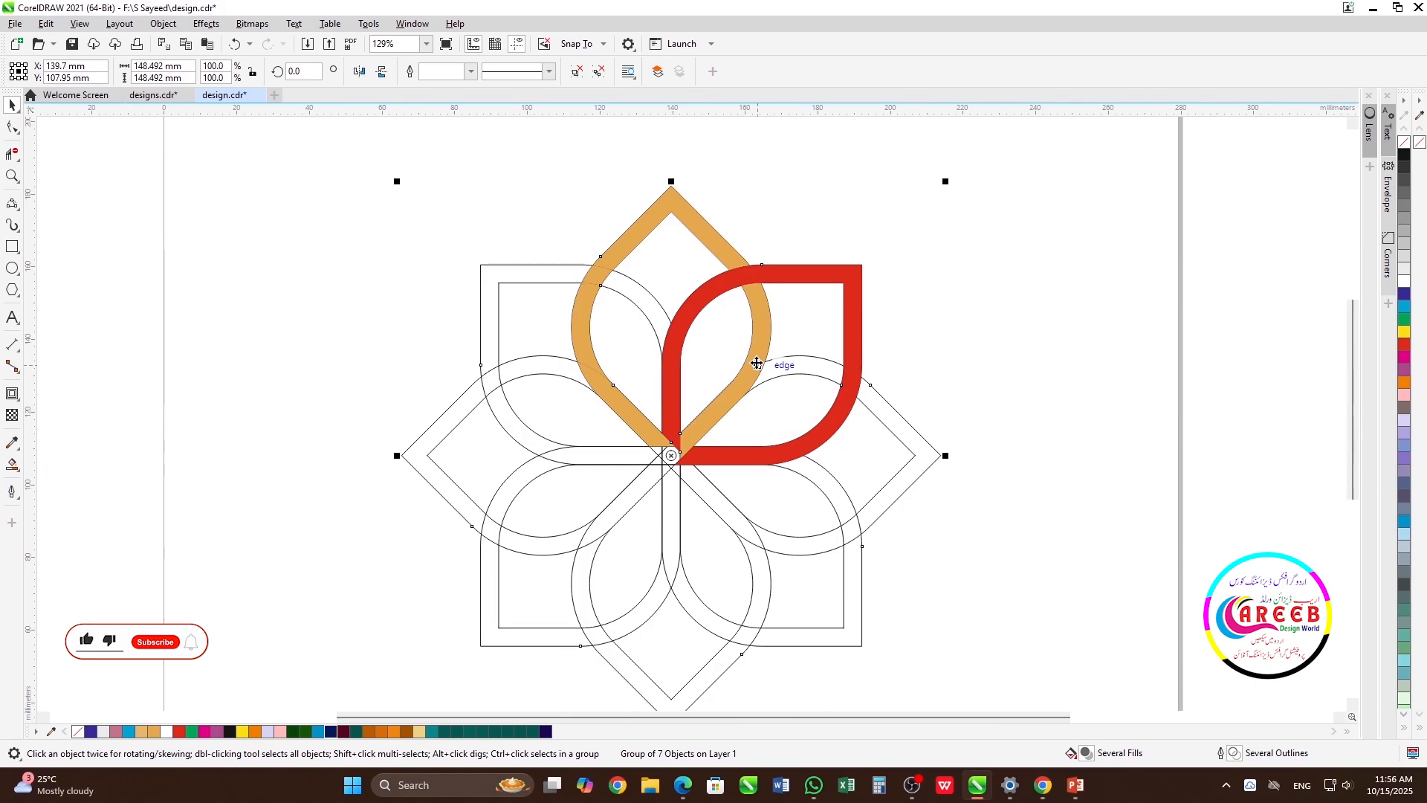
click(707, 230)
click(1018, 164)
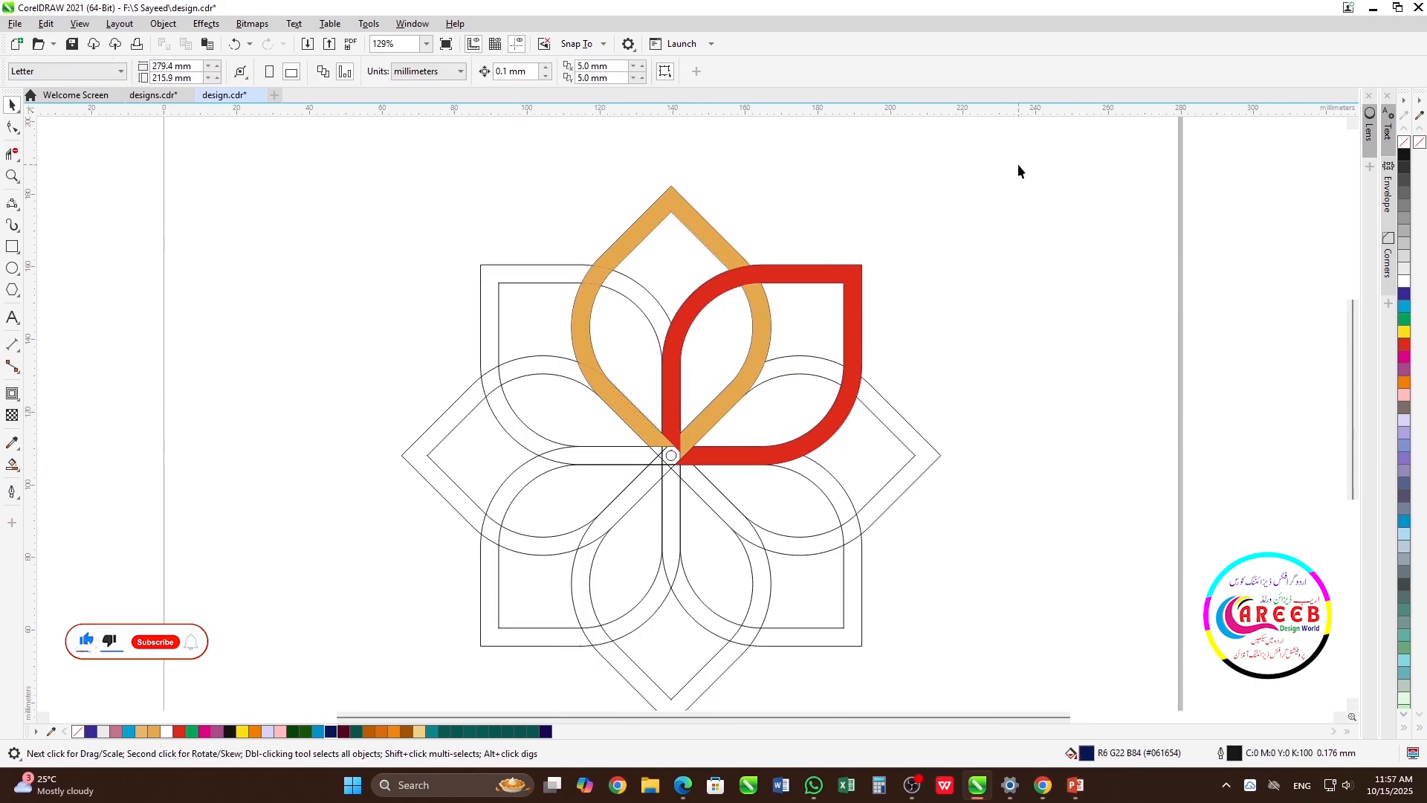
Move the rotation centre of the coloured petal pair onto the middle of the small central circle
click(816, 276)
click(815, 277)
scroll(671, 455, up, 4)
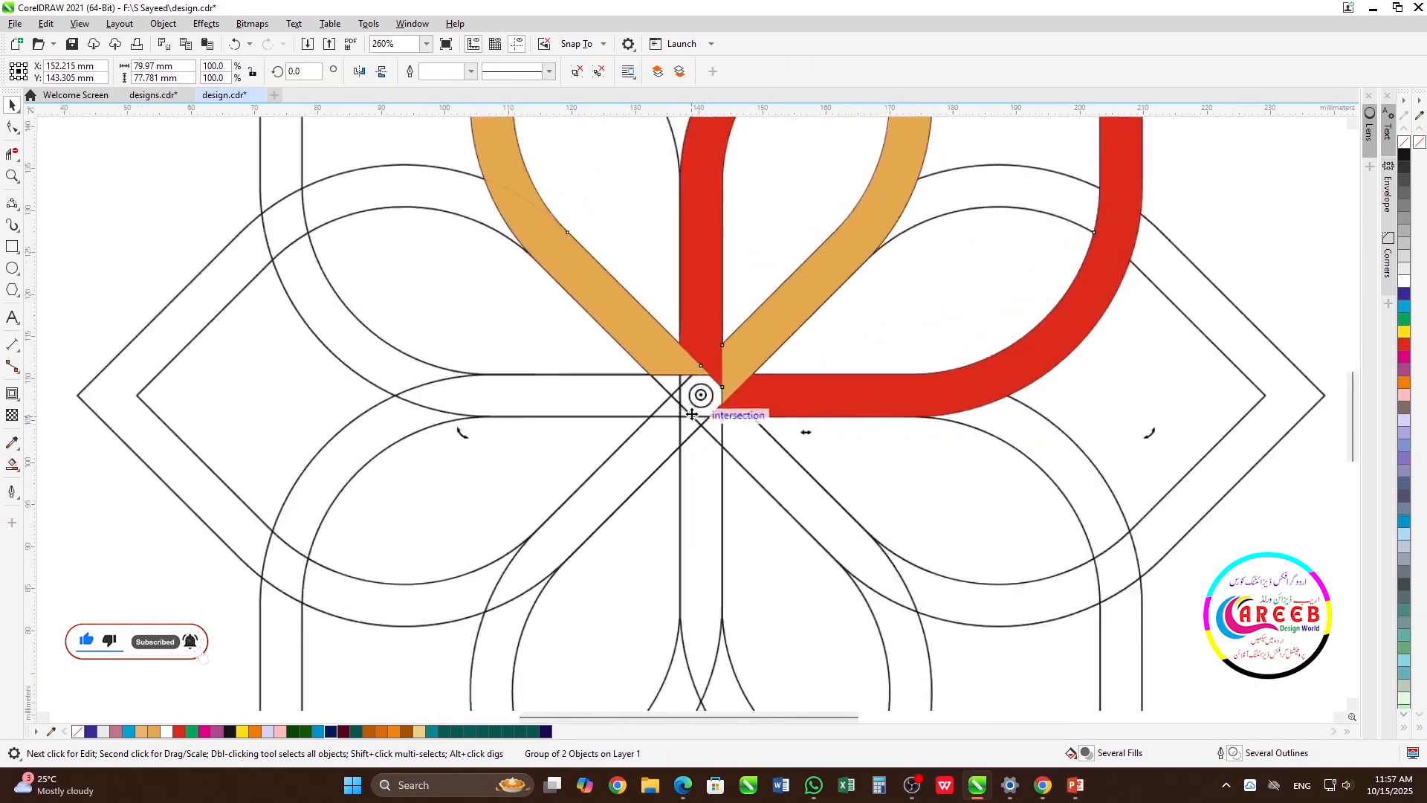
scroll(691, 414, up, 6)
scroll(692, 413, up, 5)
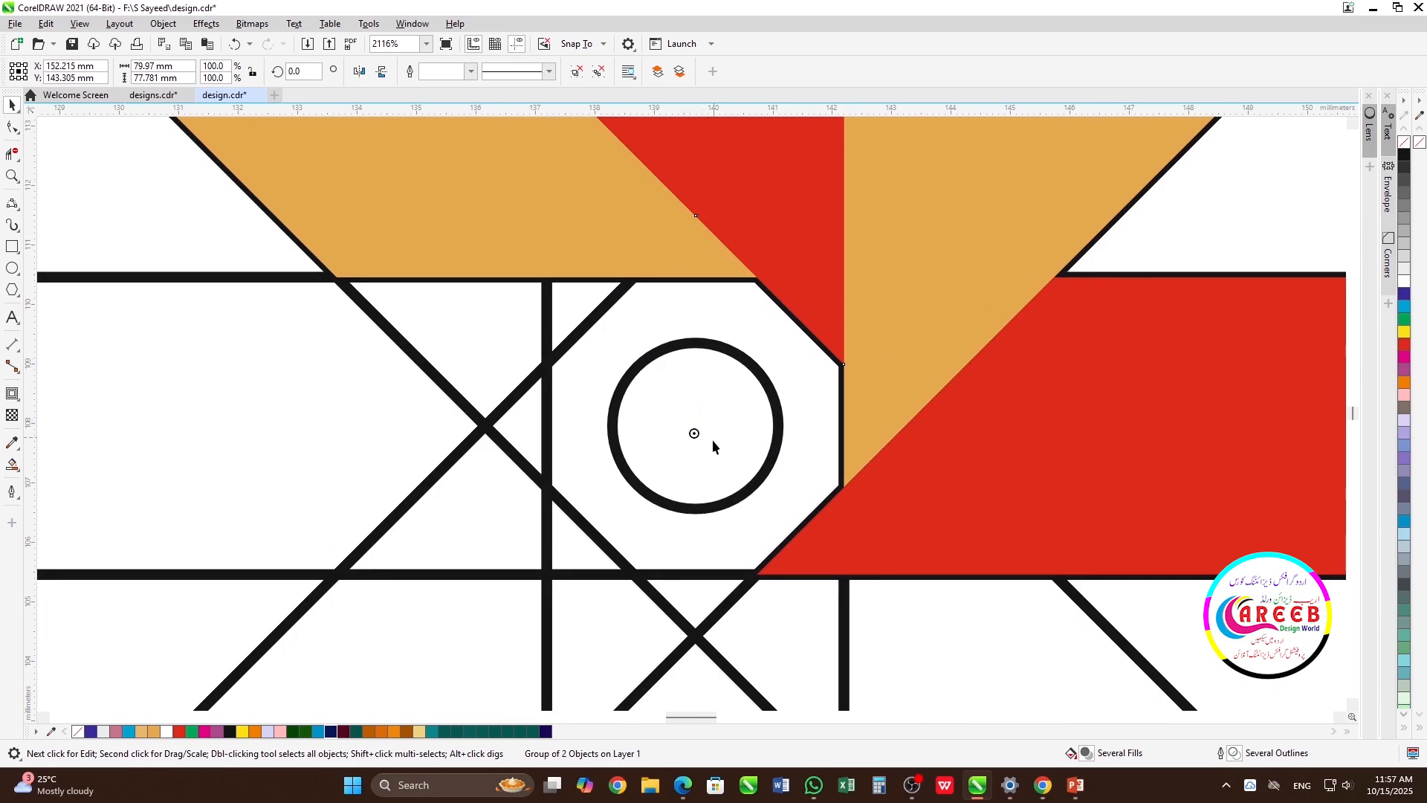
scroll(712, 439, down, 14)
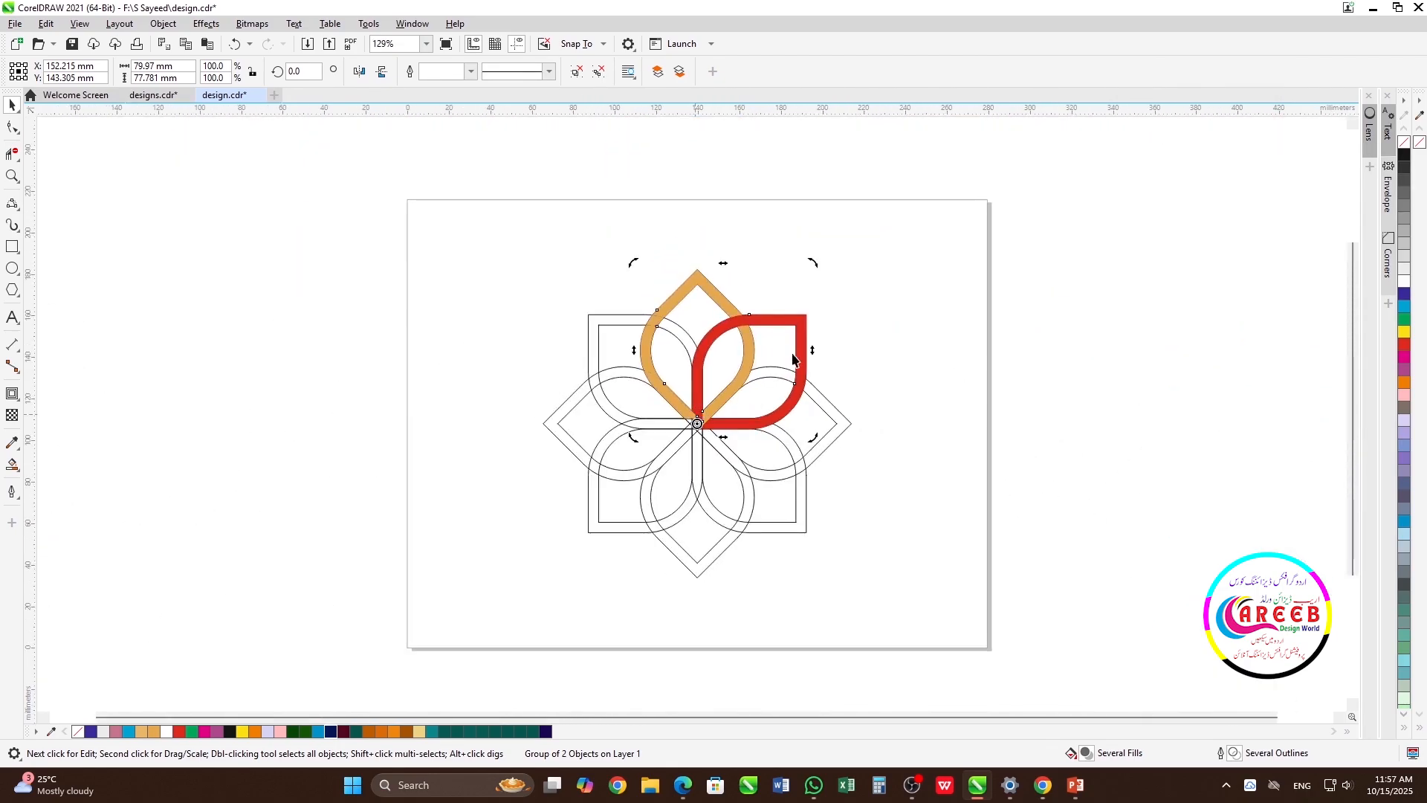
Create three rotated copies of the coloured petal pair at 90° steps clockwise around the flower's centre
drag(818, 265, 883, 552)
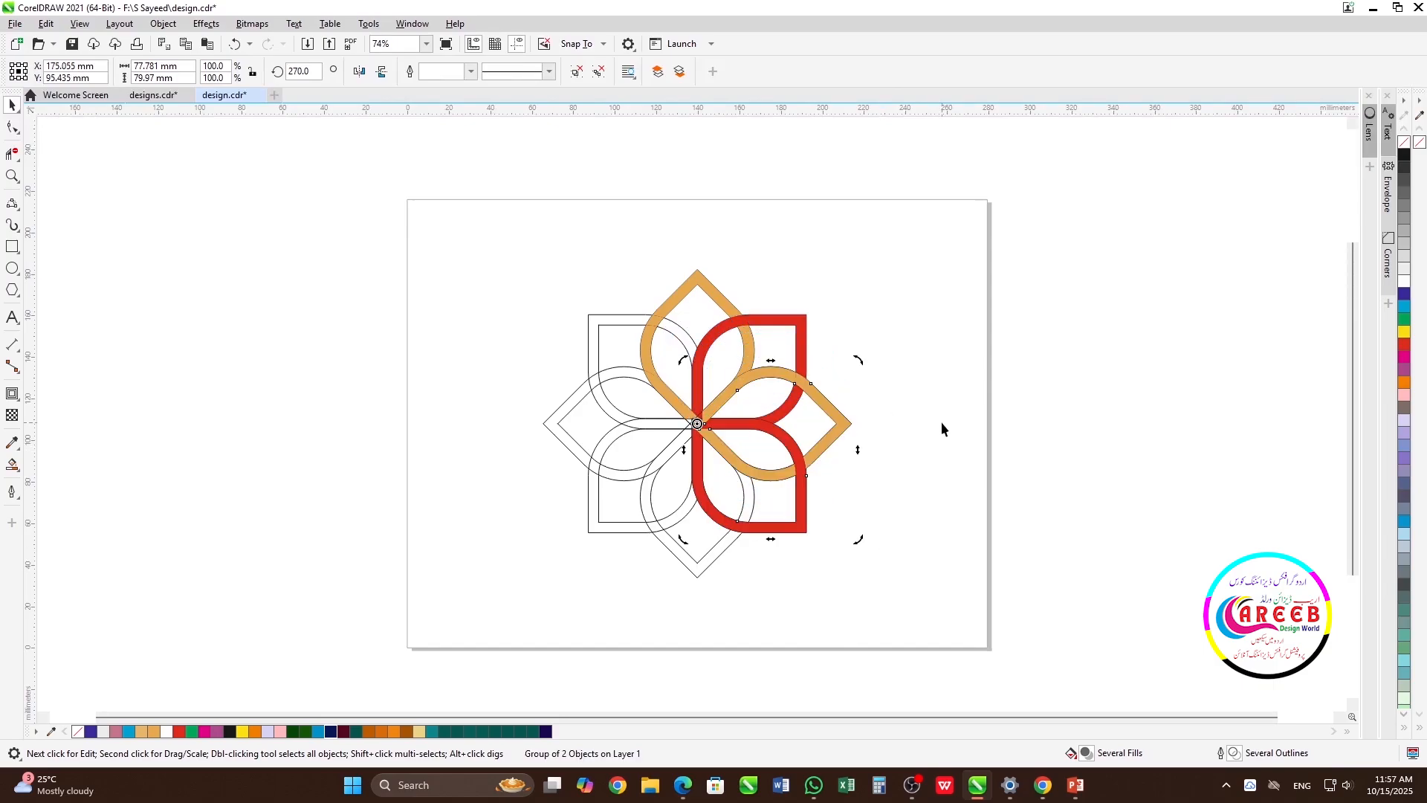
key(ctrl+r)
key(ctrl+r)
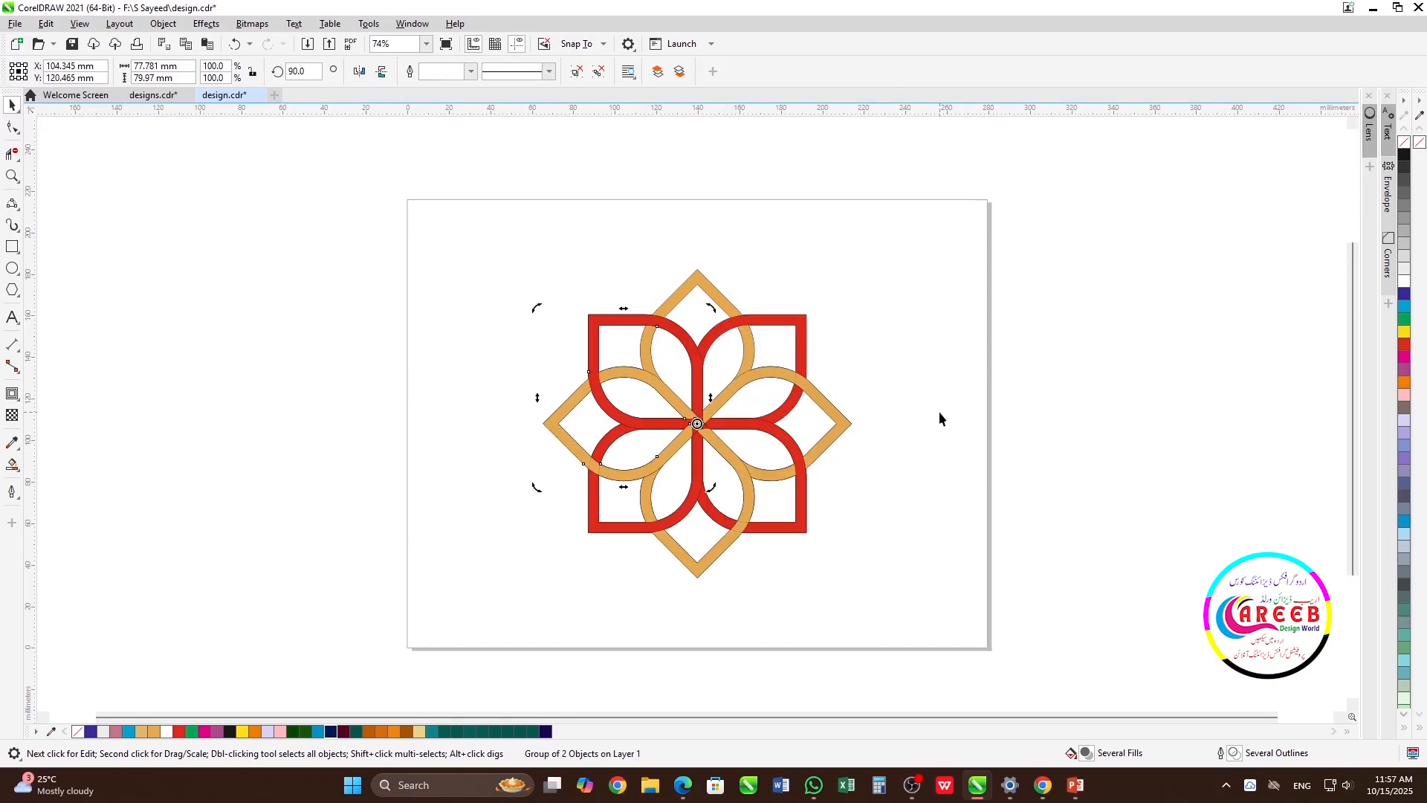
click(939, 410)
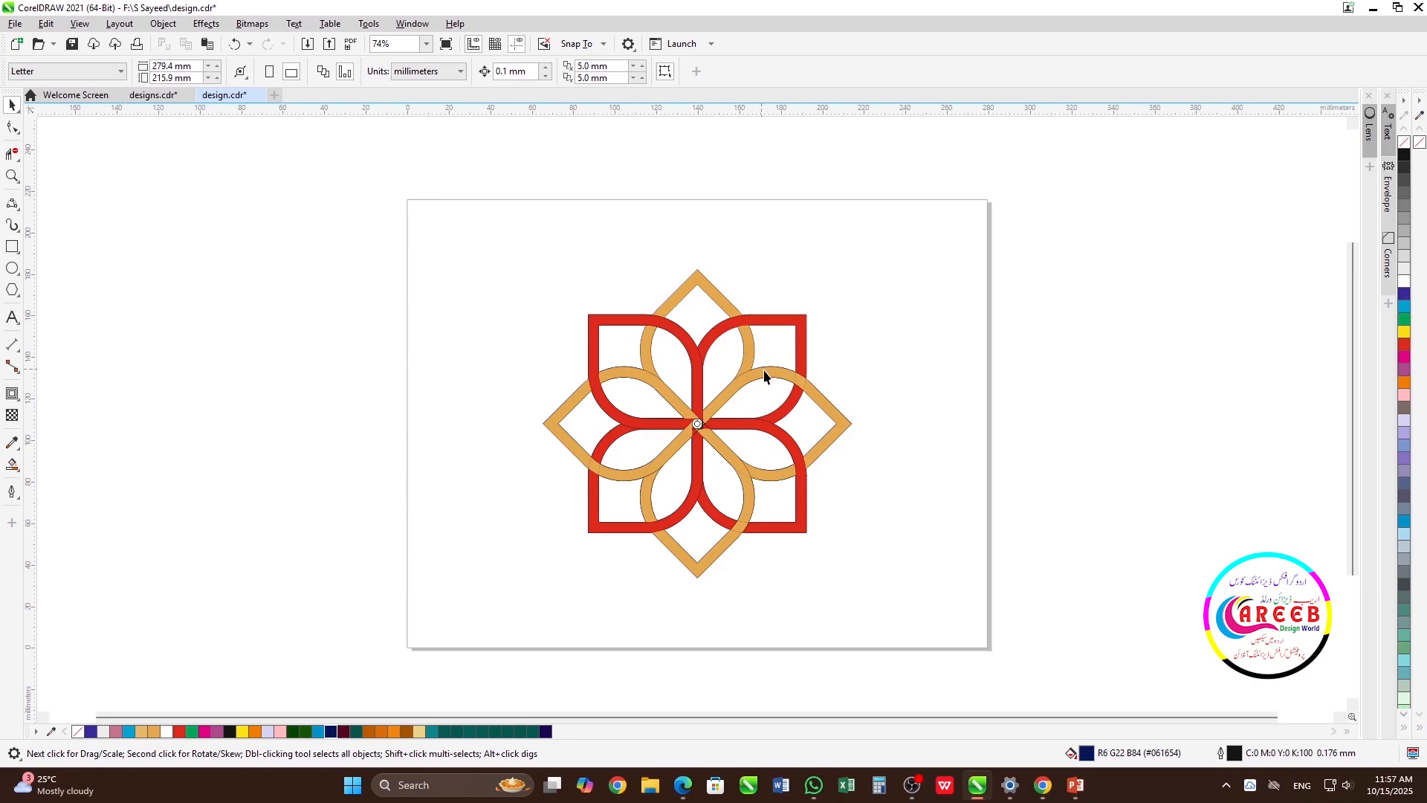
Remove the outlines from all of the flower's pieces
drag(917, 243, 533, 604)
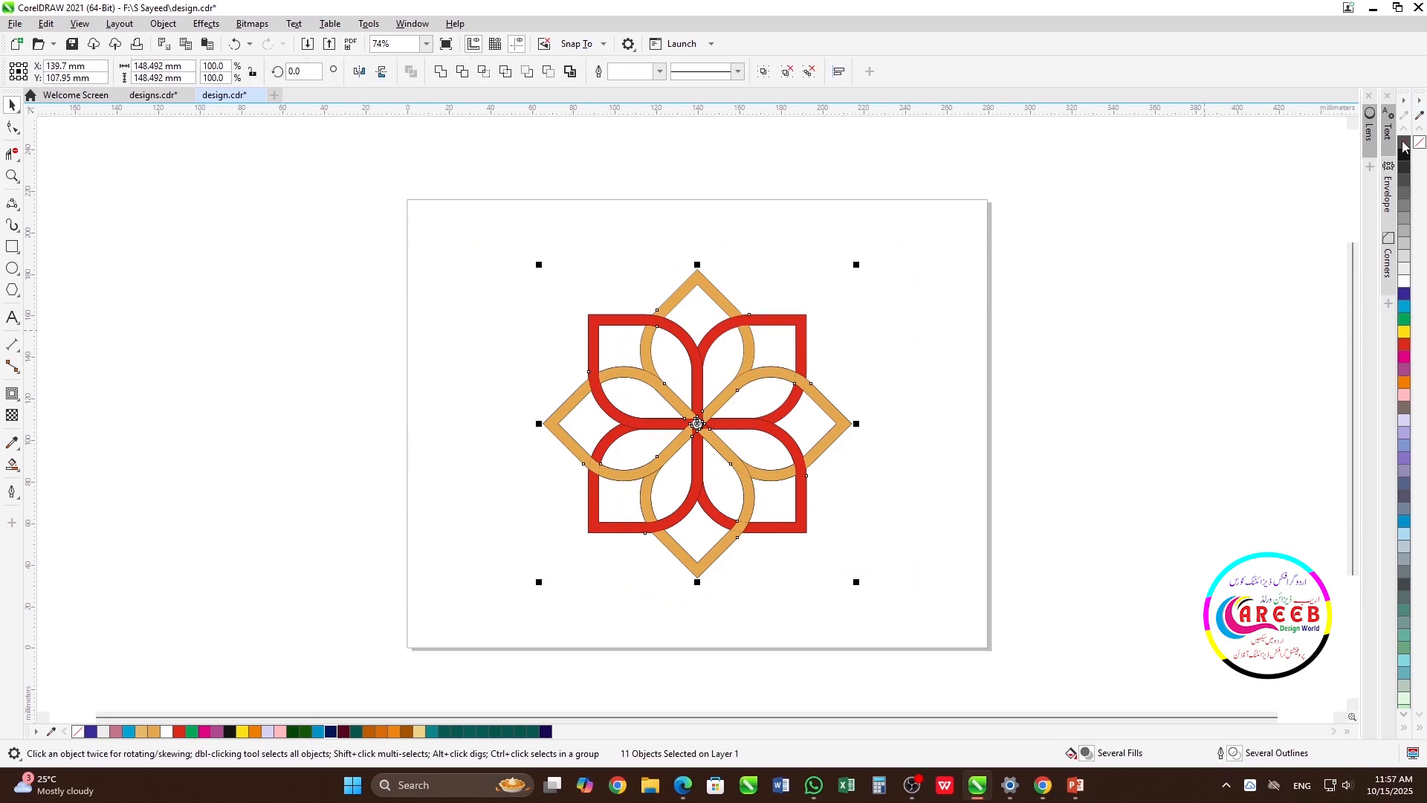
click(946, 347)
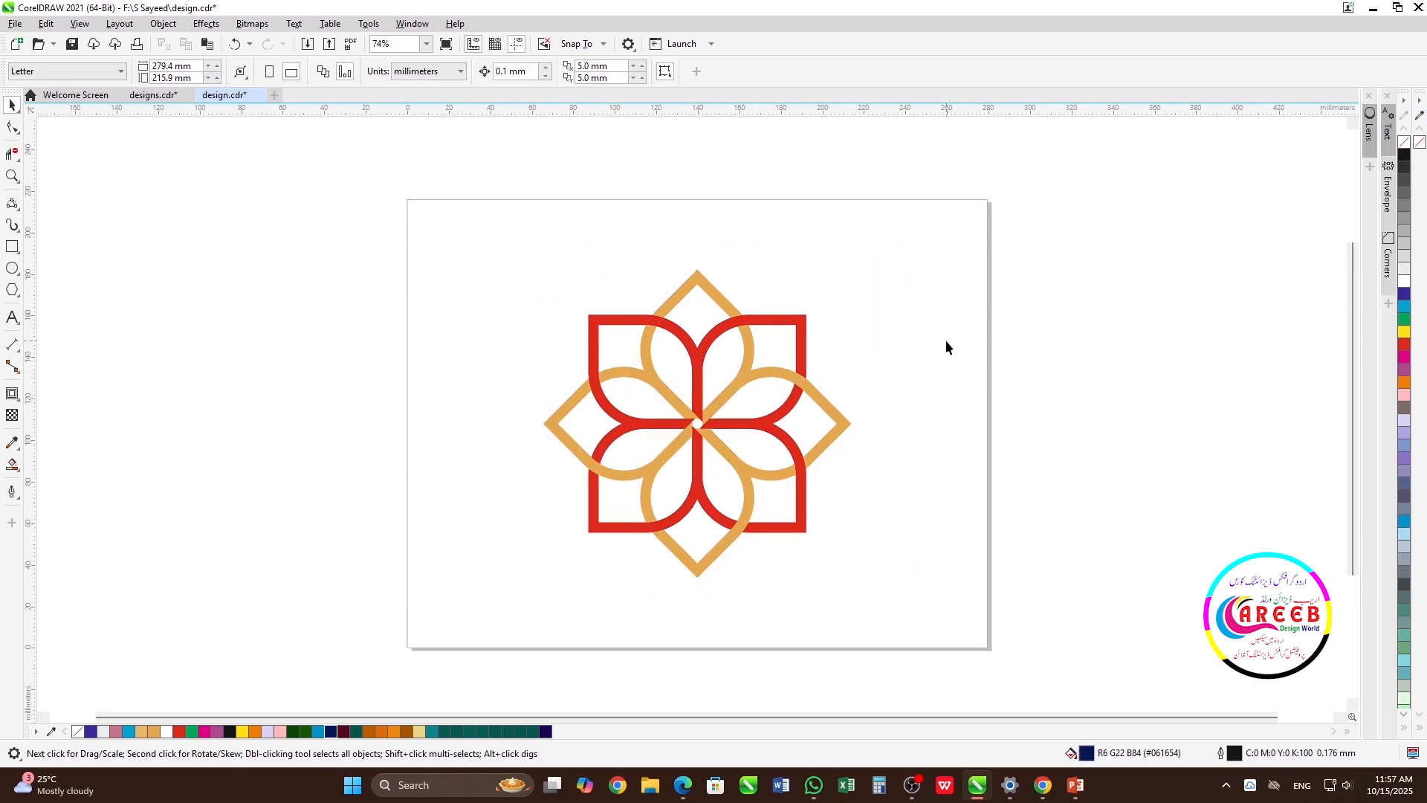
scroll(706, 439, up, 2)
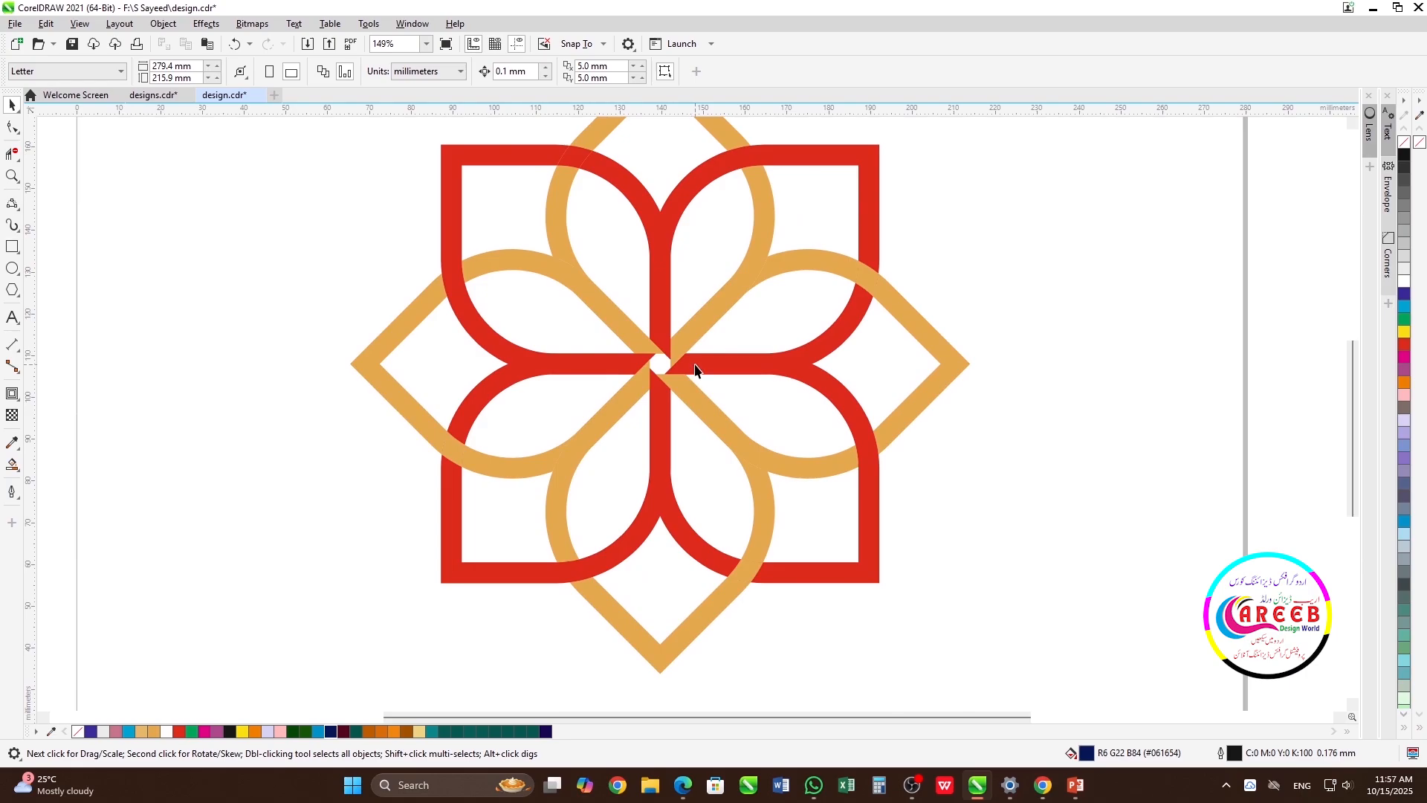
scroll(692, 418, up, 3)
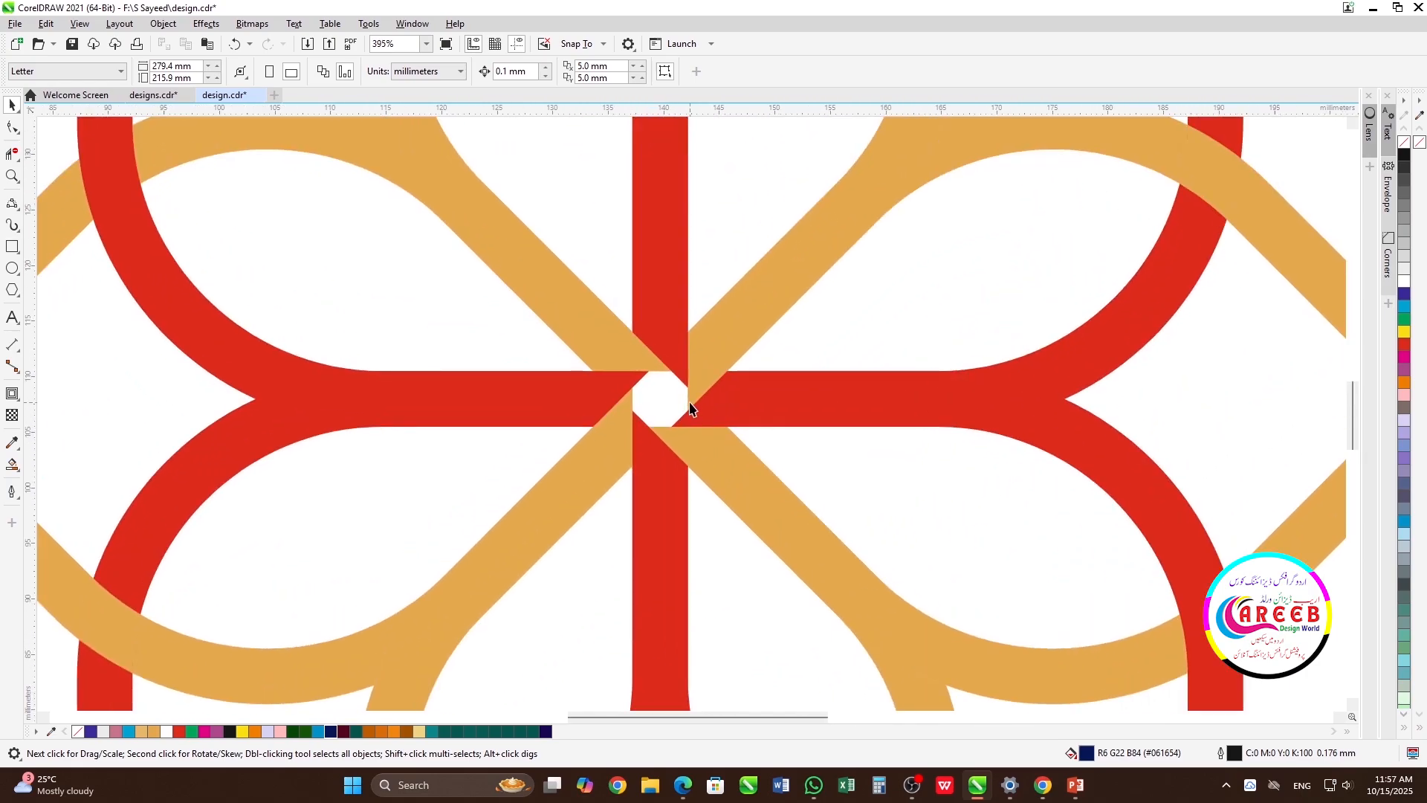
scroll(689, 407, down, 5)
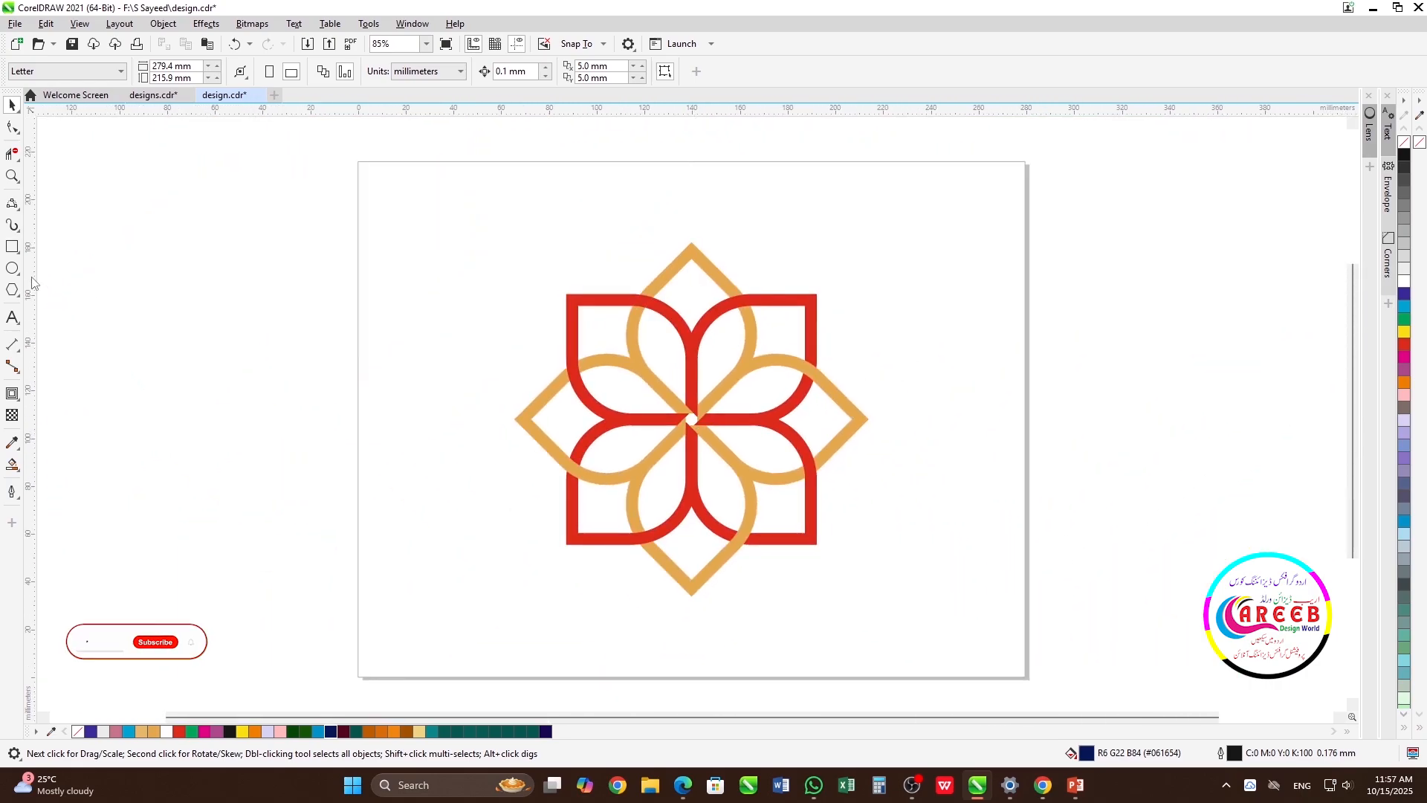
Draw an unfilled circle about 148.5 mm in diameter, centred on the page and enclosing the flower's petal tips
click(11, 269)
drag(467, 380, 569, 527)
key(space)
key(p)
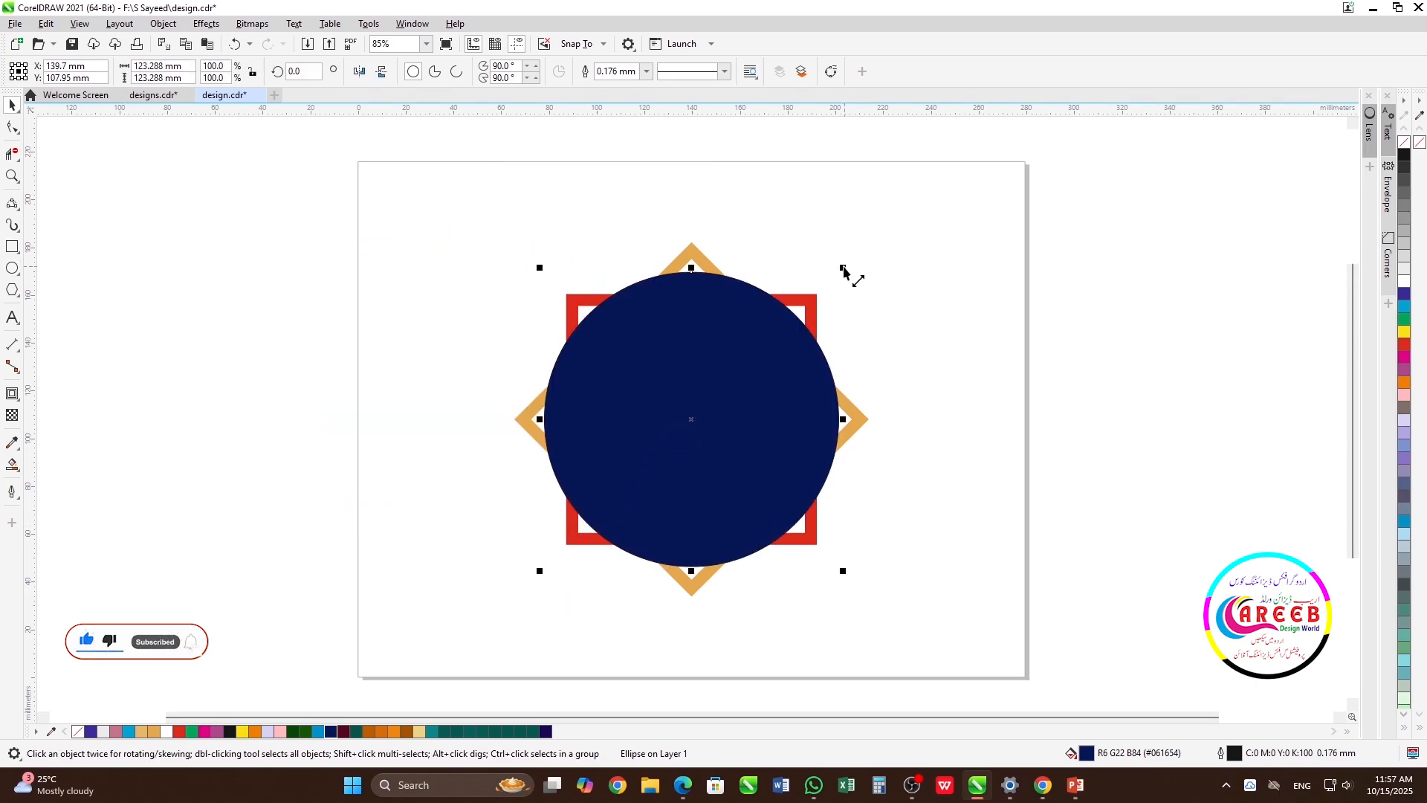
drag(846, 274, 869, 230)
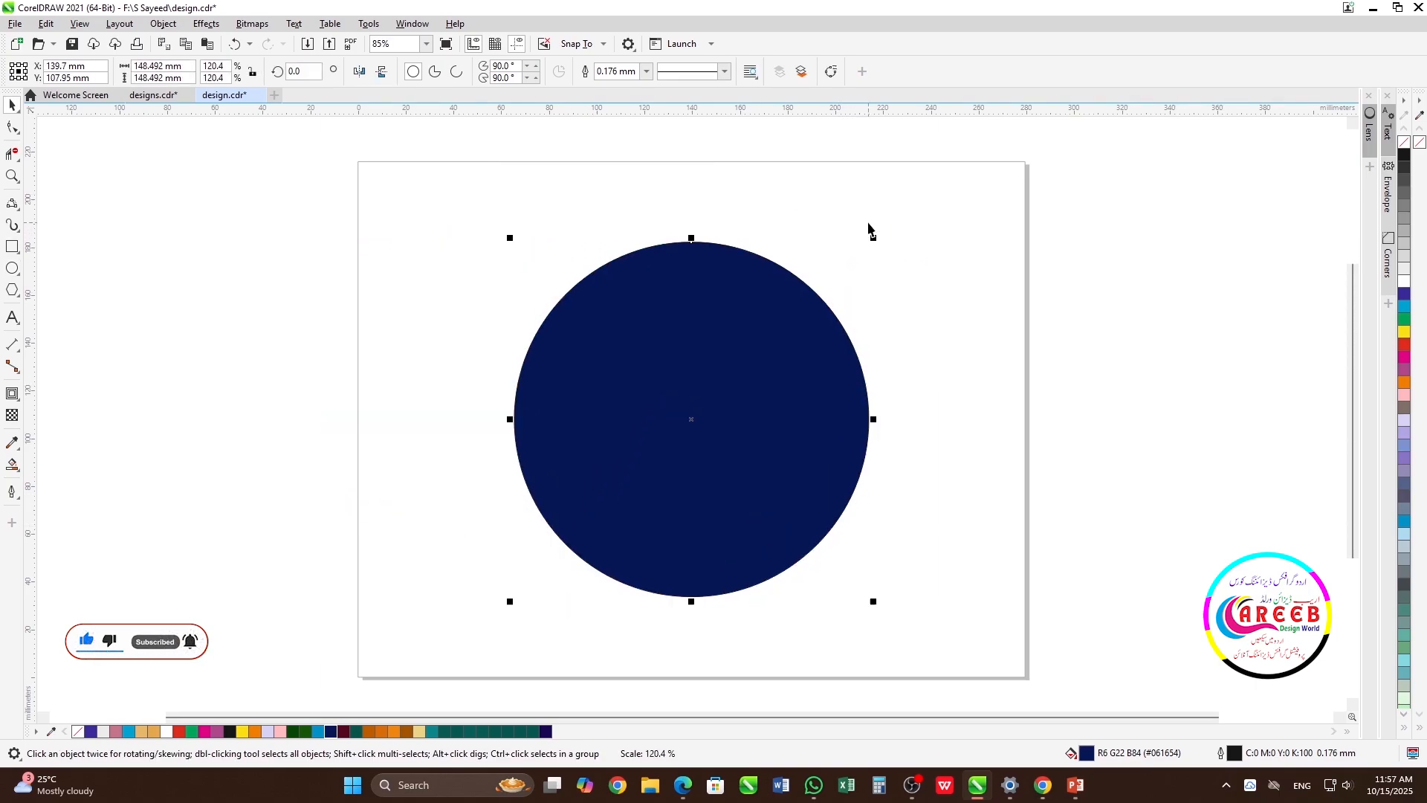
click(1405, 145)
Add a larger concentric copy of the circle, about 158.6 mm in diameter, around the flower
drag(874, 236, 901, 229)
scroll(689, 412, up, 1)
scroll(802, 327, up, 2)
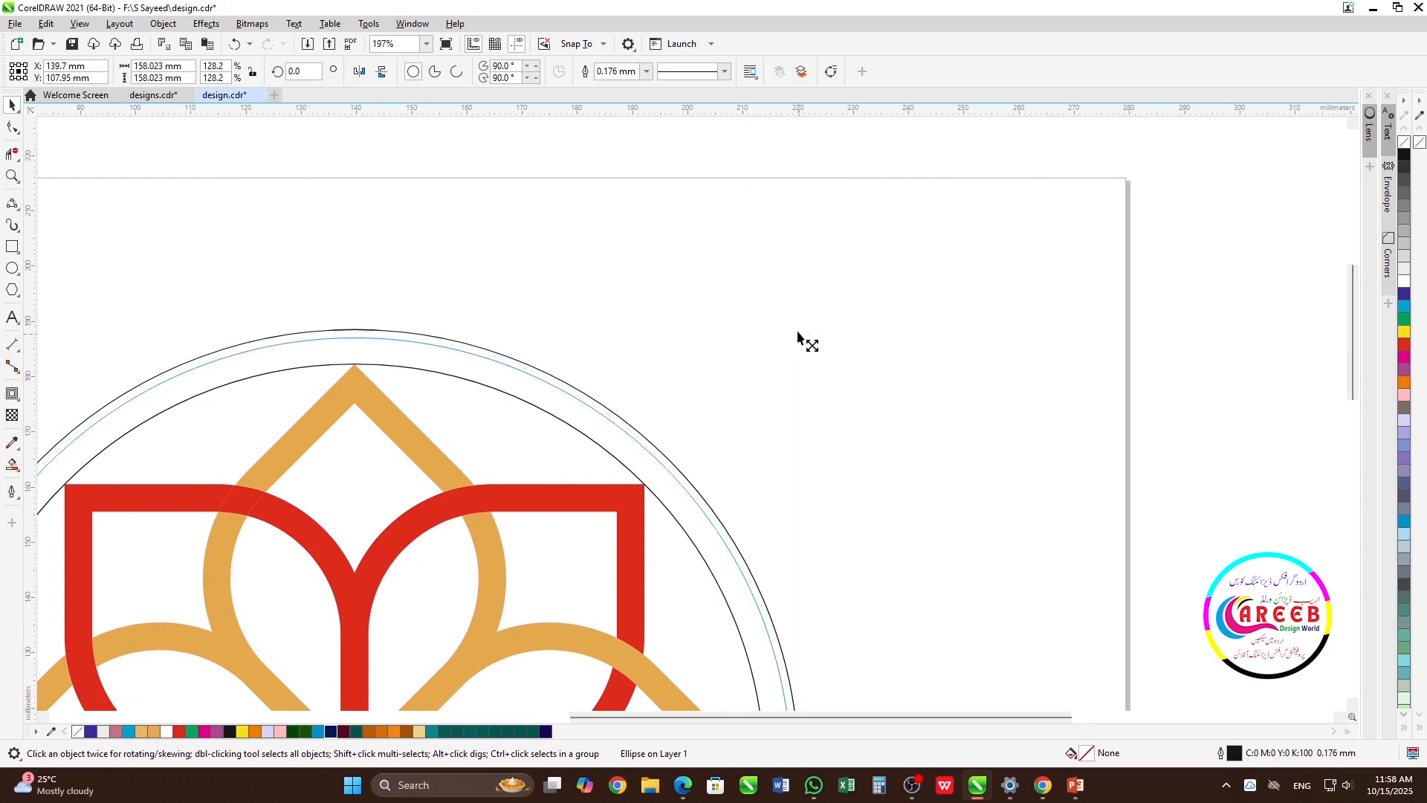
drag(799, 338, 807, 337)
scroll(692, 414, down, 4)
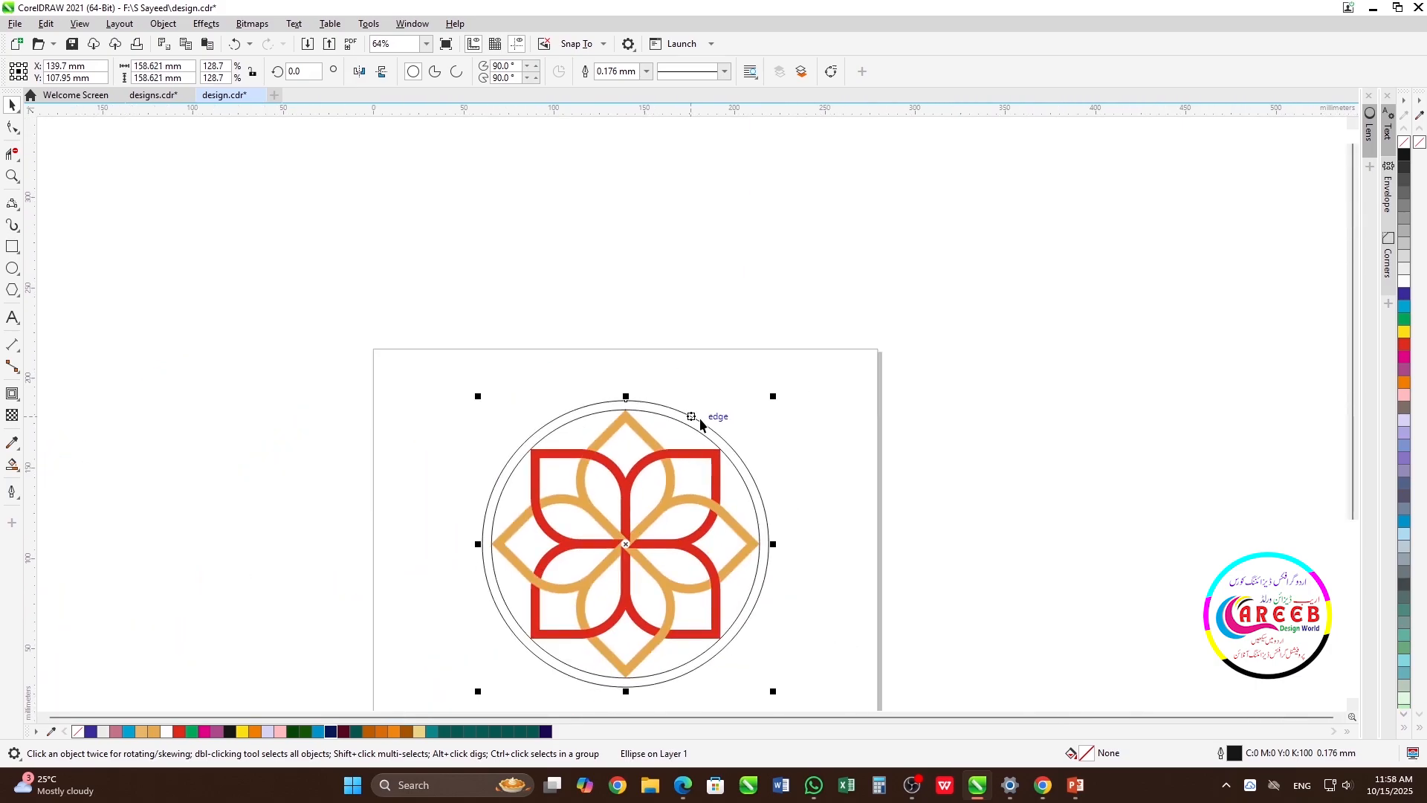
Smart-fill the ring between the two large circles in Red with no outline
click(764, 416)
click(16, 466)
click(63, 484)
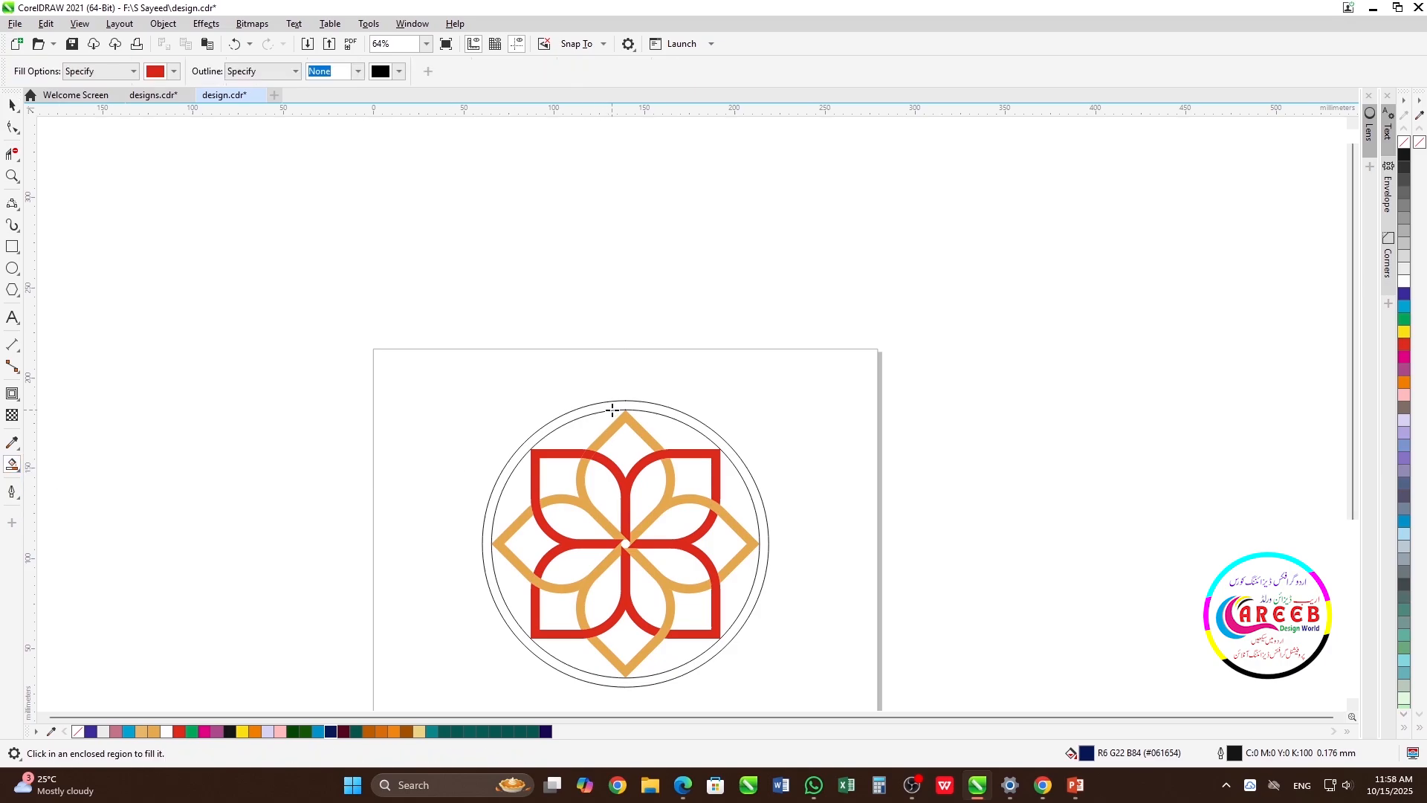
click(632, 404)
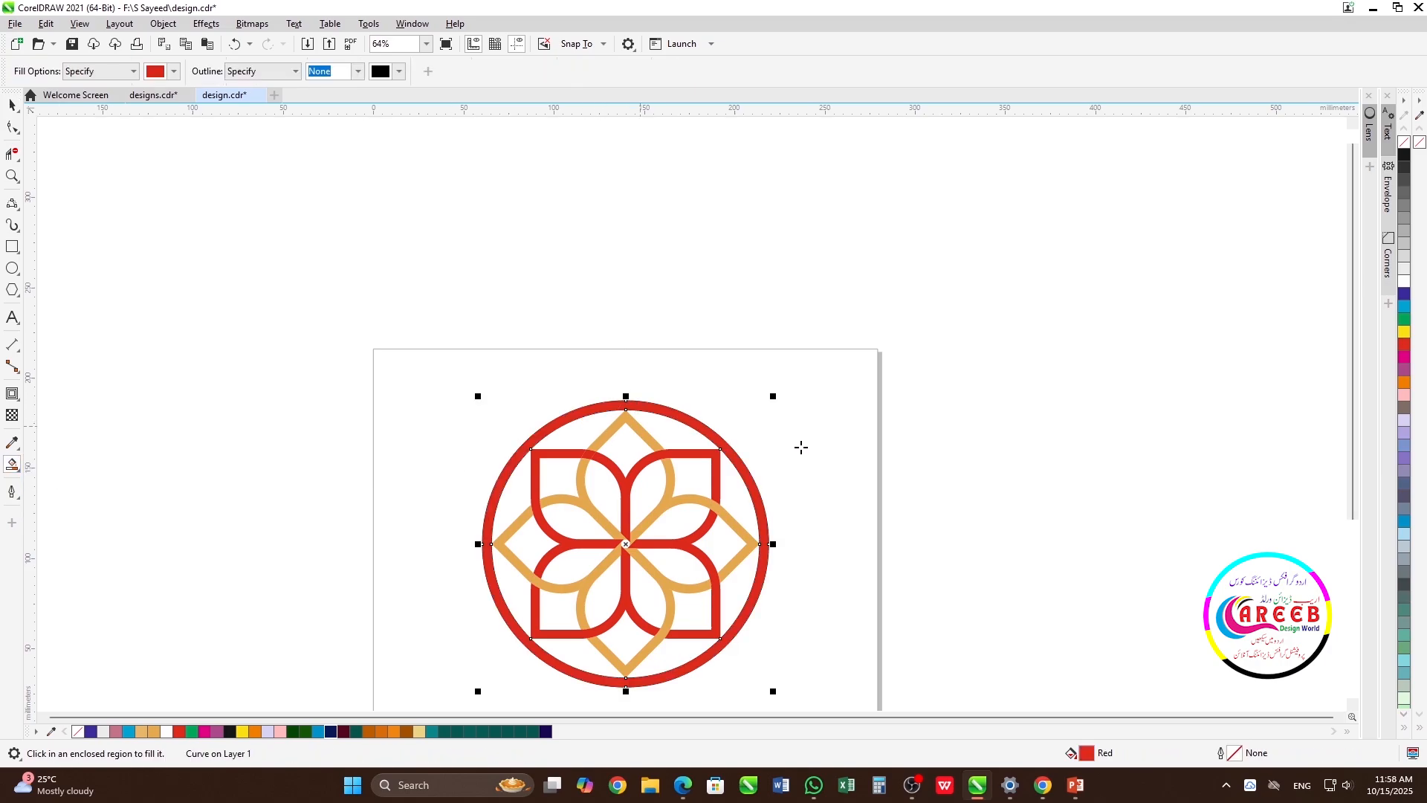
key(space)
click(828, 458)
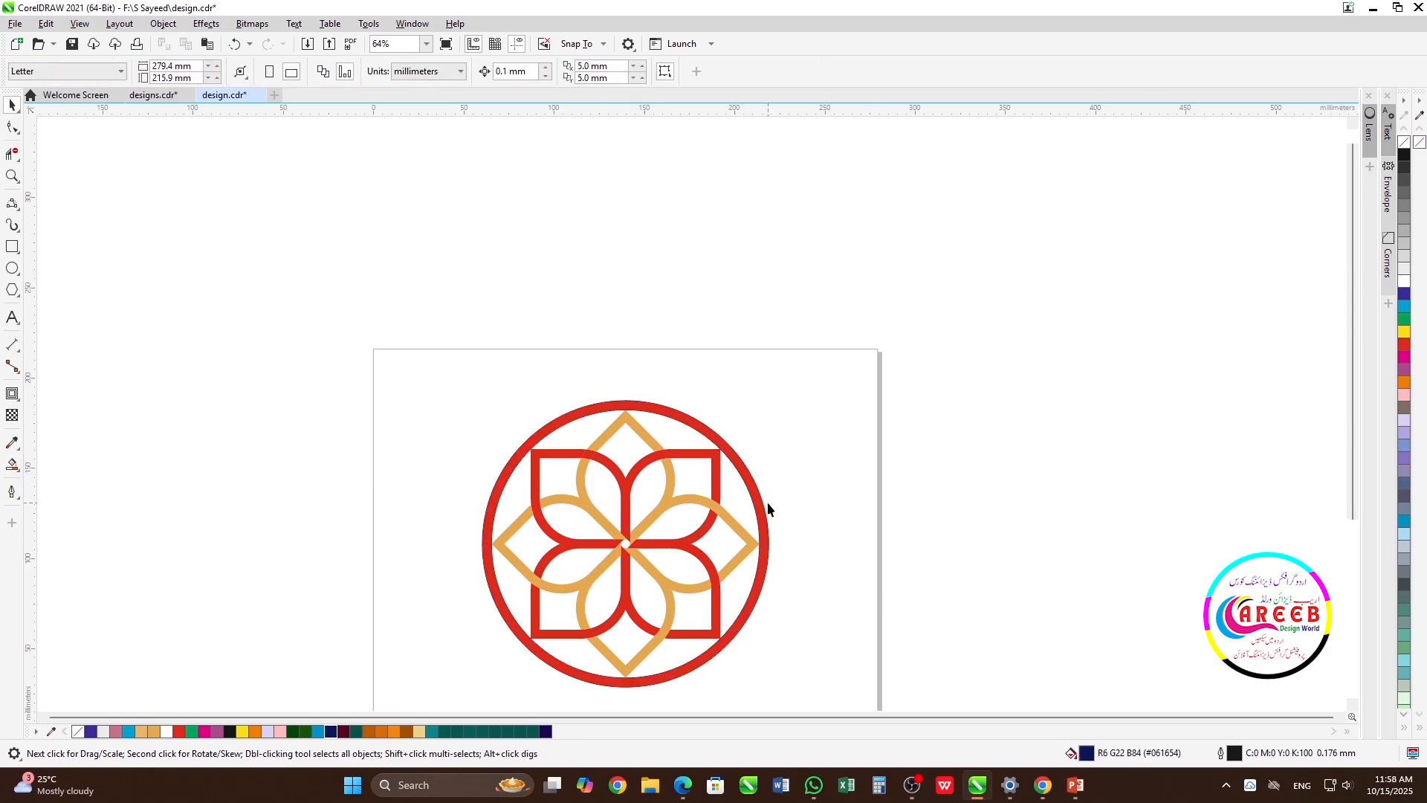
Scale the outer circle down to a disc about 12.6 mm in diameter at the flower's centre, with Red fill and outline
click(753, 488)
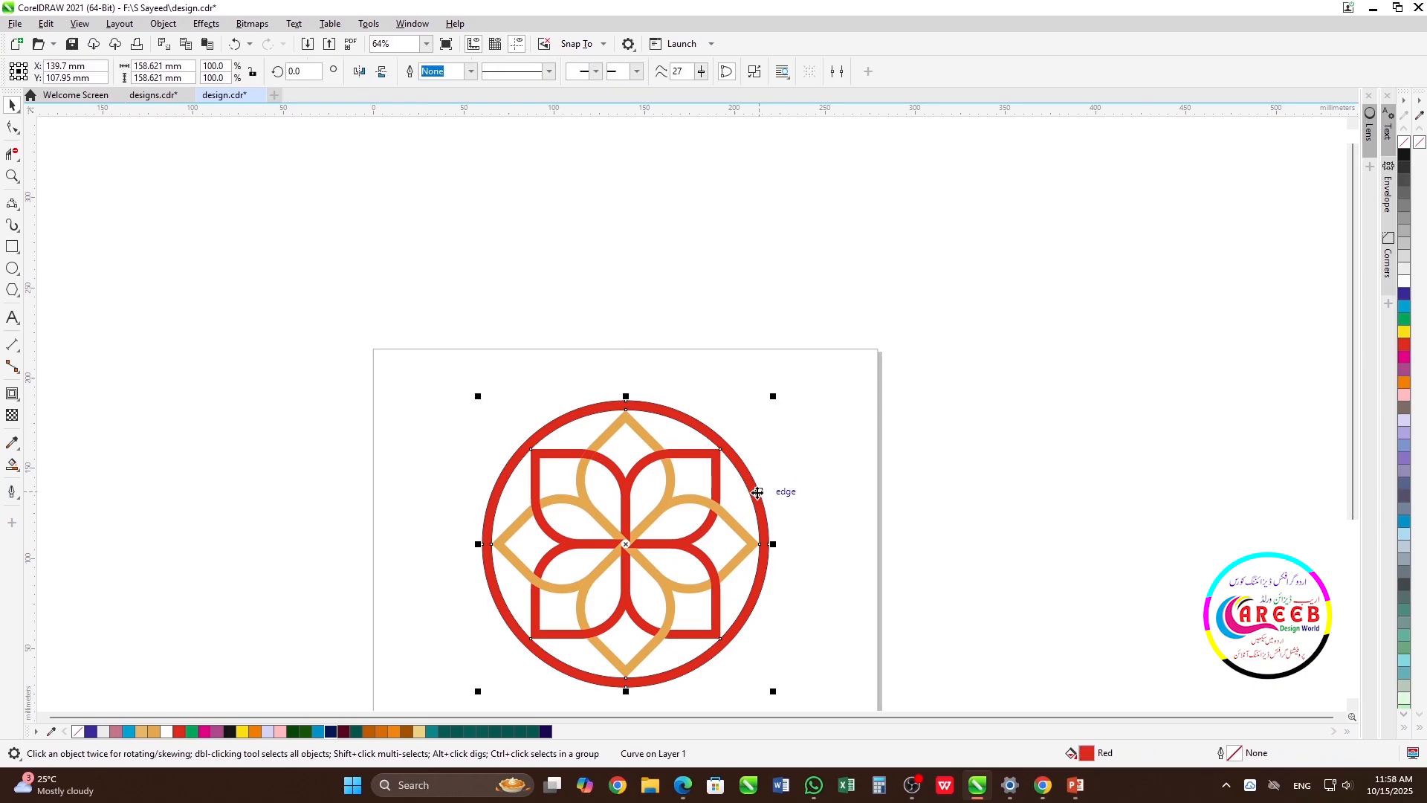
scroll(773, 494, up, 3)
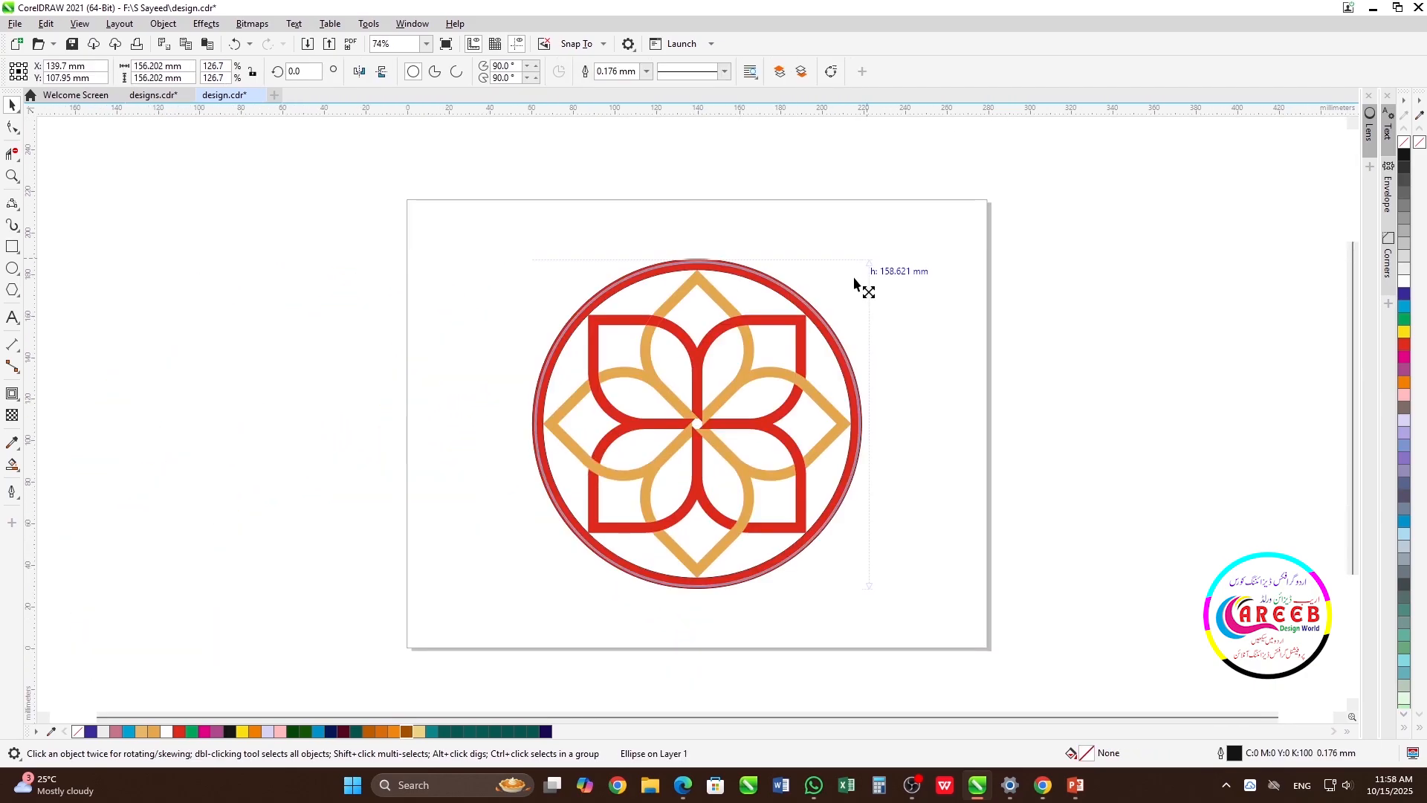
drag(852, 278, 734, 410)
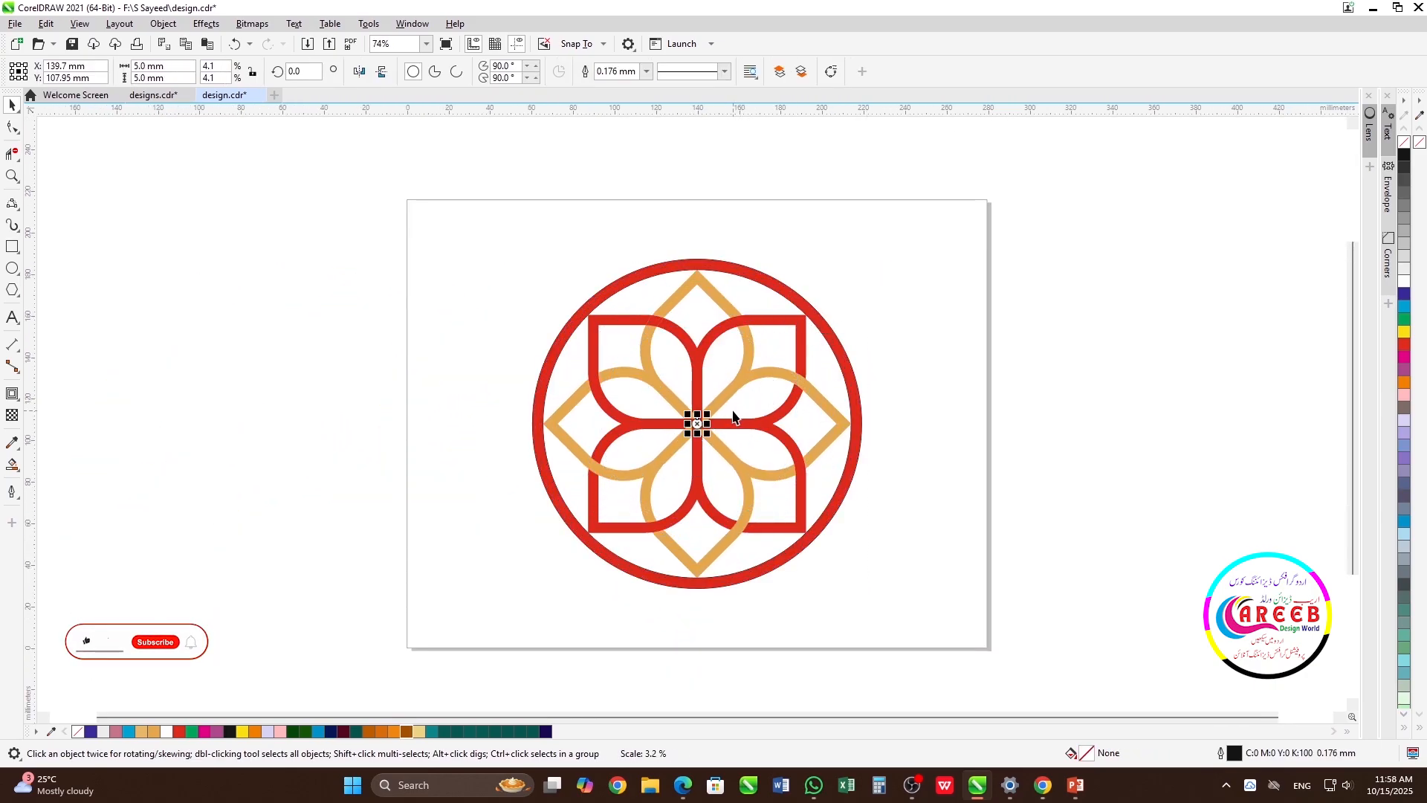
scroll(703, 418, up, 7)
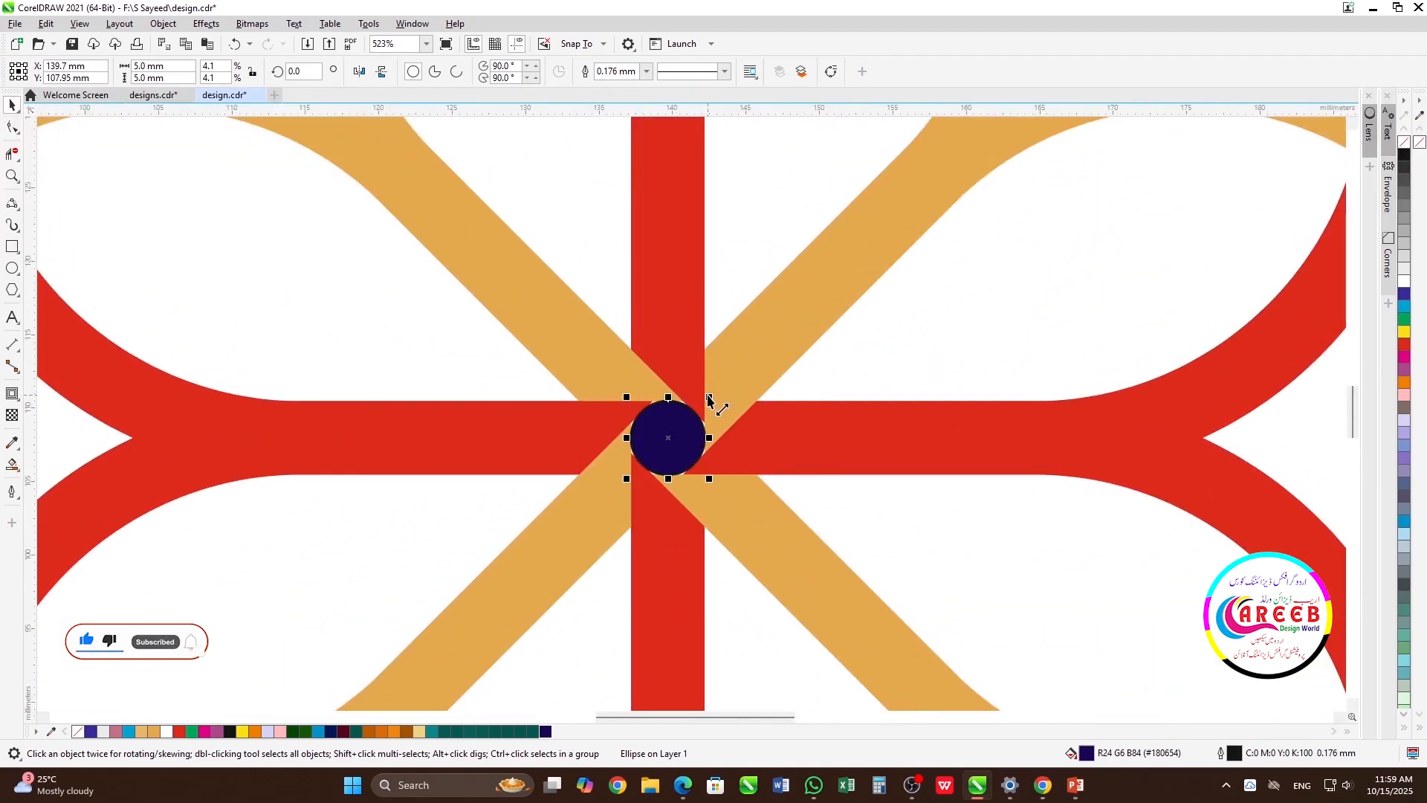
drag(709, 400, 778, 345)
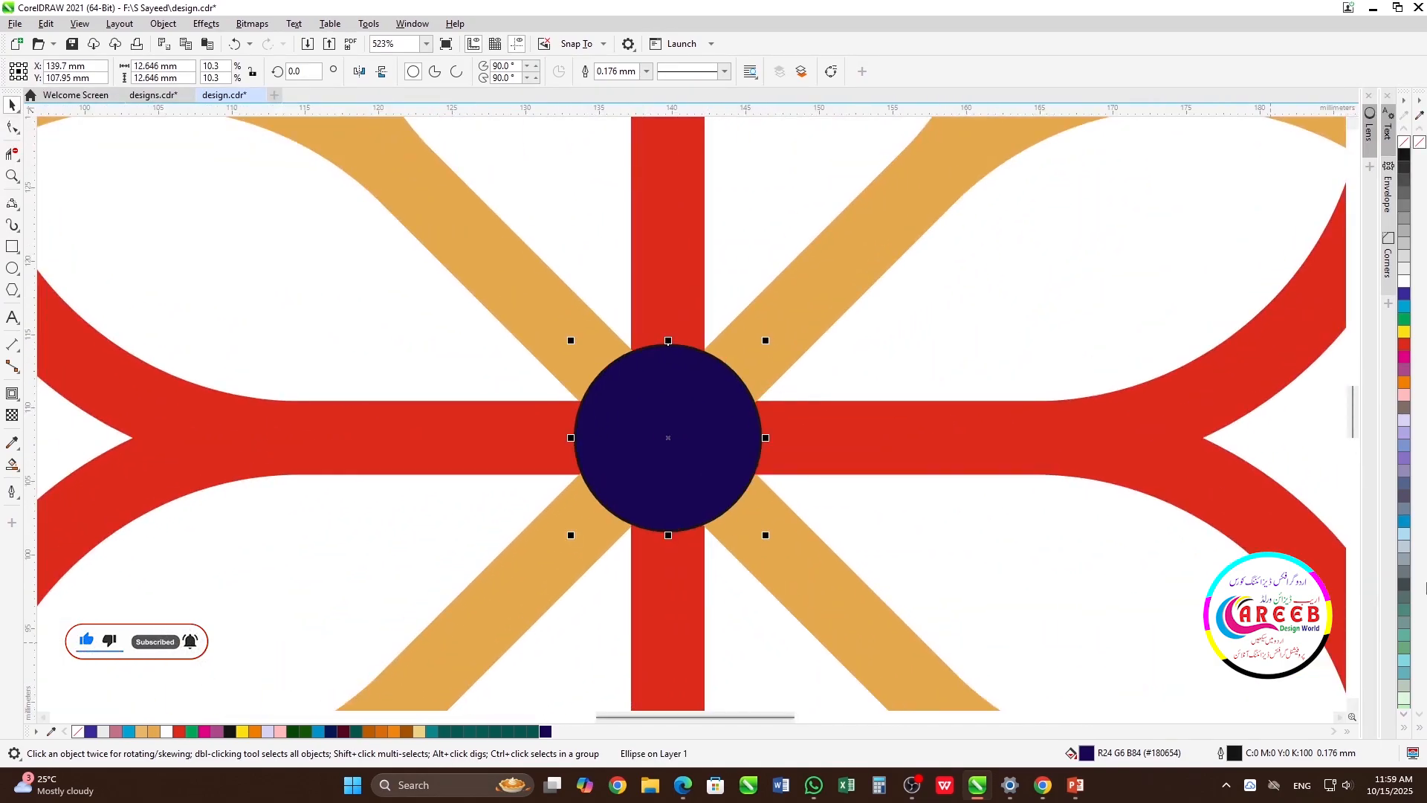
click(180, 733)
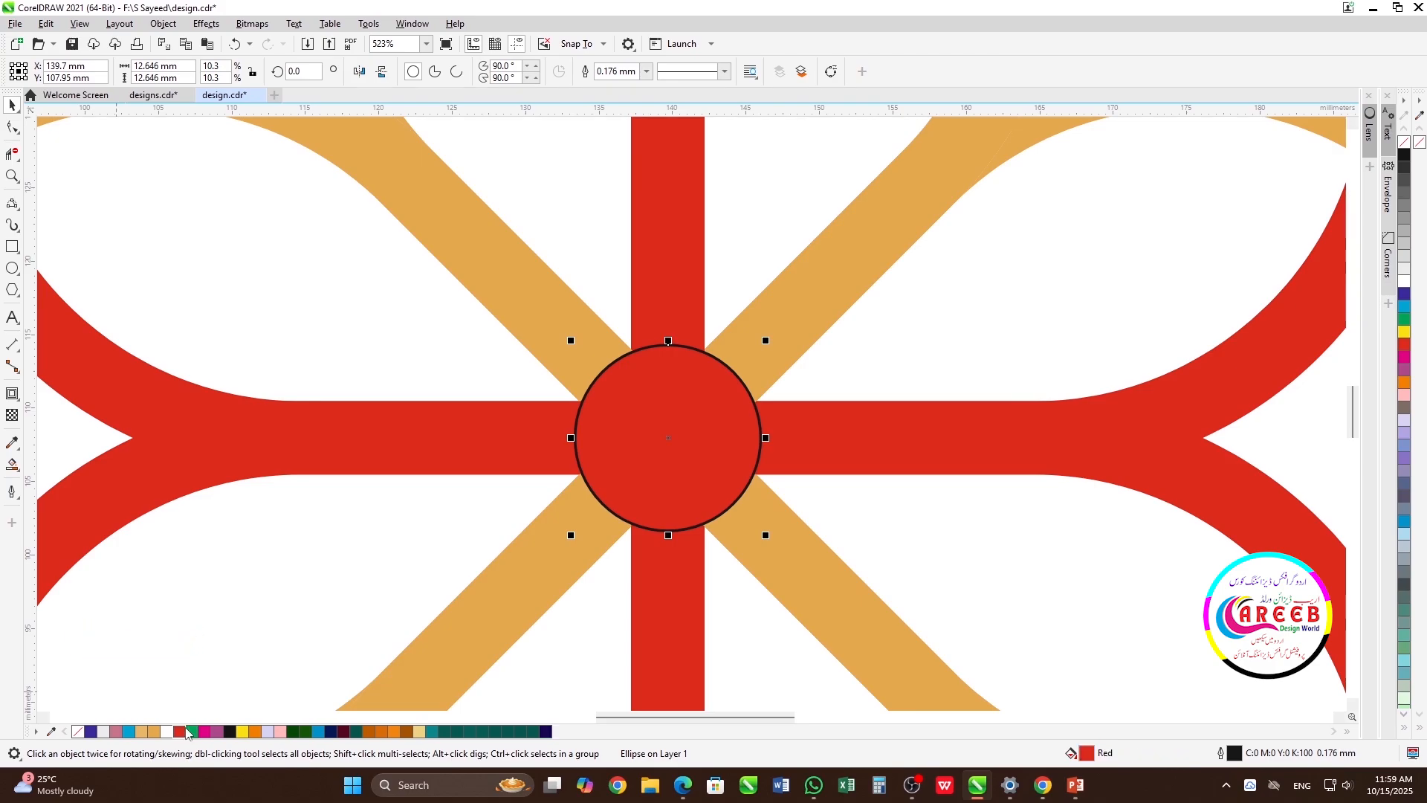
right_click(181, 732)
Add a smaller concentric copy of the central disc, about 8.4 mm in diameter, and fill it with the petals' golden colour #E4A84E
drag(768, 342, 739, 373)
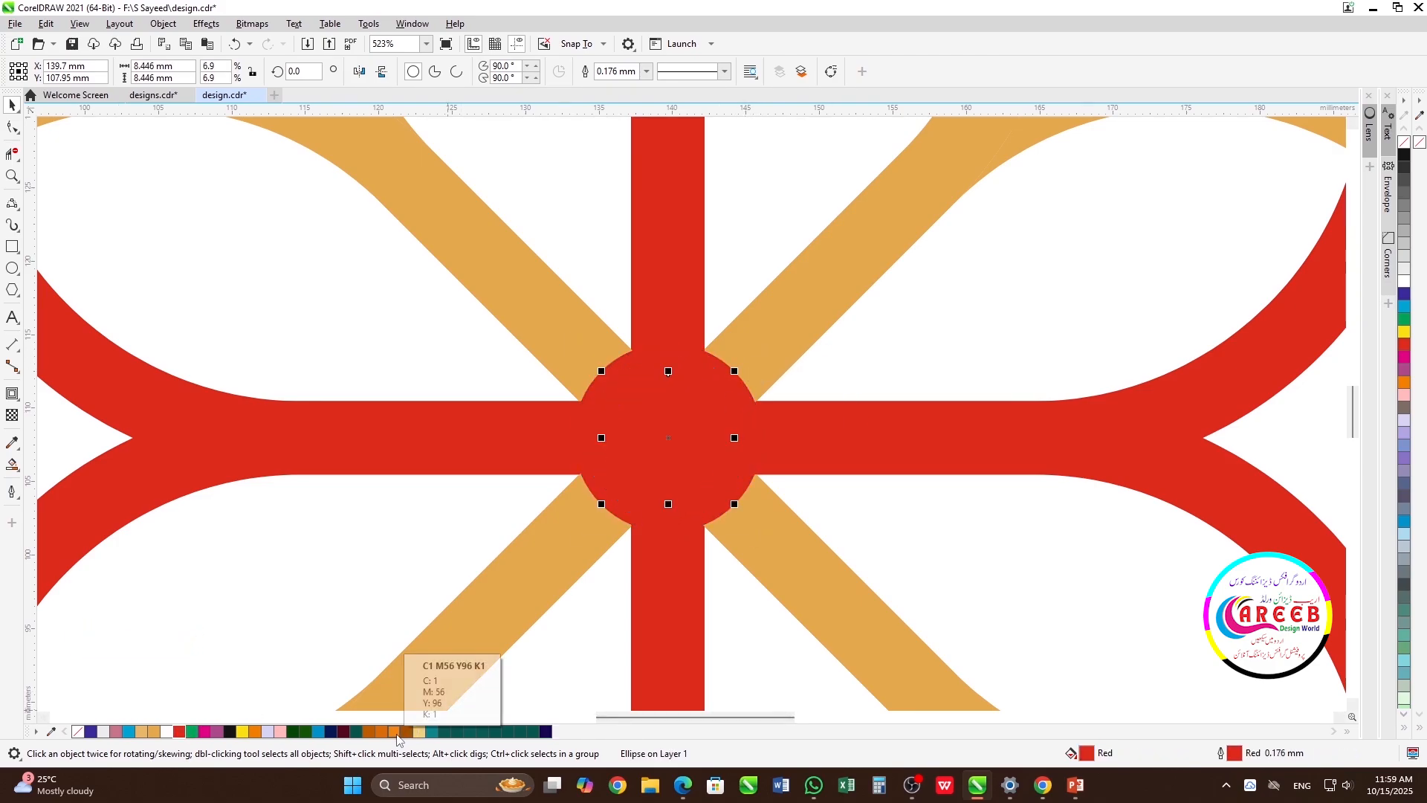
click(155, 733)
scroll(689, 414, down, 7)
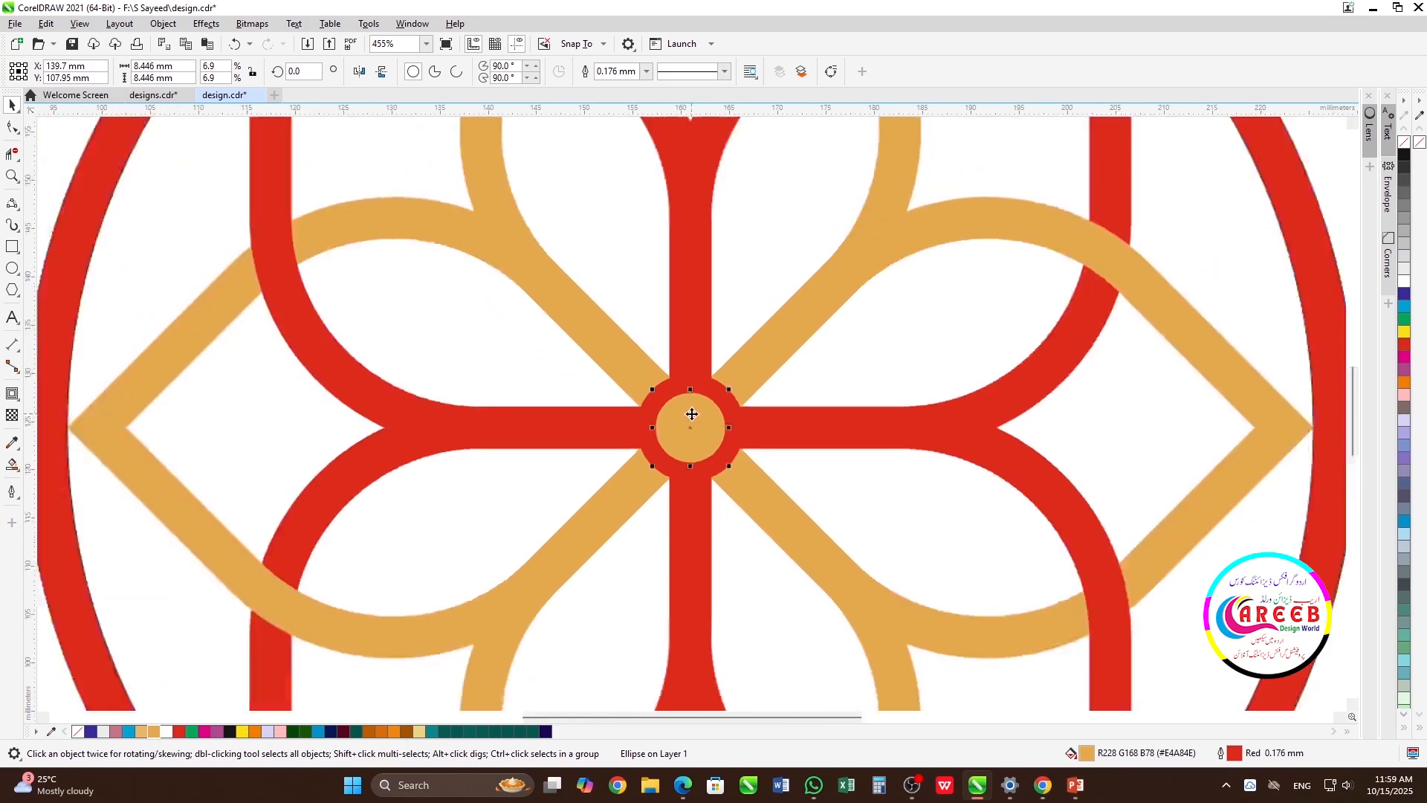
click(1075, 315)
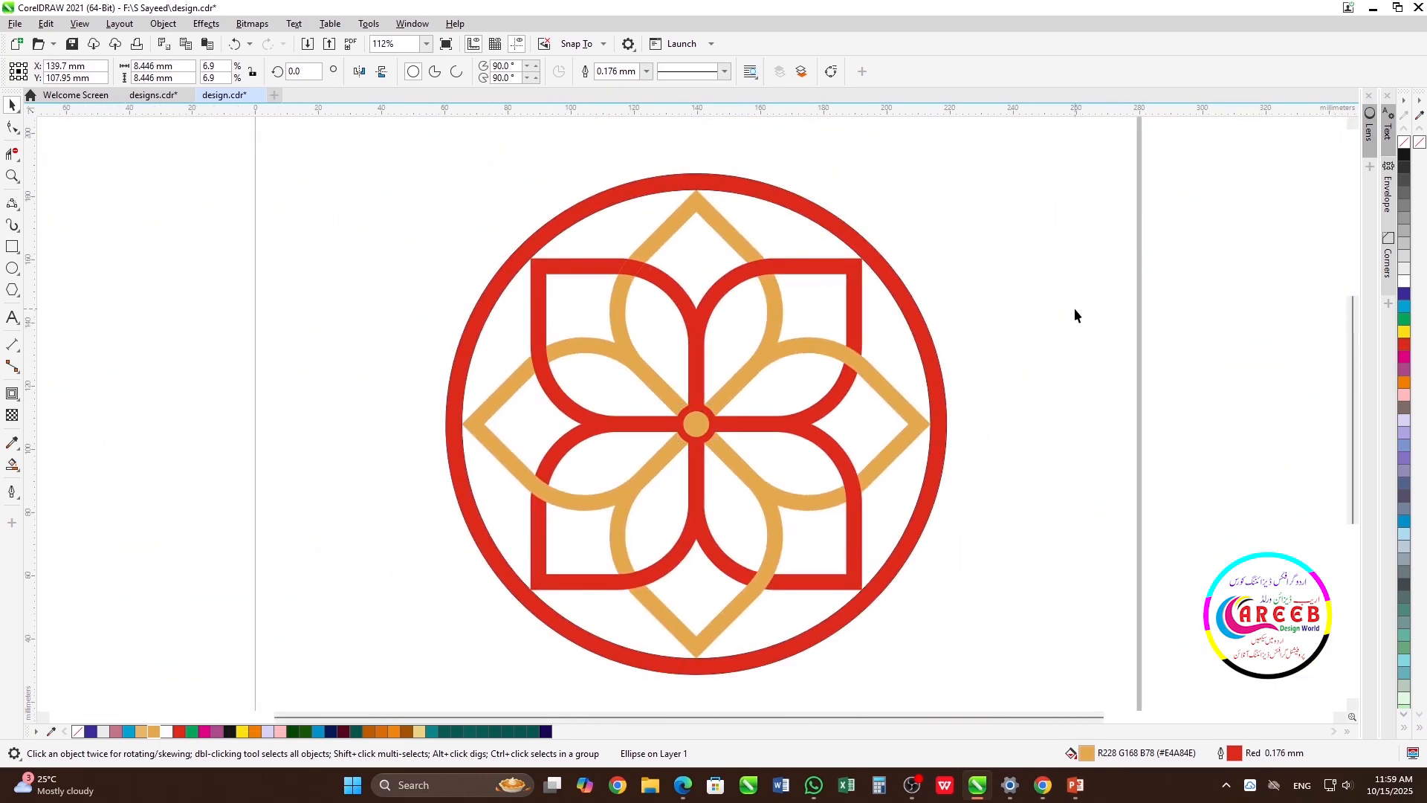